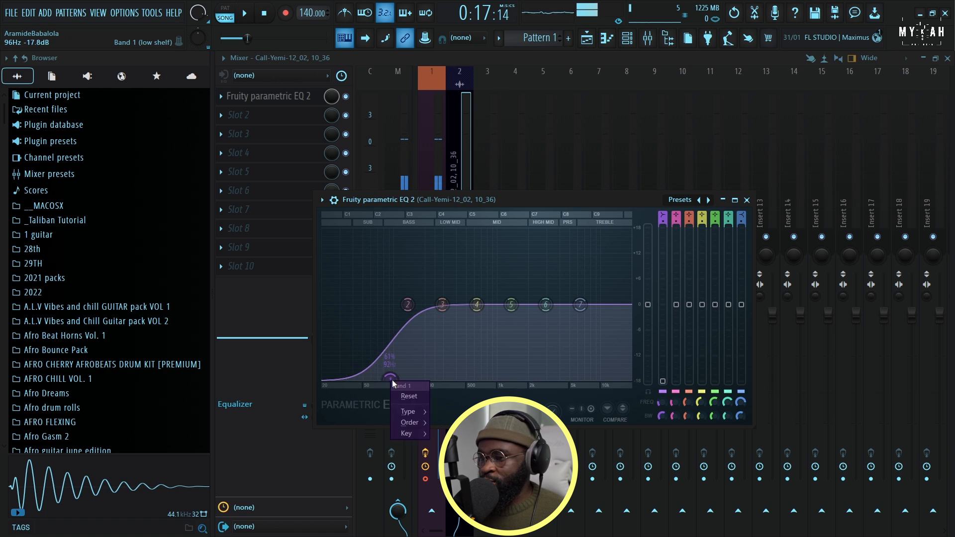
# Steepen the slope of band 1's low cut in Fruity Parametric EQ 2 and raise its frequency to about 119 Hz
pyautogui.click(445, 422)
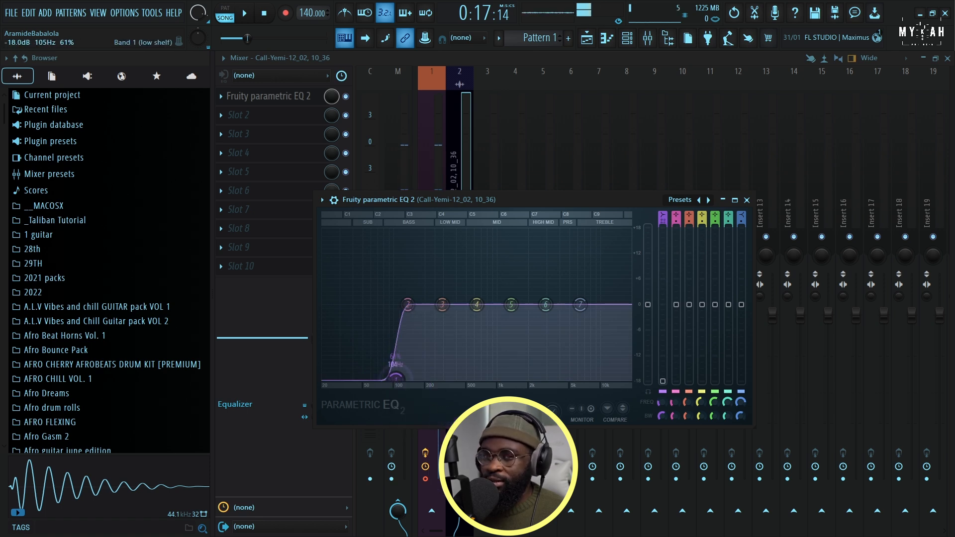
pyautogui.press('space')
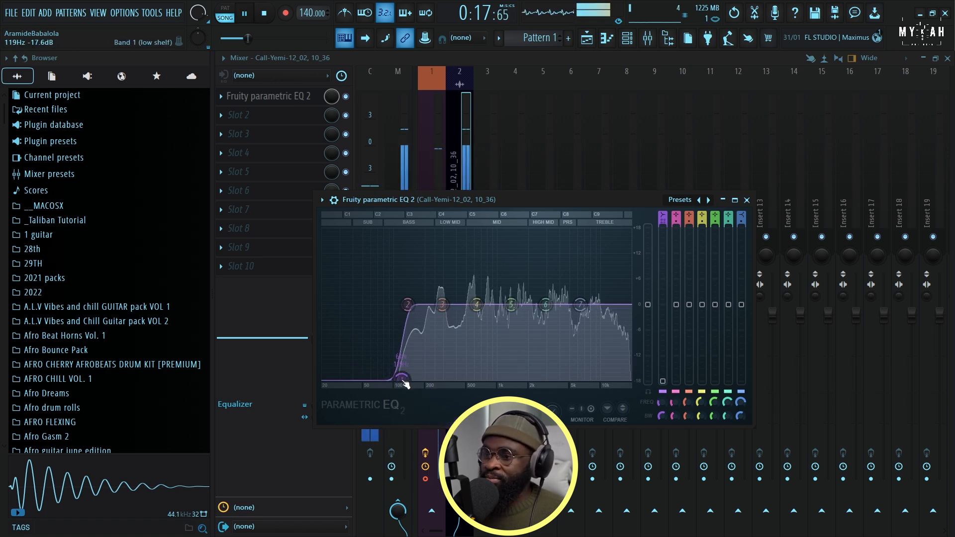
pyautogui.click(275, 106)
pyautogui.press('space')
# Load the Poor Plate reverb in effect slot 2 and set Dry to 0 dB and Wet to about -19.3 dB
pyautogui.click(289, 114)
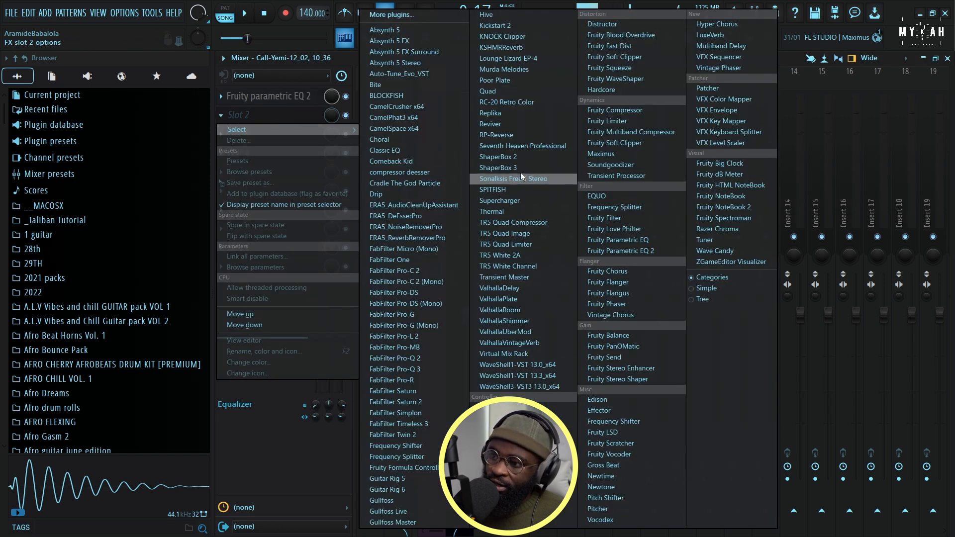
pyautogui.click(494, 80)
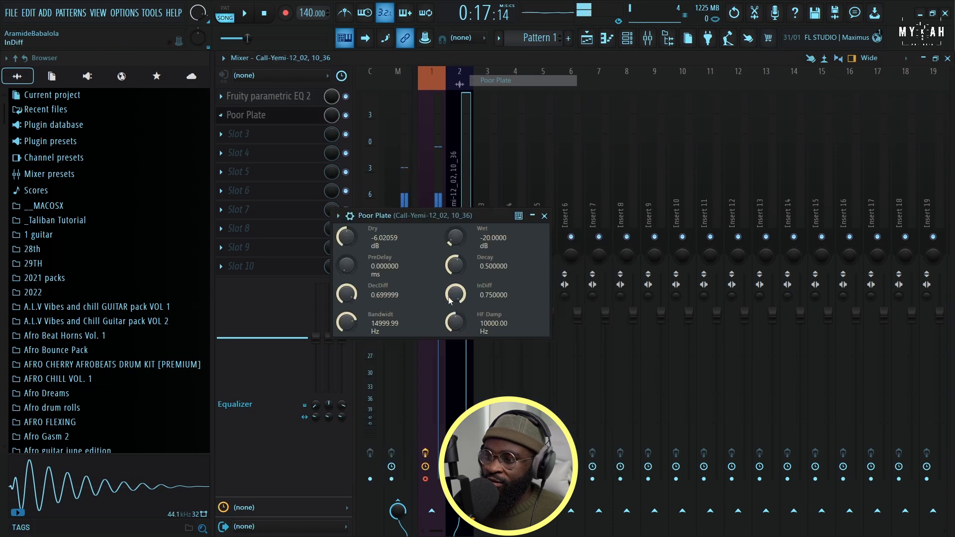
pyautogui.press('space')
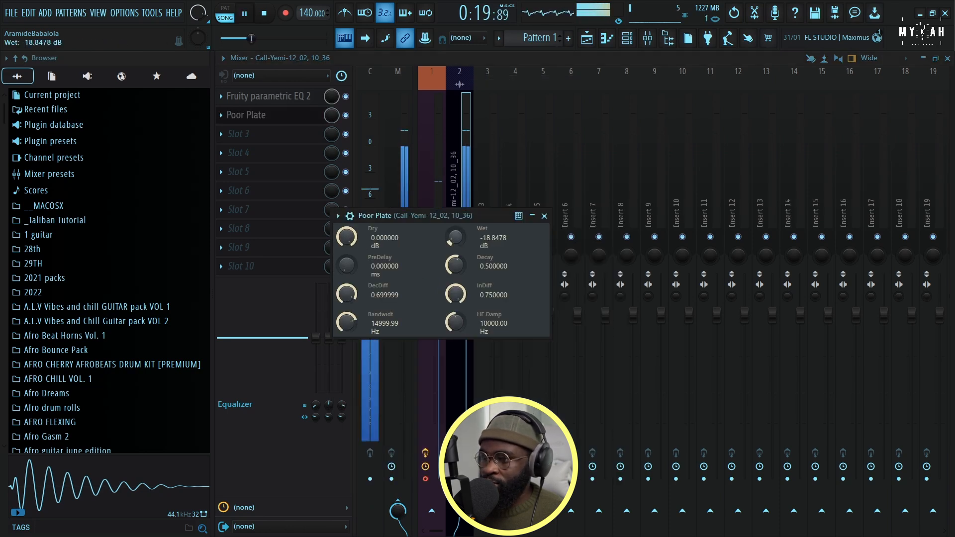
# Show the playlist arrangement and set the project tempo to 115 BPM with playback stopped
pyautogui.click(586, 40)
pyautogui.scroll(-3, 447, 89)
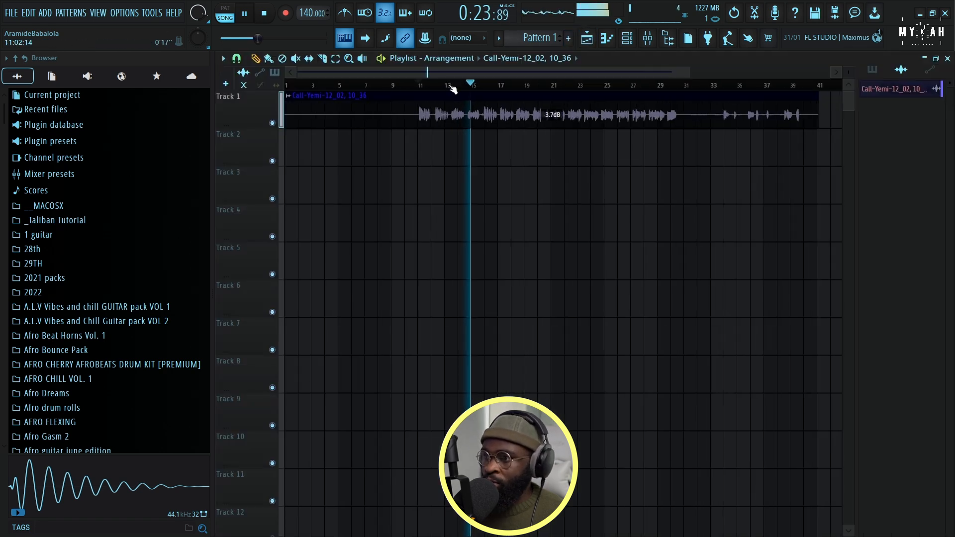
pyautogui.press('space')
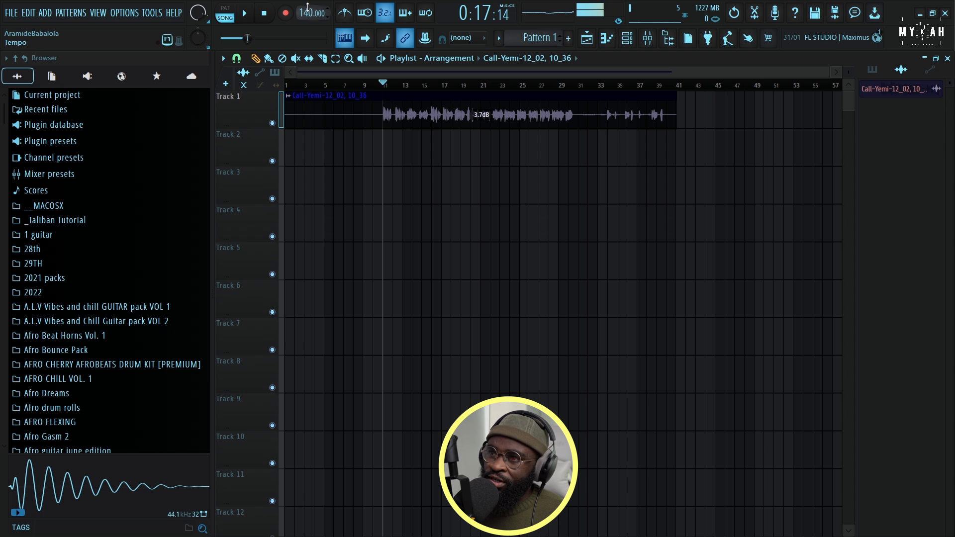
pyautogui.moveTo(308, 7); pyautogui.dragTo(307, 30)
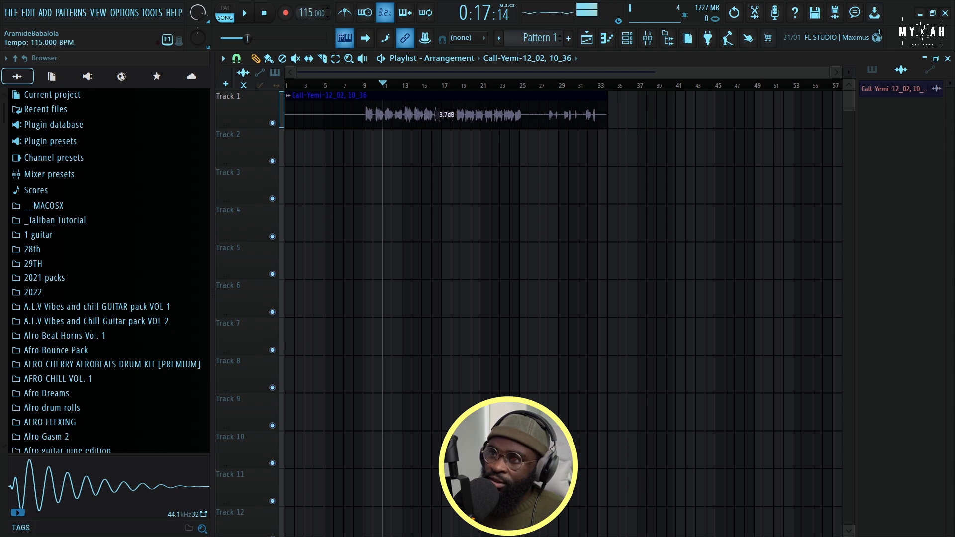
# Bring up the channel rack over the upper playlist tracks and open the _Taliban Tutorial sample folder
pyautogui.click(628, 40)
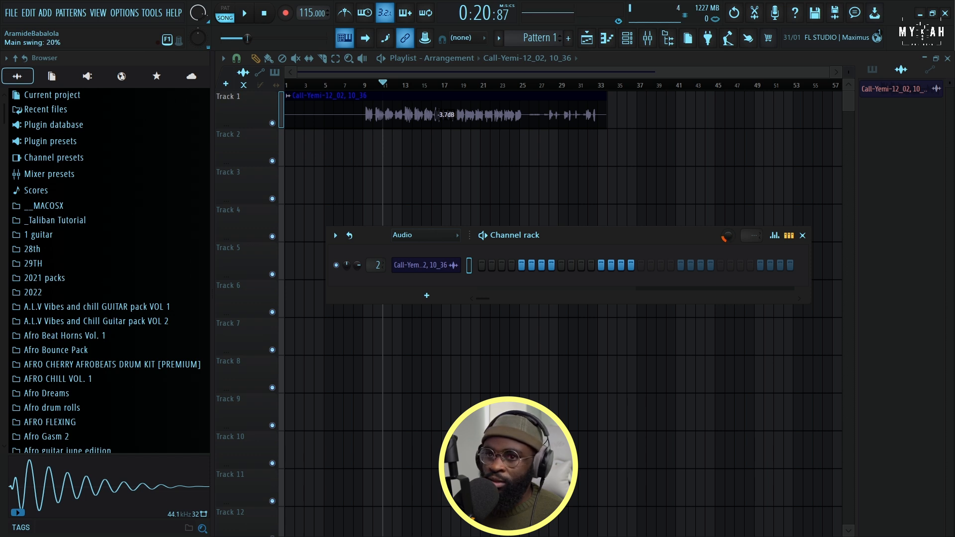
pyautogui.moveTo(625, 229); pyautogui.dragTo(555, 135)
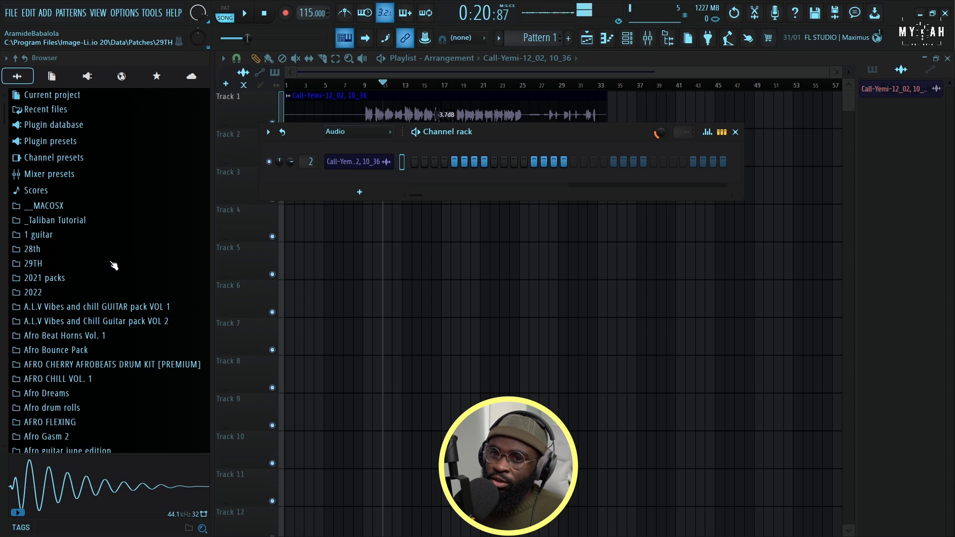
pyautogui.click(74, 224)
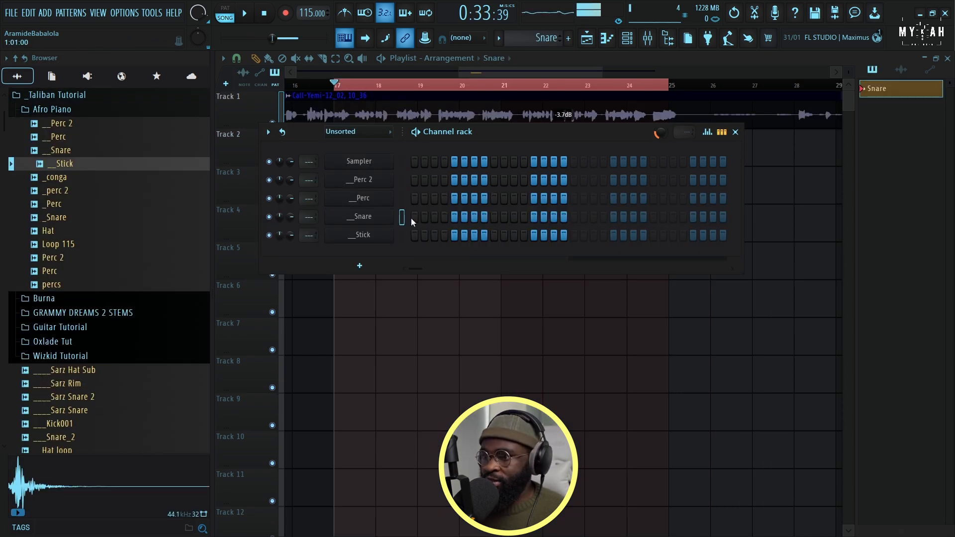
# Program __Snare hits on steps 1, 7, 17 and 23 of the Snare pattern and open them in the piano roll
pyautogui.click(414, 216)
pyautogui.press('space')
pyautogui.click(475, 217)
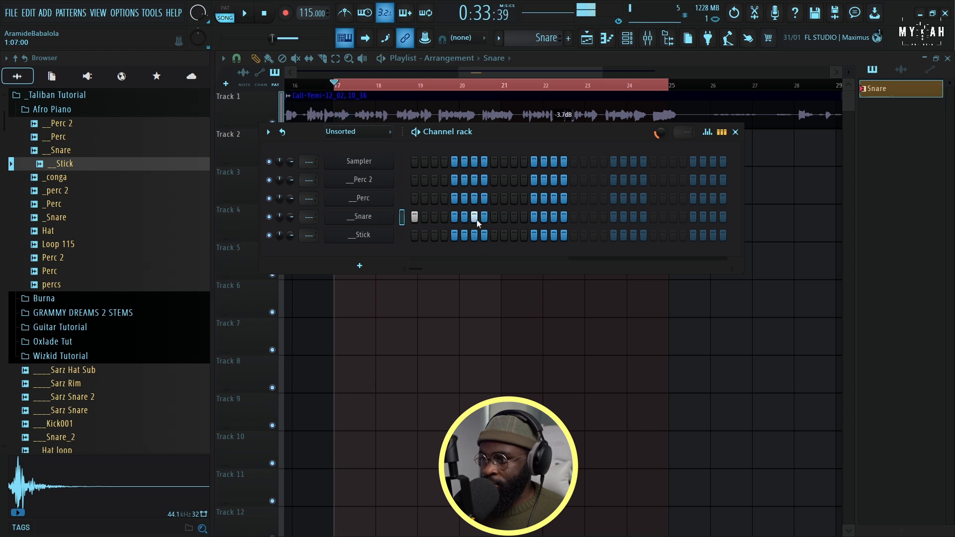
pyautogui.click(573, 216)
pyautogui.press('space')
pyautogui.click(633, 218)
pyautogui.press('space')
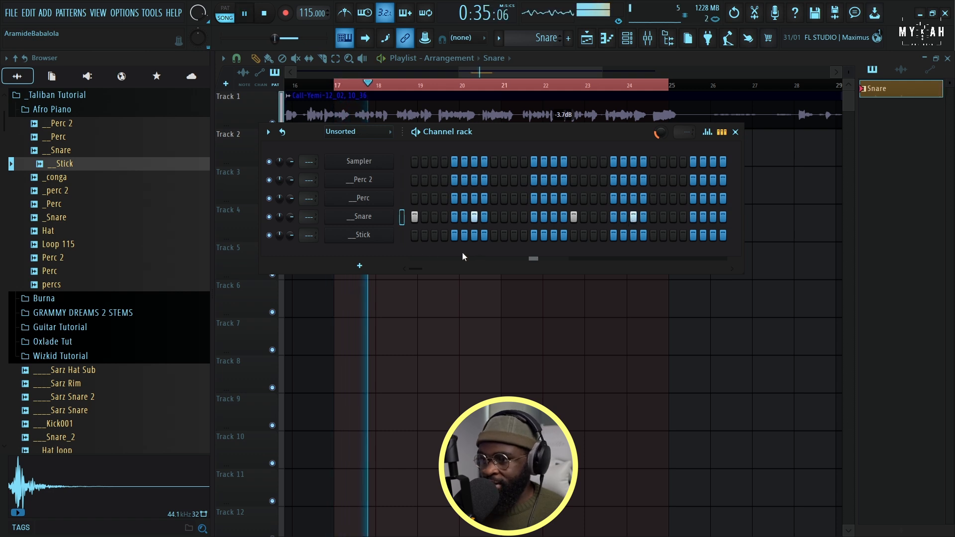
pyautogui.press('space')
pyautogui.rightClick(372, 218)
pyautogui.click(414, 216)
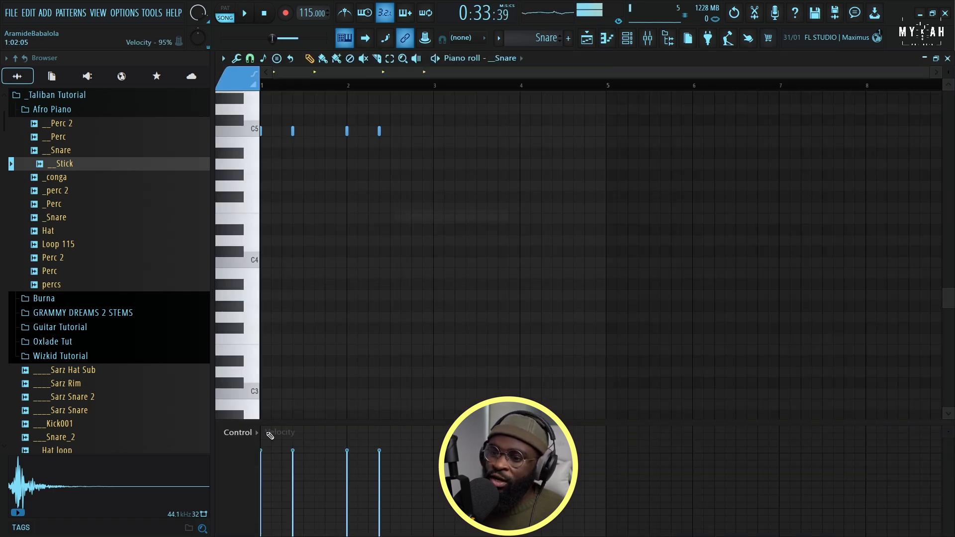
# Repeat the Snare pattern clip along Track 2 at bars 19, 21 and 23 of the playlist
pyautogui.click(589, 37)
pyautogui.press('space')
pyautogui.click(517, 158)
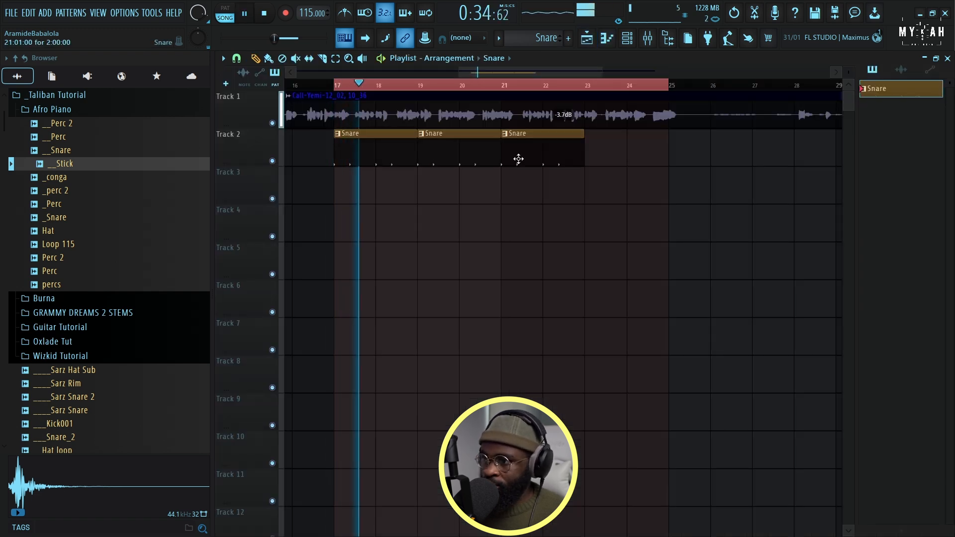
pyautogui.click(597, 162)
# Lower the gain of the audio clip on Track 1 to -7.9 dB
pyautogui.moveTo(564, 123); pyautogui.dragTo(563, 127)
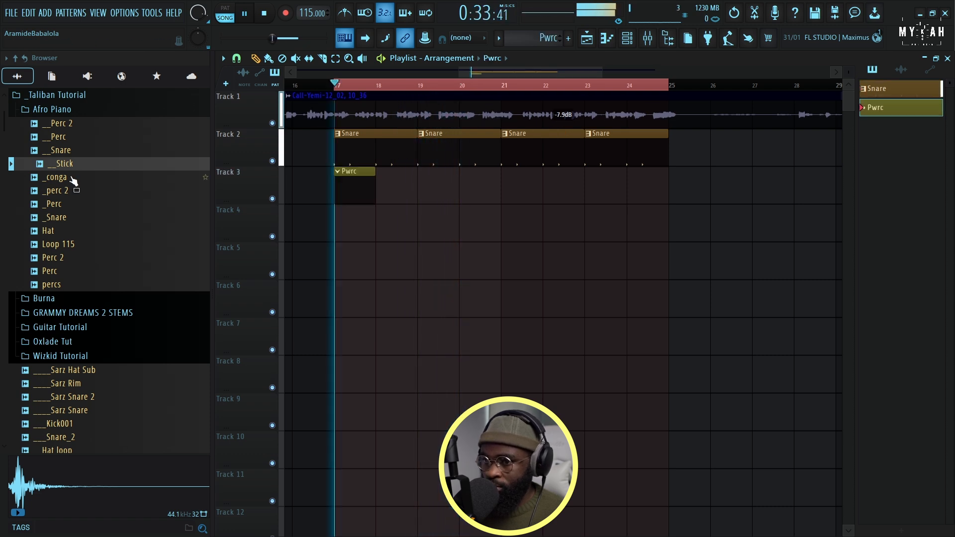
pyautogui.press('space')
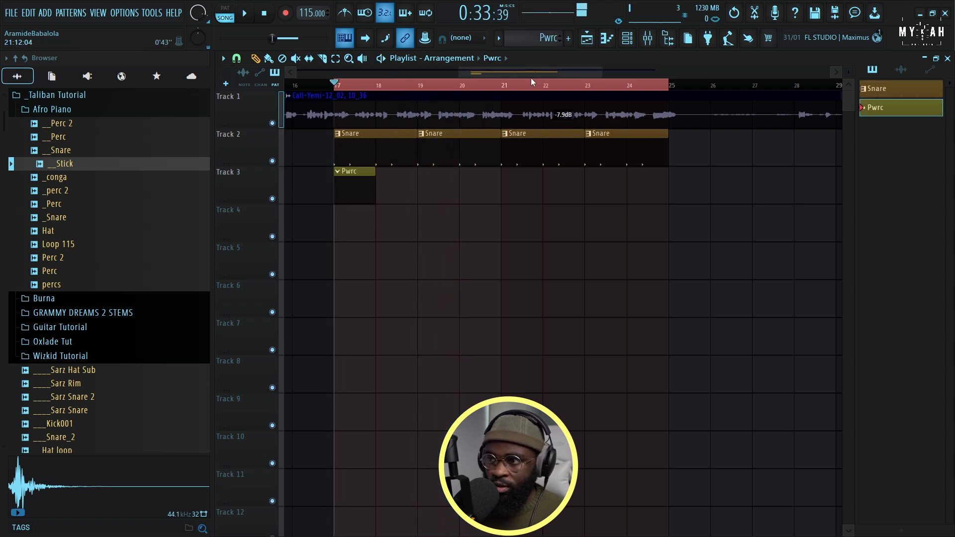
# Program __Perc 2 hits on steps 11, 27 and 30 of the Pwrc pattern and open them in the piano roll
pyautogui.click(630, 39)
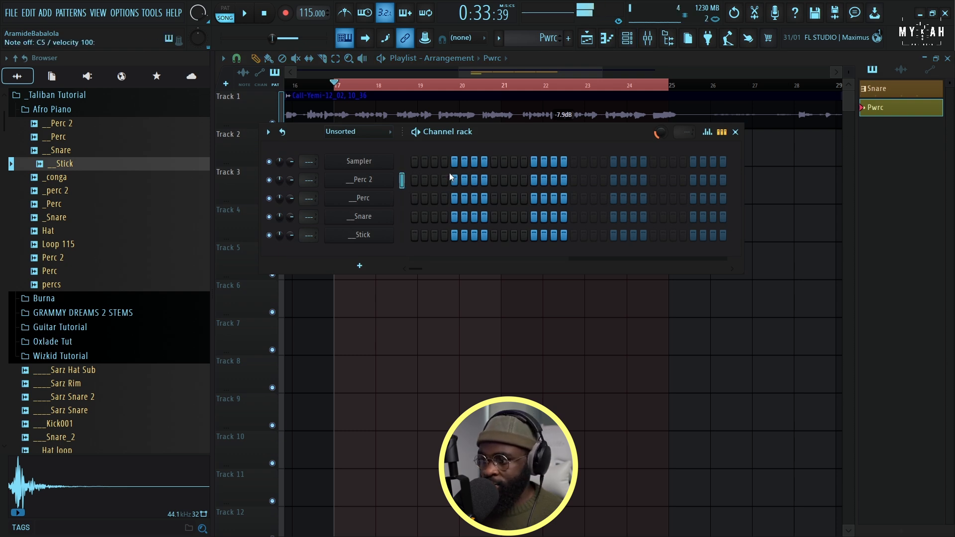
pyautogui.press('space')
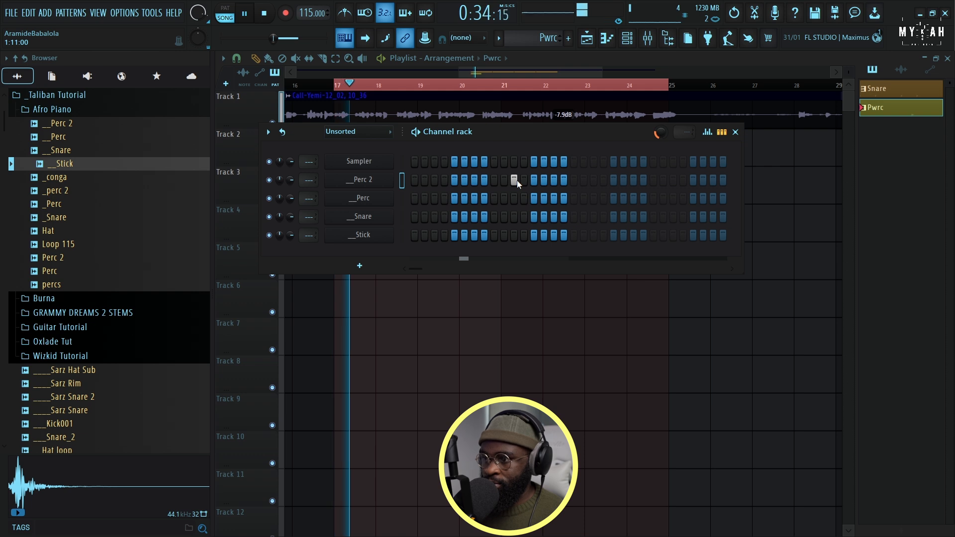
pyautogui.press('space')
pyautogui.press('space')
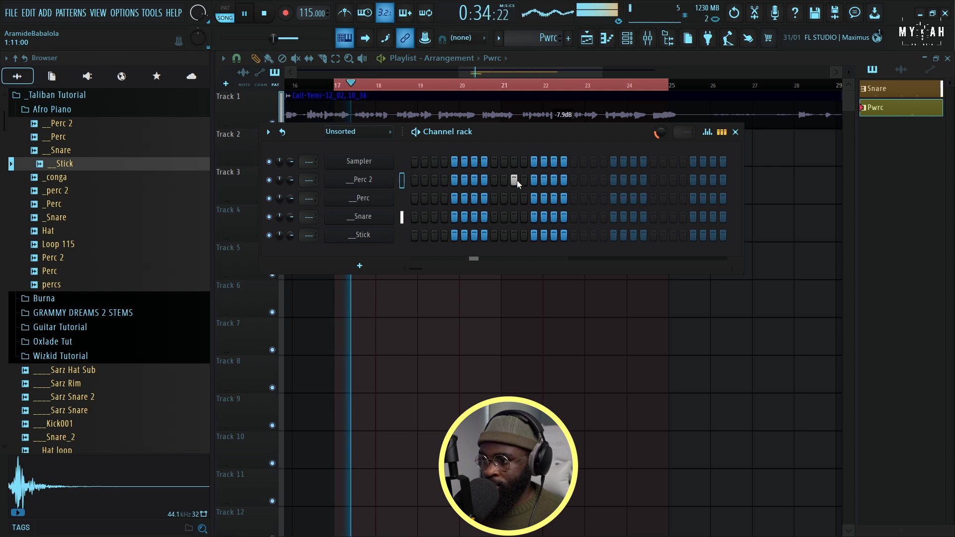
pyautogui.click(673, 180)
pyautogui.press('space')
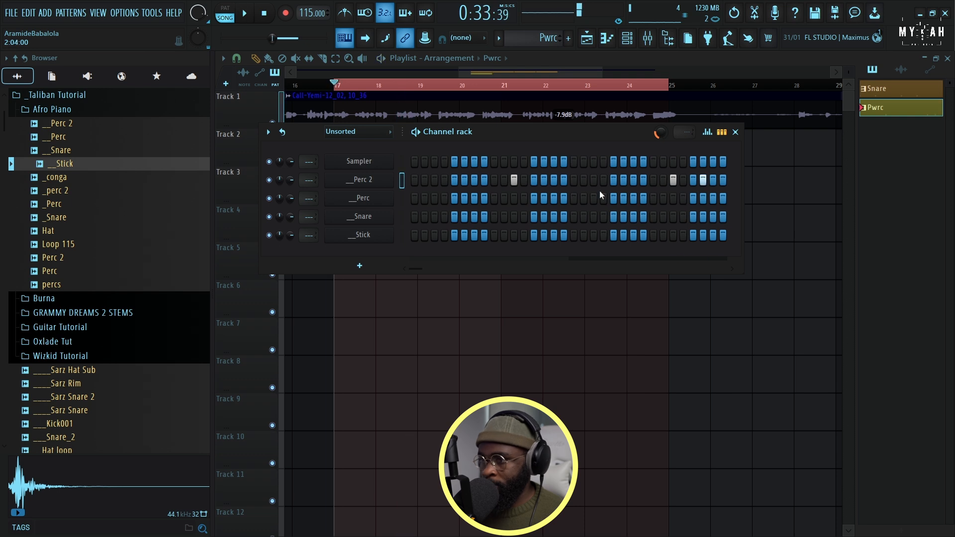
pyautogui.rightClick(396, 180)
pyautogui.click(433, 179)
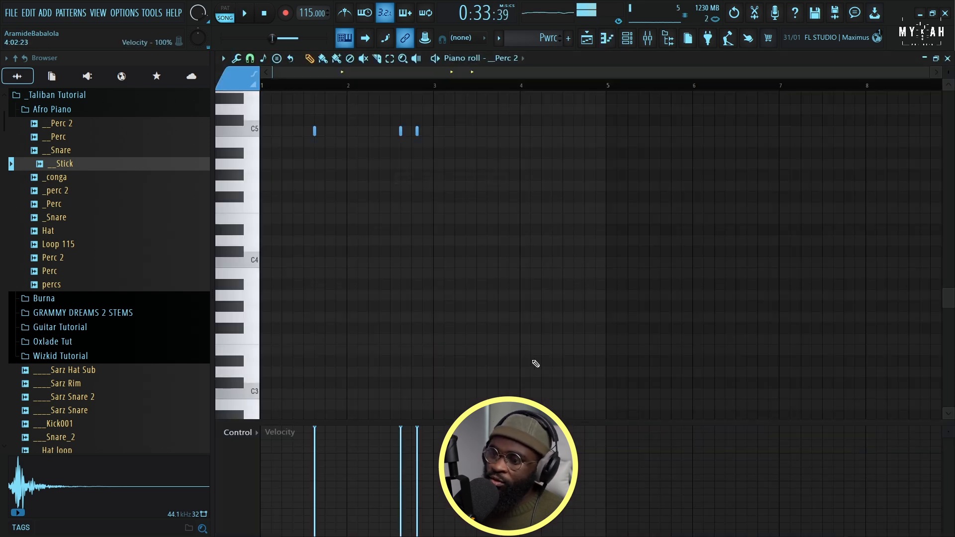
# Repeat the Pwrc pattern clip along Track 3 at bars 19, 21 and 23 of the playlist
pyautogui.click(586, 38)
pyautogui.press('space')
pyautogui.moveTo(423, 195); pyautogui.dragTo(595, 194)
# Select the __Stick channel and add a hit on step 31 of the Stick pattern
pyautogui.press('F6')
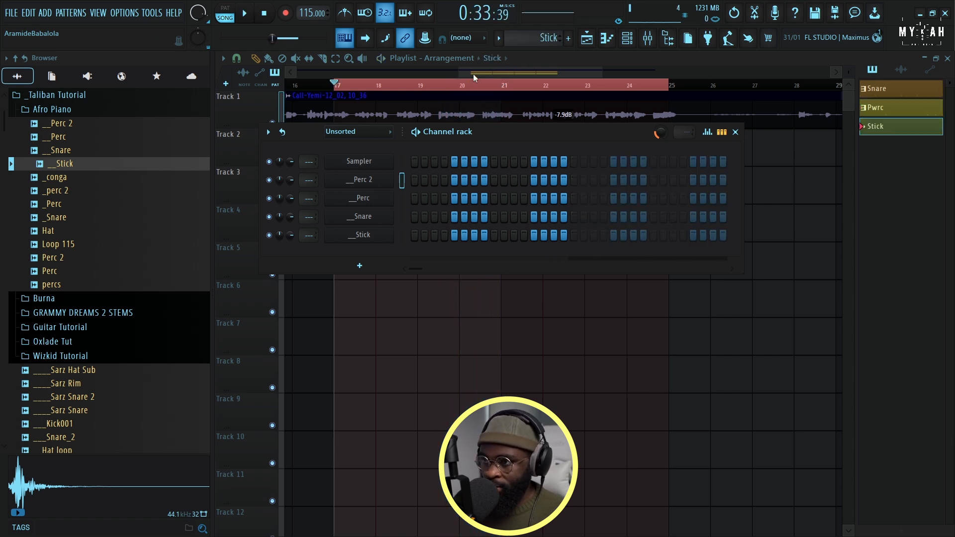
pyautogui.click(358, 234)
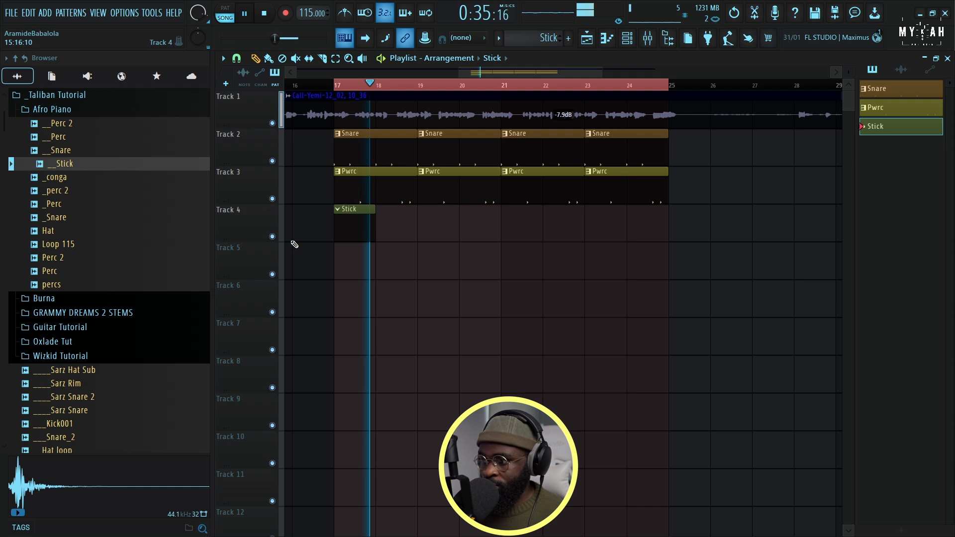
pyautogui.press('space')
pyautogui.click(626, 39)
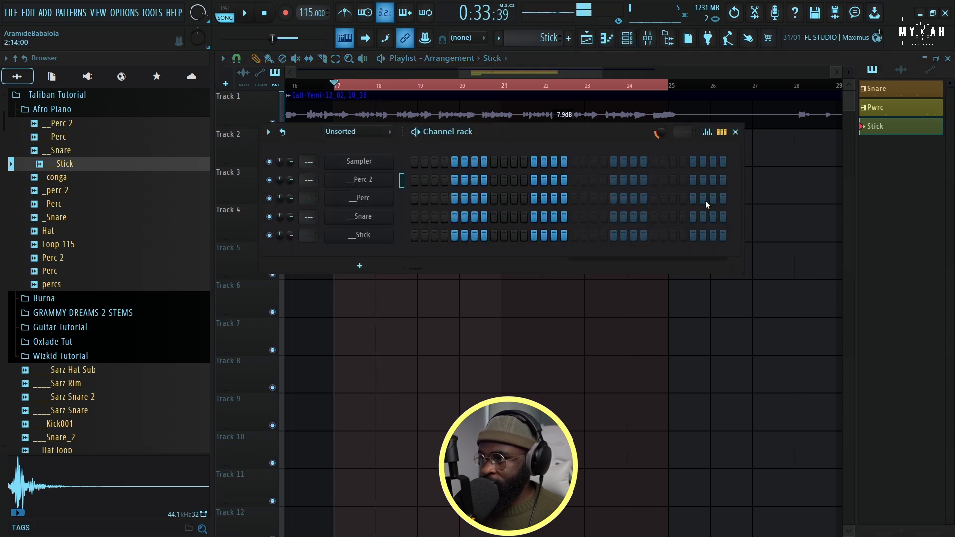
pyautogui.click(401, 235)
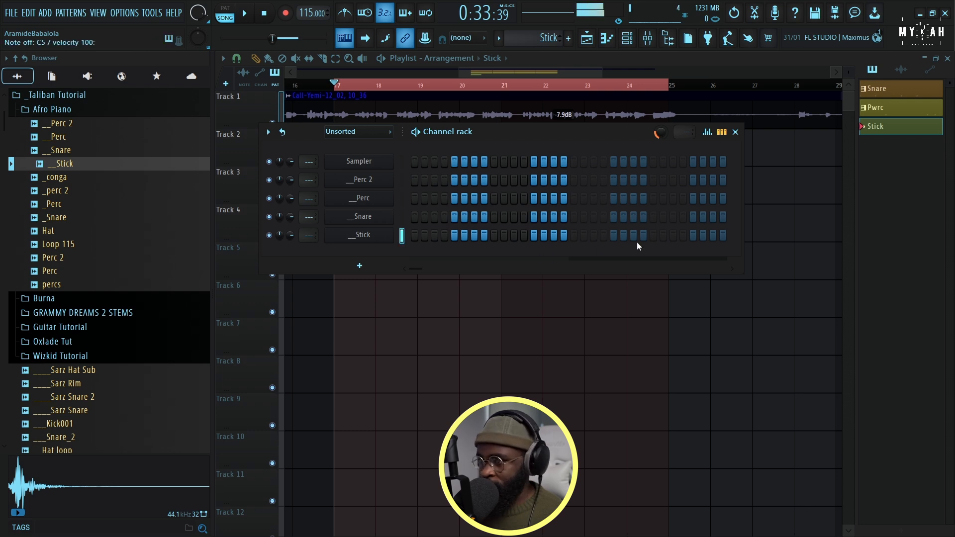
pyautogui.click(712, 235)
# Repeat the Stick pattern clip along Track 4 at bars 19, 21 and 23 of the playlist
pyautogui.press('F6')
pyautogui.press('space')
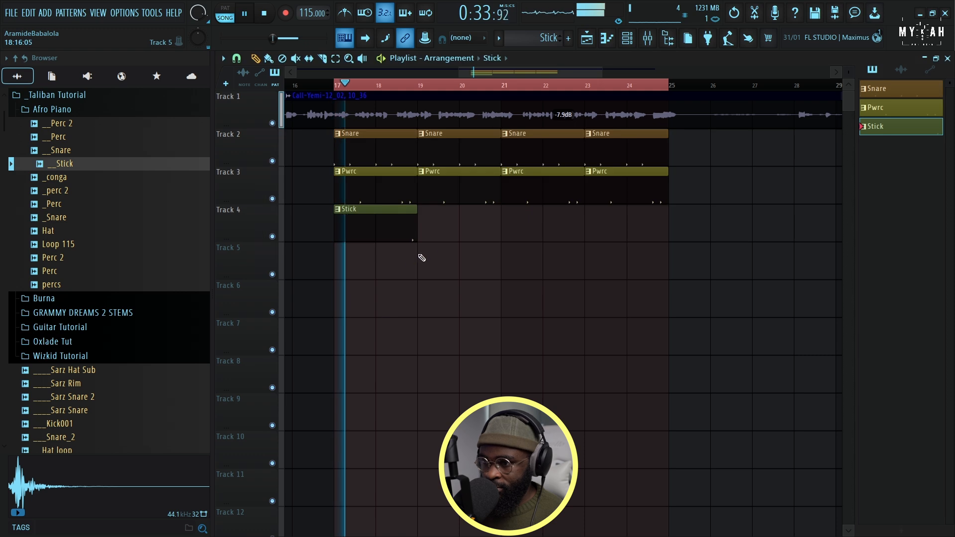
pyautogui.click(433, 226)
pyautogui.click(519, 228)
pyautogui.click(600, 231)
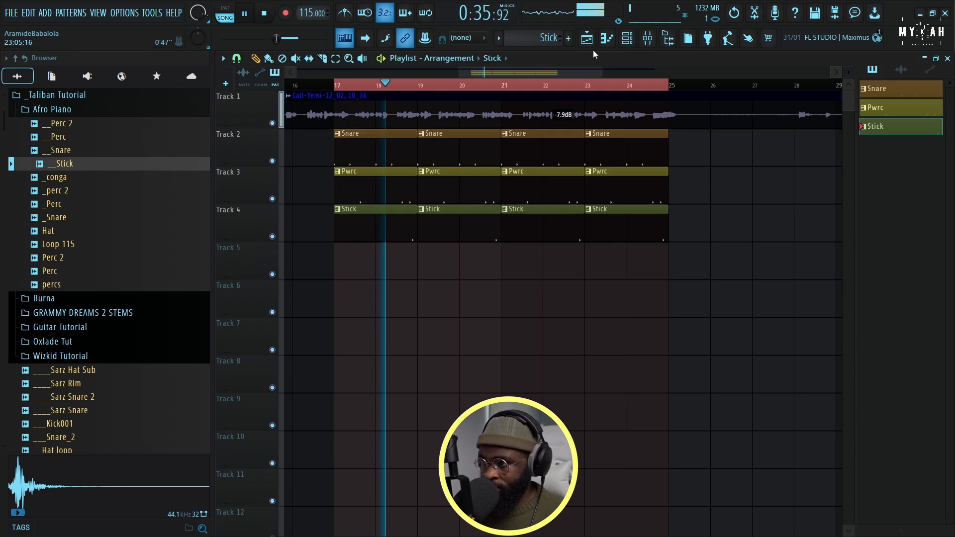
# Examine the Stick pattern's notes in the piano roll during playback, and return to the playlist
pyautogui.press('F7')
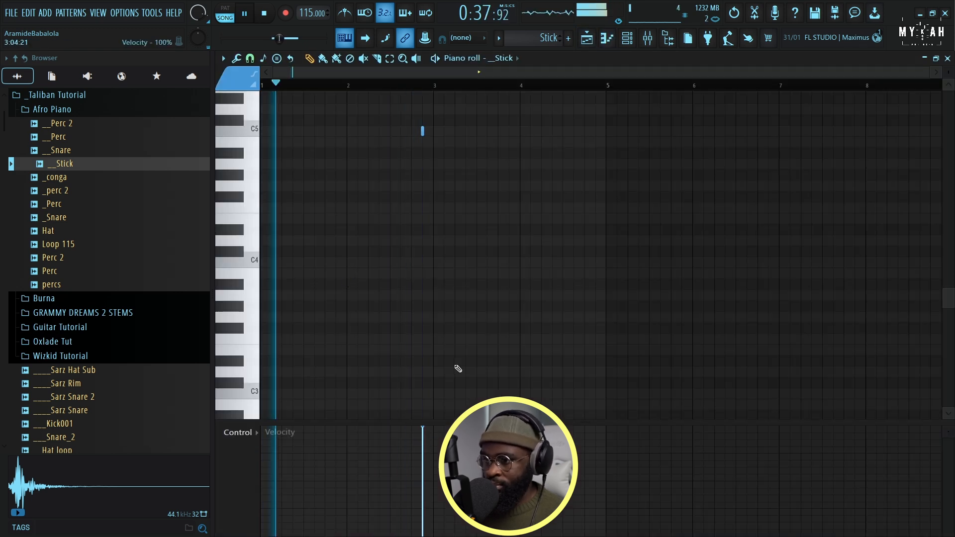
pyautogui.press('F7')
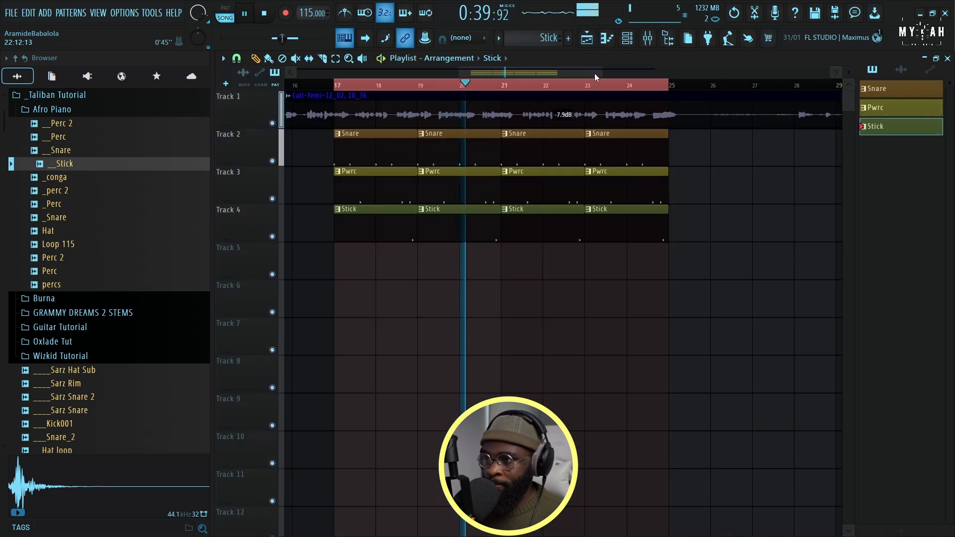
pyautogui.press('space')
# Find the Kick - Afro Soft sample in the browser and load it onto the Sampler channel
pyautogui.press('F6')
pyautogui.scroll(-4, 96, 350)
pyautogui.scroll(10, 117, 332)
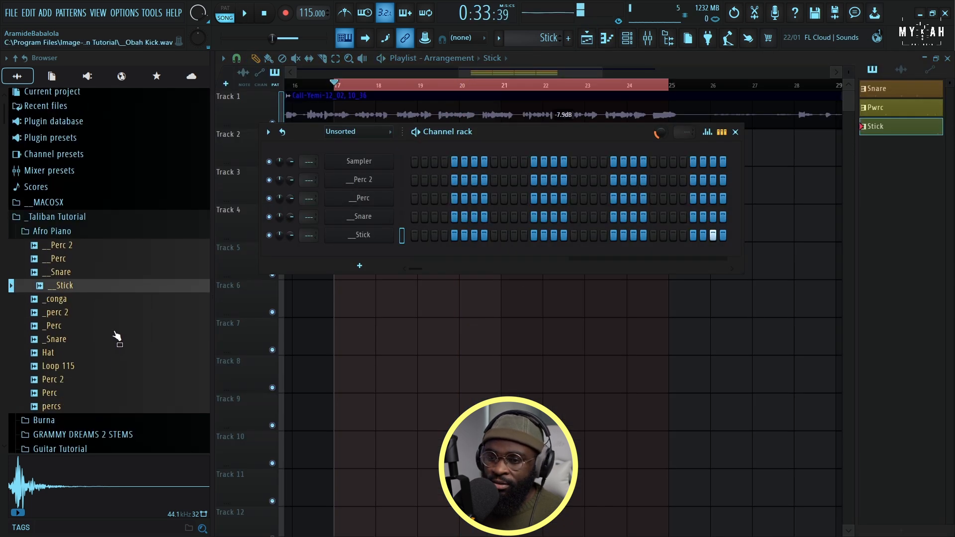
pyautogui.scroll(-9, 115, 333)
pyautogui.scroll(-14, 114, 337)
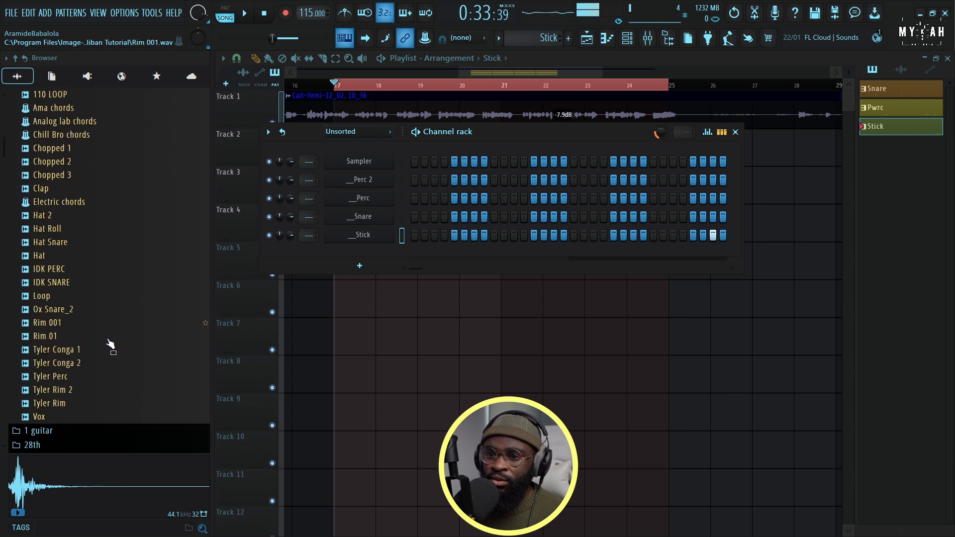
pyautogui.scroll(12, 105, 328)
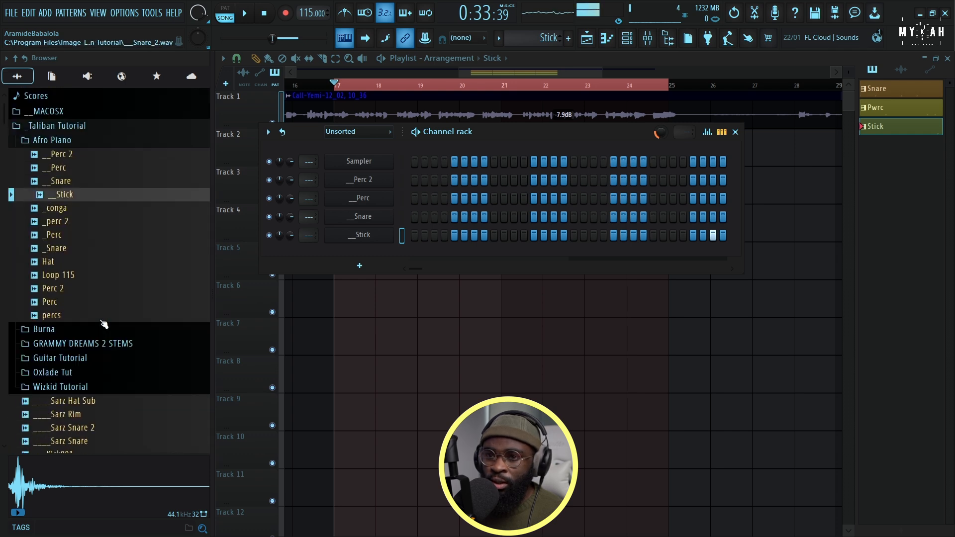
pyautogui.scroll(-6, 102, 326)
pyautogui.scroll(-15, 96, 325)
pyautogui.click(72, 329)
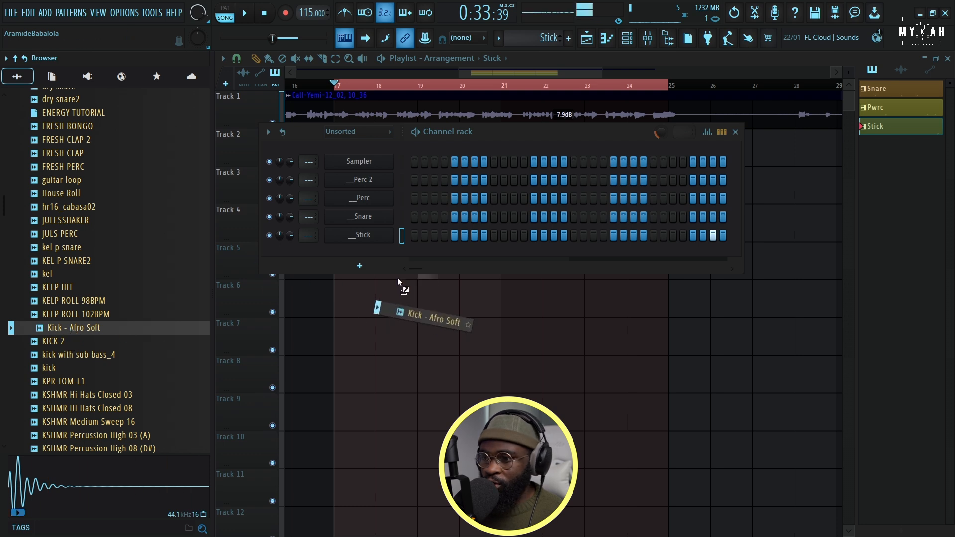
pyautogui.moveTo(398, 279); pyautogui.dragTo(370, 253)
pyautogui.moveTo(372, 165); pyautogui.dragTo(373, 163)
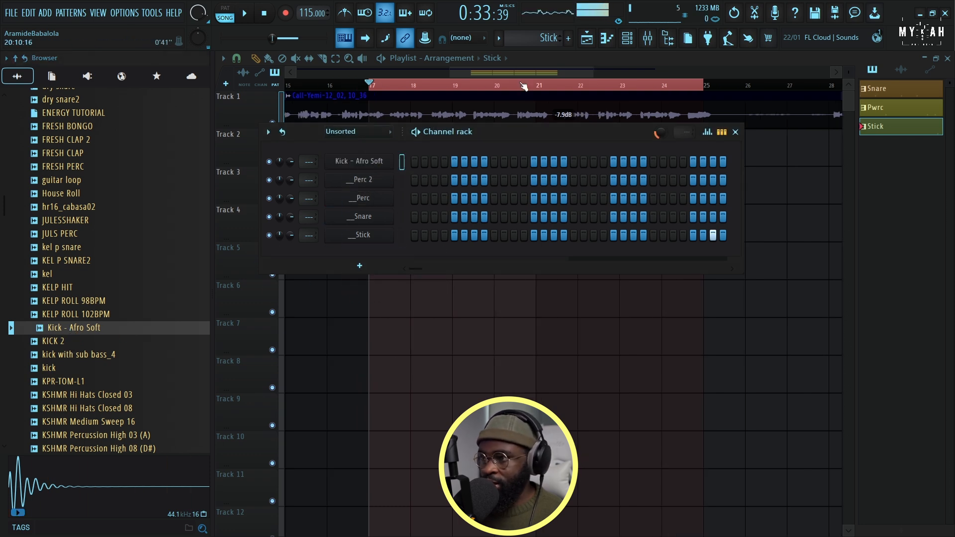
# Create a new red pattern named Kick and place its clip on Track 5 at bar 17 of the playlist
pyautogui.click(500, 39)
pyautogui.click(572, 53)
pyautogui.click(569, 54)
pyautogui.click(591, 164)
pyautogui.click(382, 259)
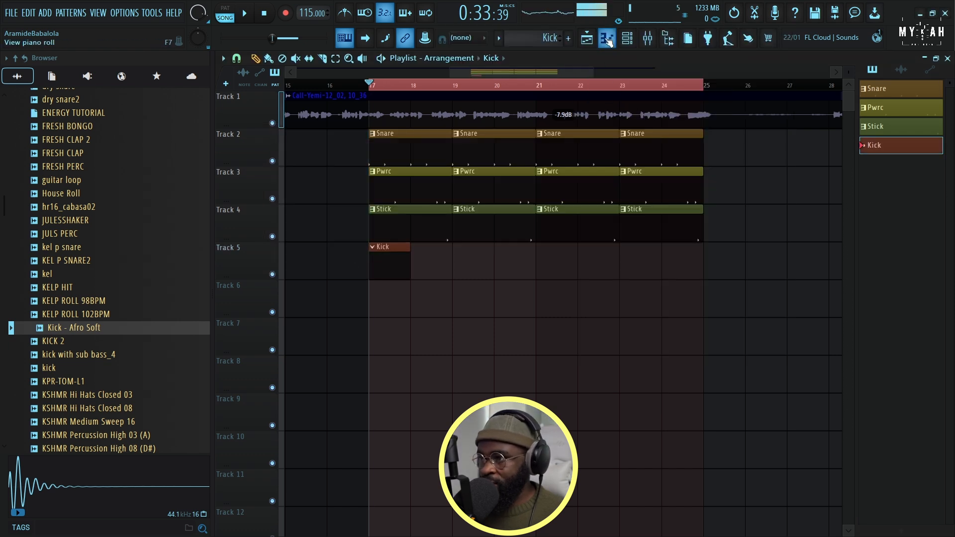
# Program a Kick - Afro Soft hit on every beat of bar 1 and delete the extra note at bar 2
pyautogui.click(627, 38)
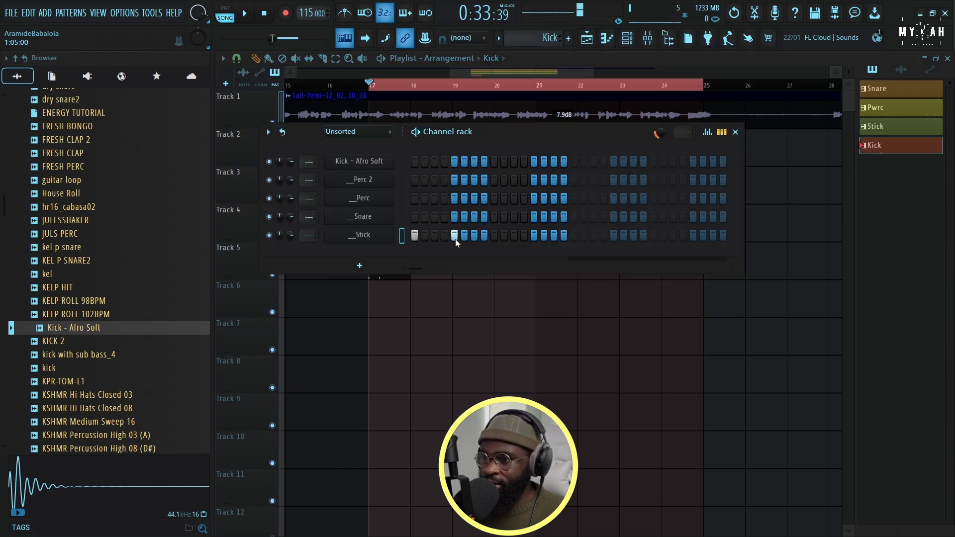
pyautogui.press('space')
pyautogui.click(414, 277)
pyautogui.doubleClick(412, 273)
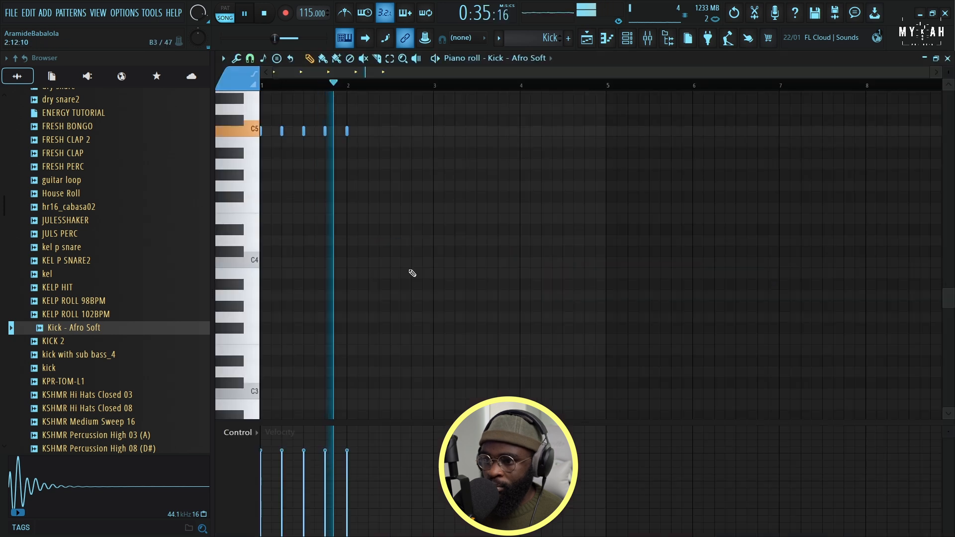
pyautogui.press('space')
pyautogui.rightClick(346, 131)
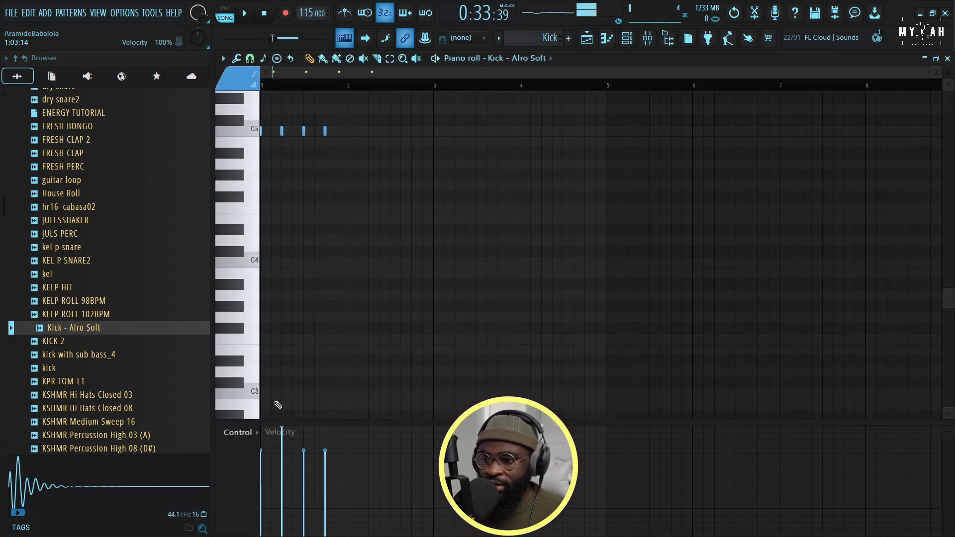
# Raise the velocity of the four kick notes to 100% and listen to the result
pyautogui.press('space')
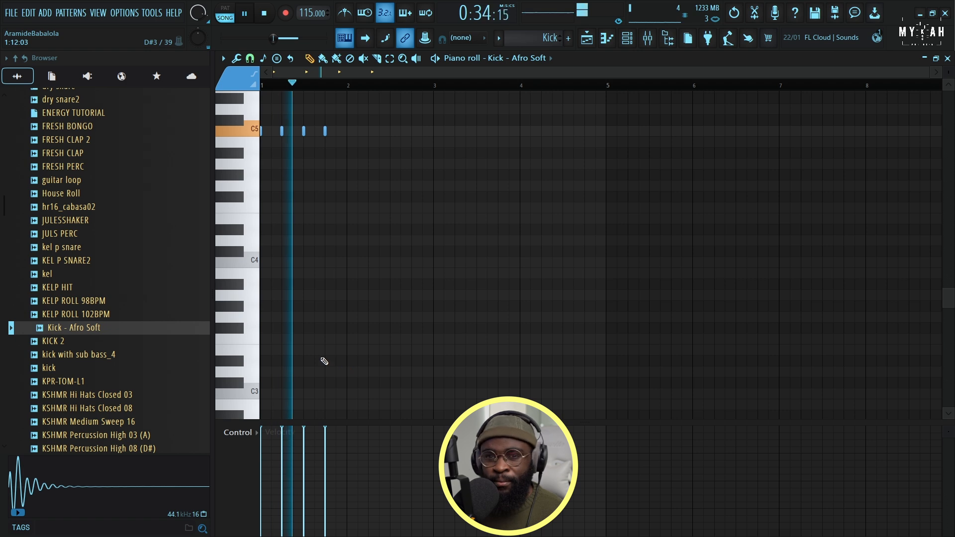
pyautogui.press('space')
pyautogui.press('space')
# Repeat the Kick pattern clip along Track 5 in the playlist from bar 18 through bar 24
pyautogui.click(585, 40)
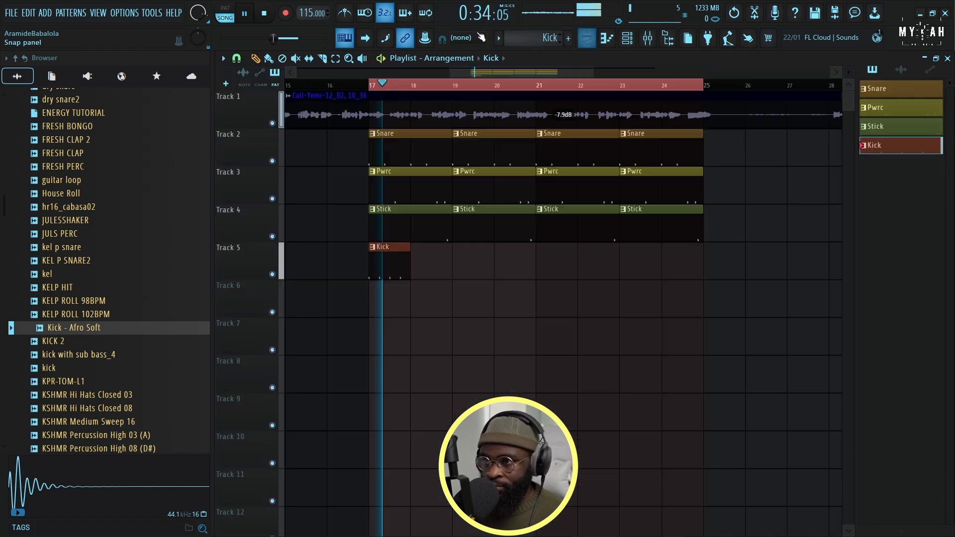
pyautogui.click(420, 272)
pyautogui.moveTo(419, 273); pyautogui.dragTo(669, 266)
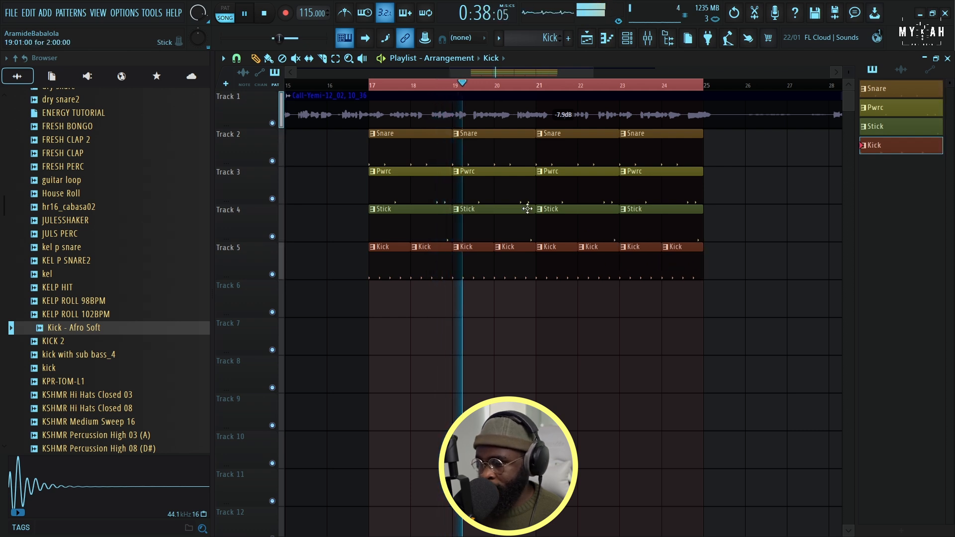
# Repeat the Loop 115 sample from the Afro Piano folder along Track 6 over bars 17–24, and set its channel volume to about 87%
pyautogui.press('space')
pyautogui.scroll(5, 94, 198)
pyautogui.scroll(15, 97, 200)
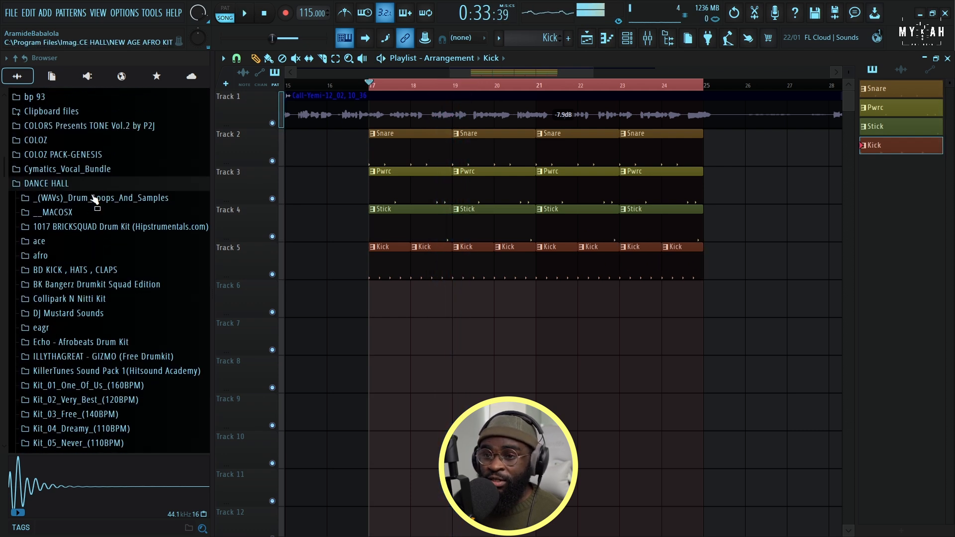
pyautogui.scroll(20, 102, 200)
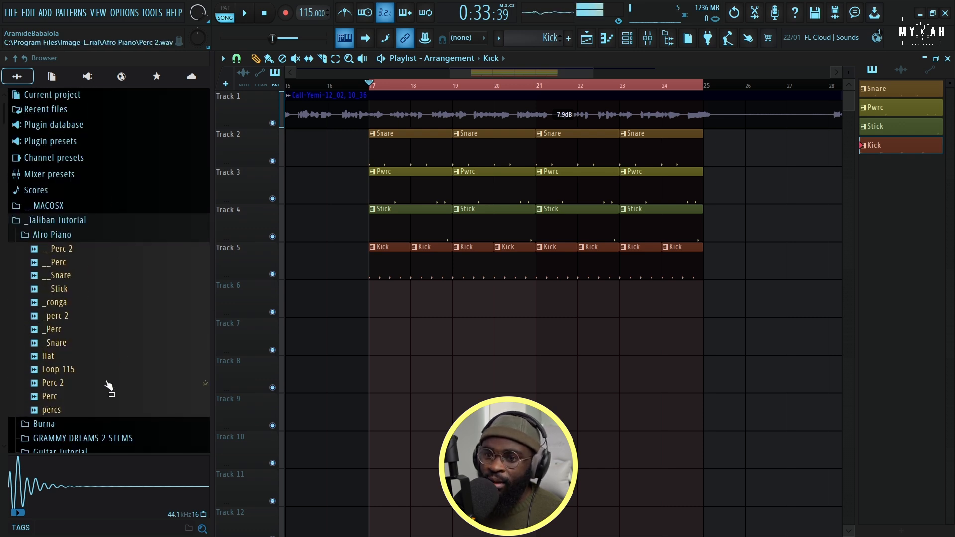
pyautogui.moveTo(77, 375)
pyautogui.mouseDown()
pyautogui.moveTo(432, 341)
pyautogui.moveTo(392, 315)
pyautogui.moveTo(454, 309)
pyautogui.moveTo(706, 312)
pyautogui.mouseUp()
pyautogui.press('space')
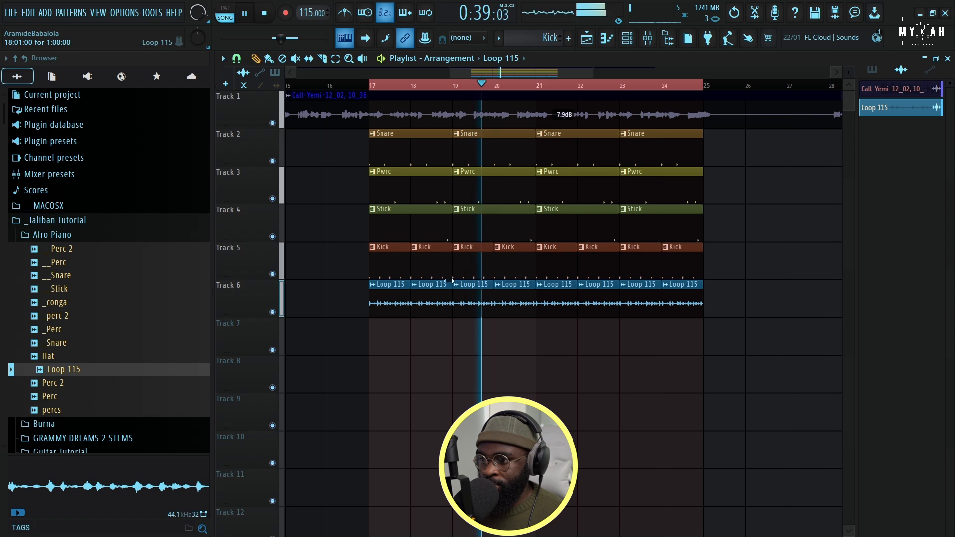
pyautogui.doubleClick(476, 299)
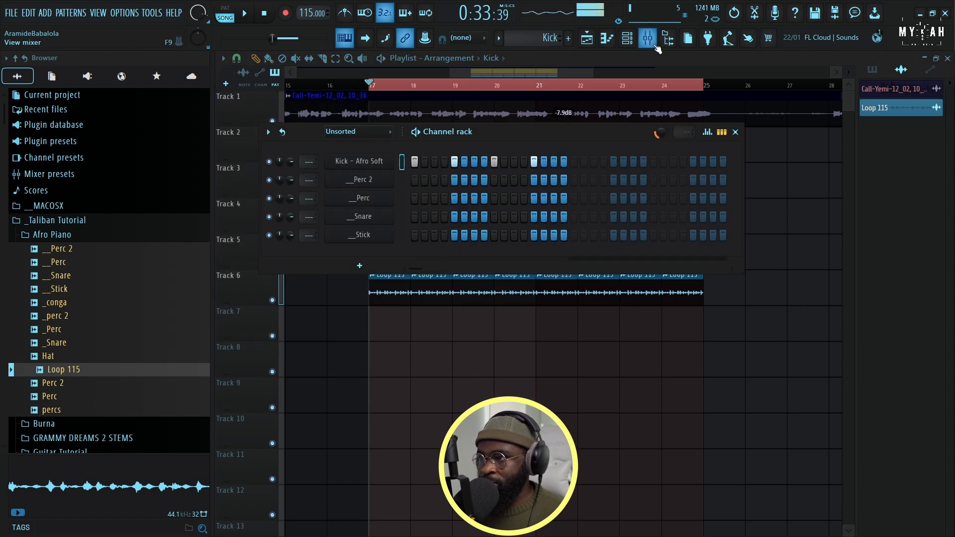
# Add Fruity Soft Clipper to Slot 1 of the Master mixer track and raise its threshold
pyautogui.press('F9')
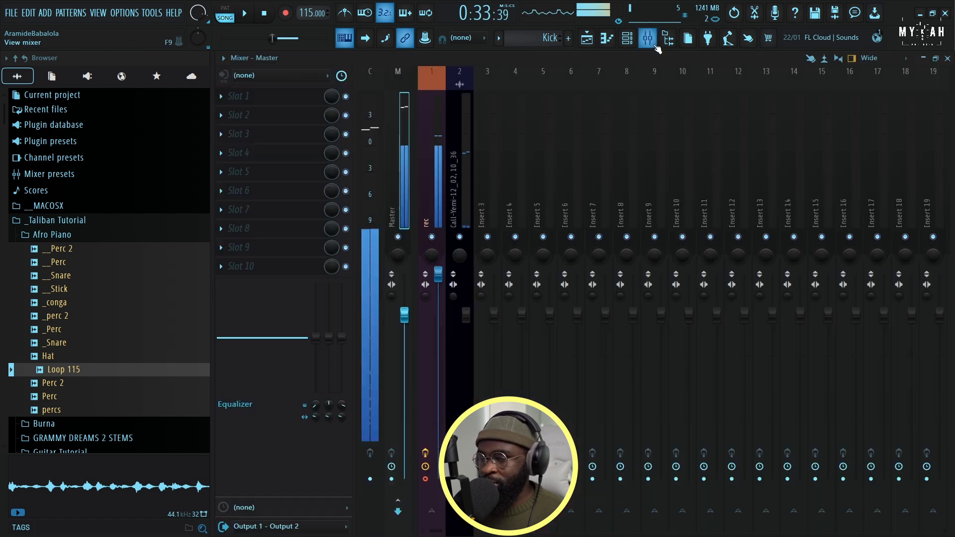
pyautogui.click(239, 98)
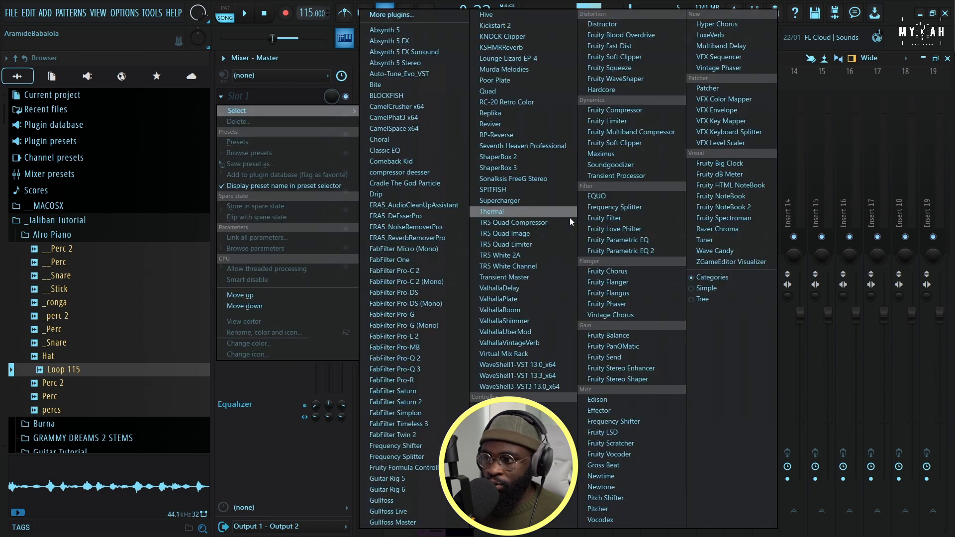
pyautogui.click(636, 142)
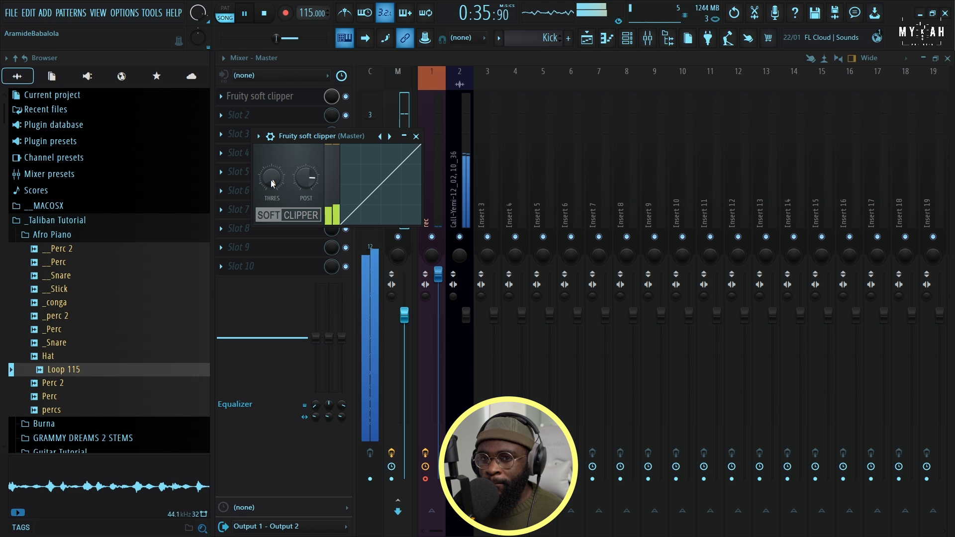
# Mute Track 1 in the playlist and listen to the drums with the Kick pattern's steps in view
pyautogui.click(586, 39)
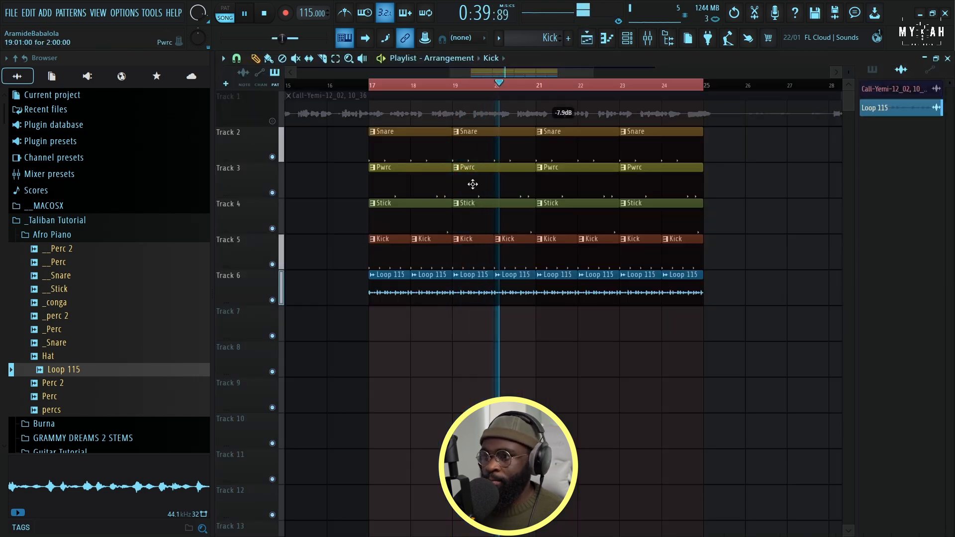
pyautogui.click(627, 38)
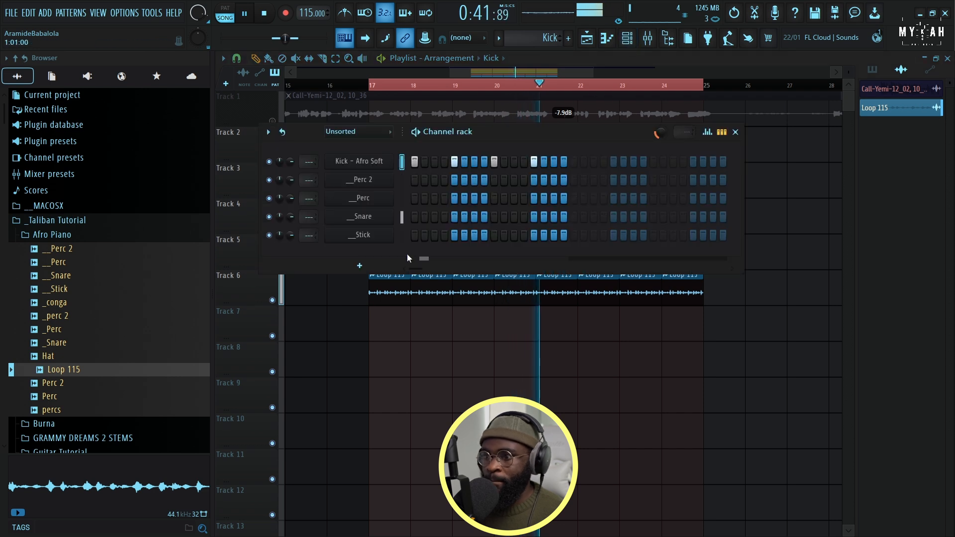
pyautogui.press('space')
# Find the Sare shakers sample in the browser and place it on Track 7 at bar 17
pyautogui.scroll(-20, 80, 397)
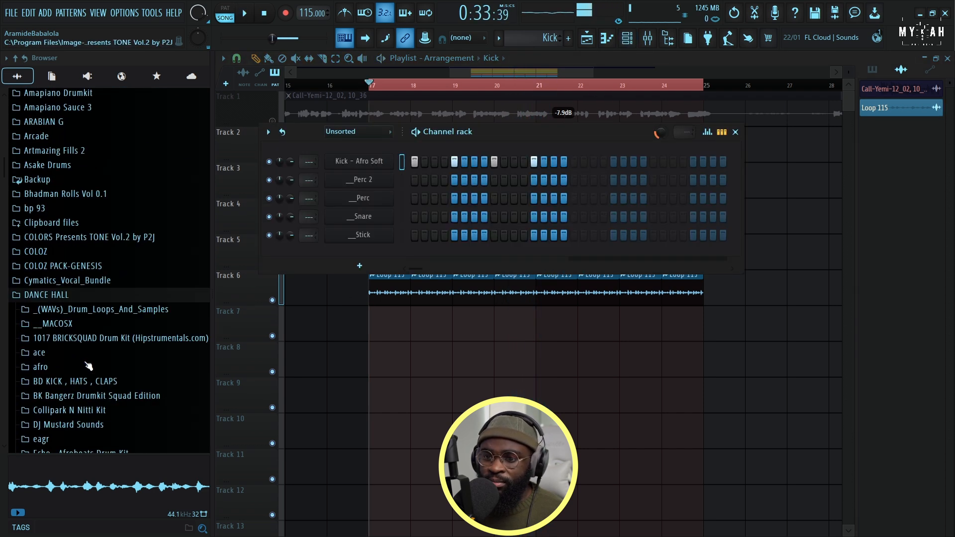
pyautogui.scroll(-20, 89, 366)
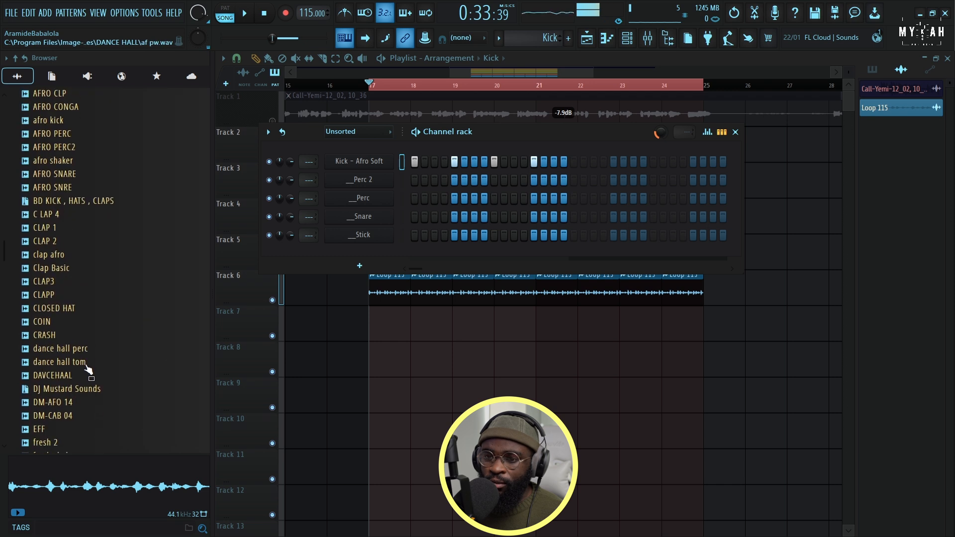
pyautogui.scroll(-20, 60, 296)
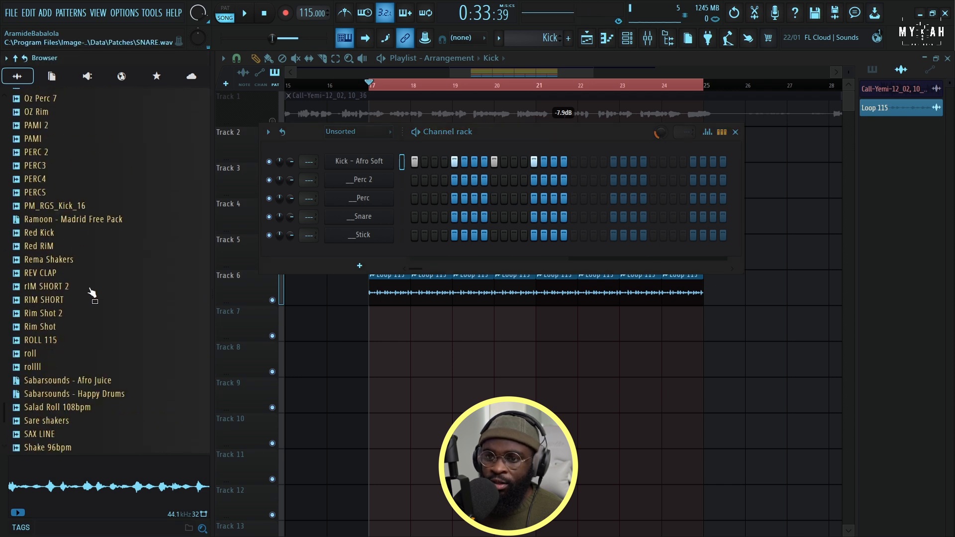
pyautogui.scroll(-4, 91, 293)
pyautogui.moveTo(114, 341); pyautogui.dragTo(415, 326)
pyautogui.press('space')
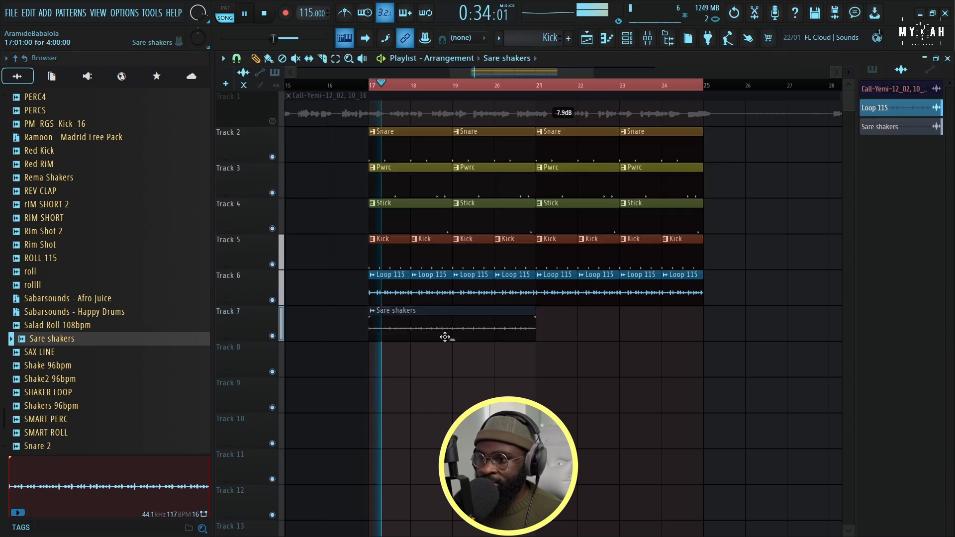
# Repeat the Sare shakers clip at bar 21 on Track 7 and lower the shaker clip gain to -3.1 dB
pyautogui.click(544, 329)
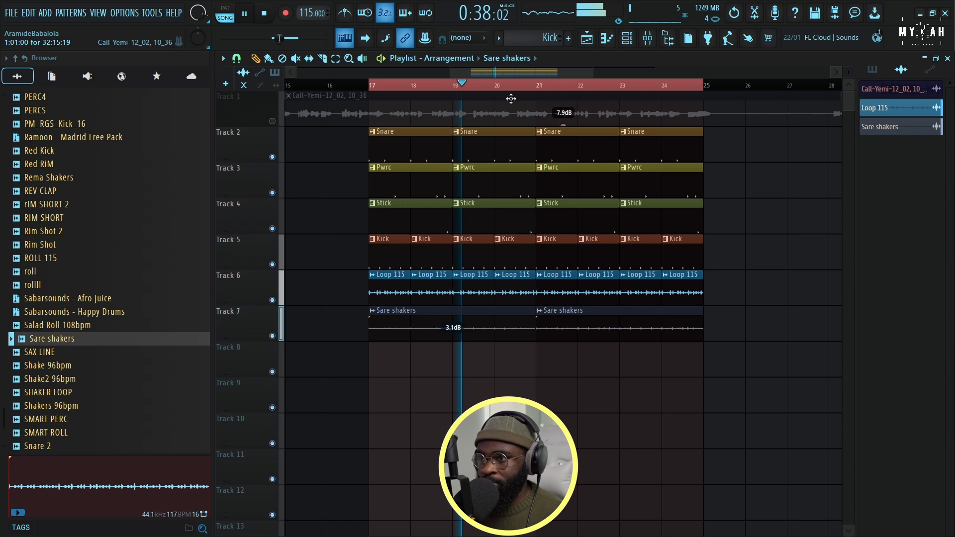
pyautogui.scroll(-6, 507, 86)
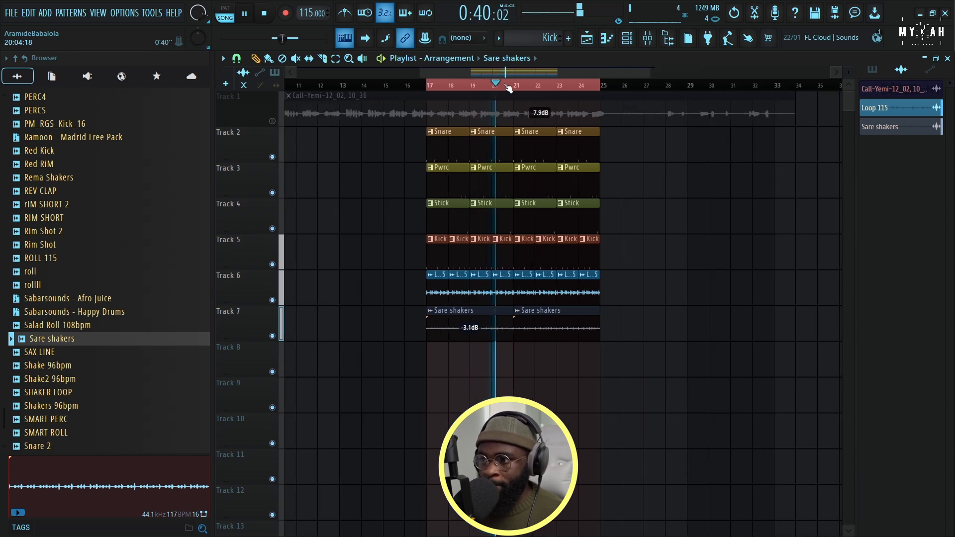
pyautogui.scroll(5, 507, 85)
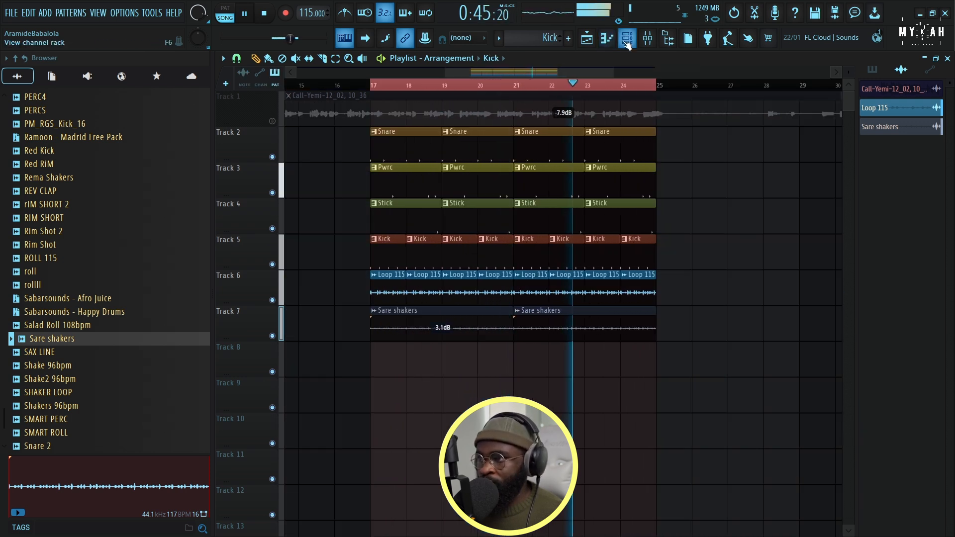
# Replace the Kick - Afro Soft sample with Sabarsounds - Amapiano Kick 3 and set its quick fade out to 22%
pyautogui.click(627, 44)
pyautogui.press('space')
pyautogui.scroll(6, 112, 290)
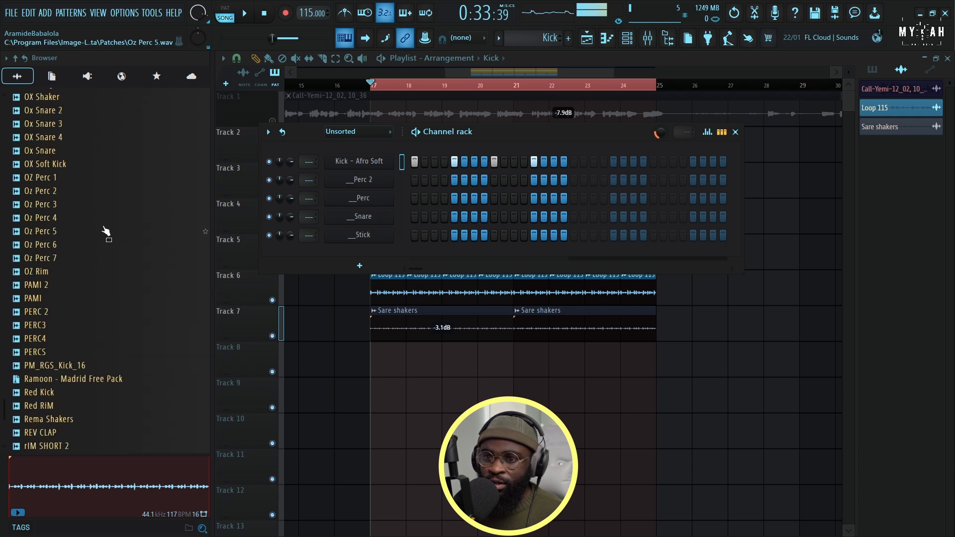
pyautogui.scroll(20, 77, 367)
pyautogui.moveTo(89, 257); pyautogui.dragTo(365, 169)
pyautogui.press('space')
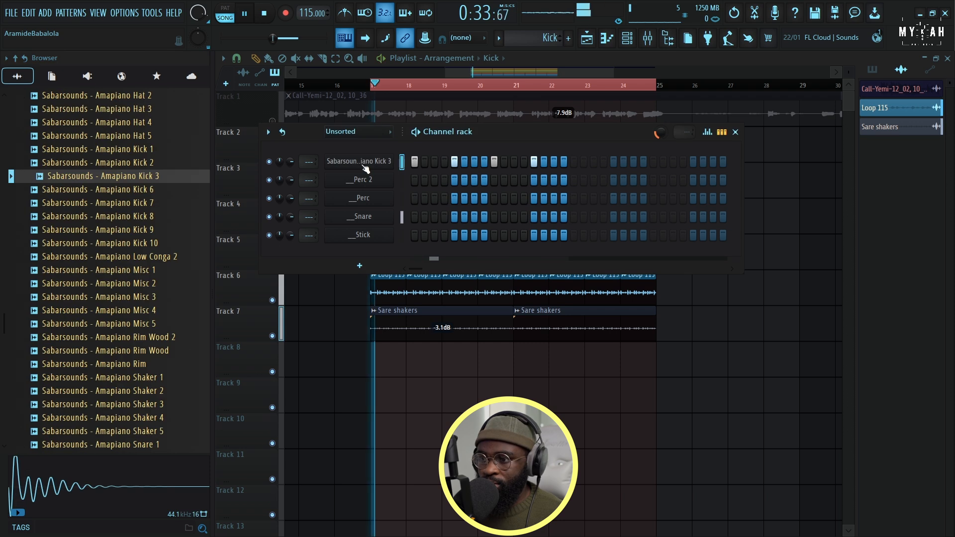
pyautogui.click(366, 164)
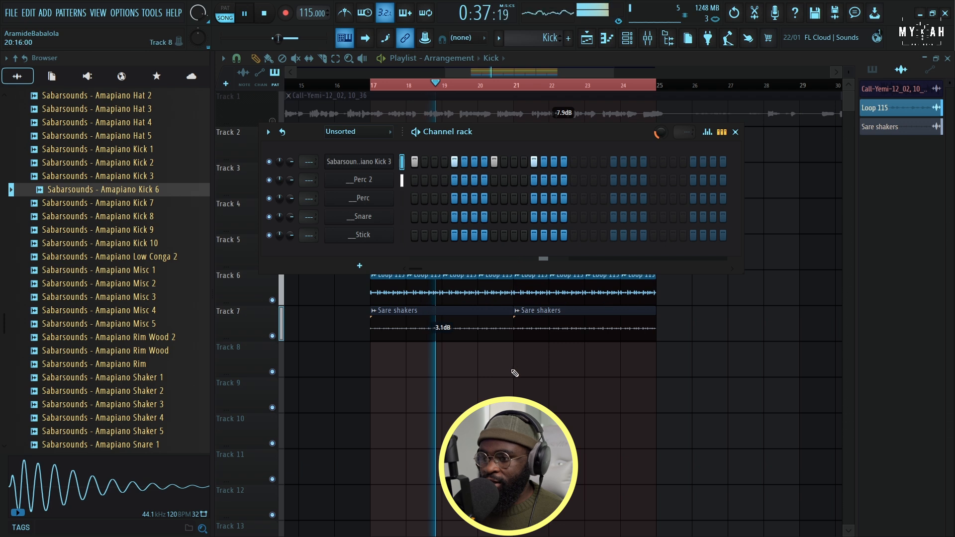
# Select all clips on Tracks 2 to 7 from bar 17 to 25 and duplicate them so the copy starts at bar 9
pyautogui.press('F6')
pyautogui.moveTo(848, 72); pyautogui.dragTo(848, 68)
pyautogui.moveTo(446, 74); pyautogui.dragTo(332, 92)
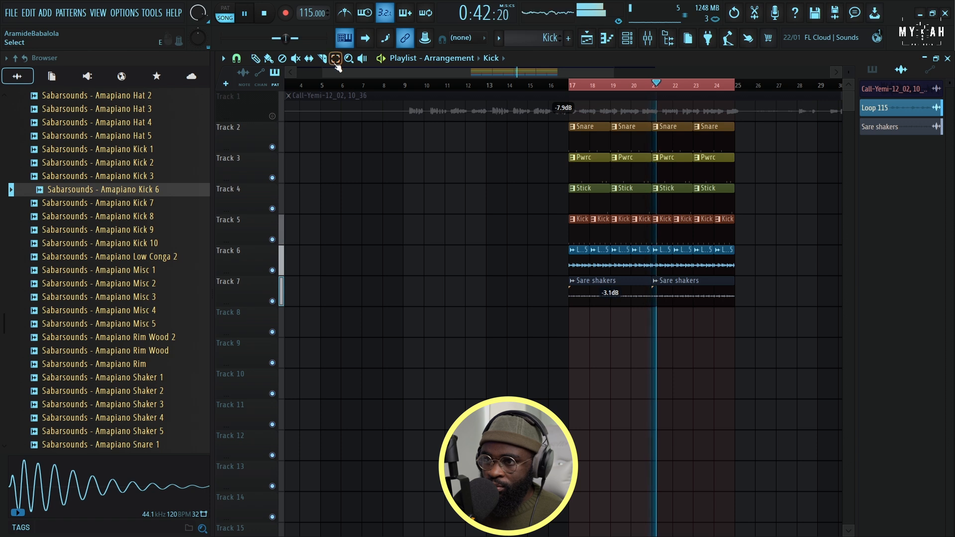
pyautogui.moveTo(570, 119); pyautogui.dragTo(740, 308)
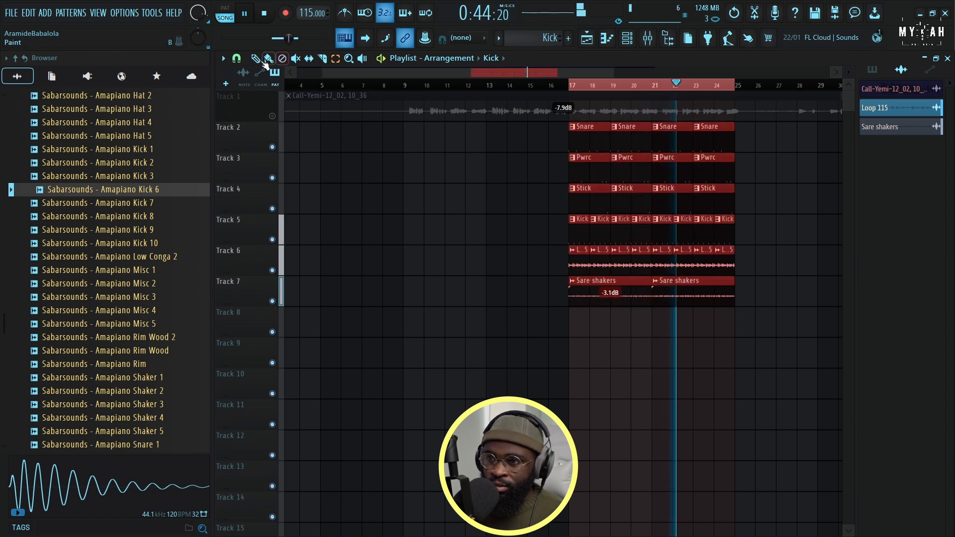
pyautogui.moveTo(581, 145); pyautogui.dragTo(427, 145)
# Unmute Track 1 and play the arrangement from bar 9 with the duplicated drums
pyautogui.press('space')
pyautogui.press('space')
pyautogui.click(272, 115)
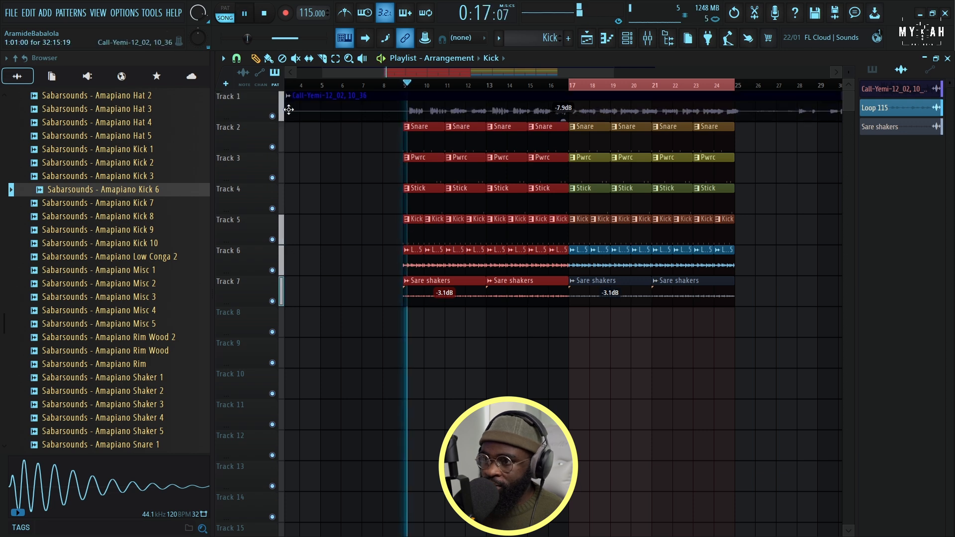
pyautogui.scroll(-4, 426, 94)
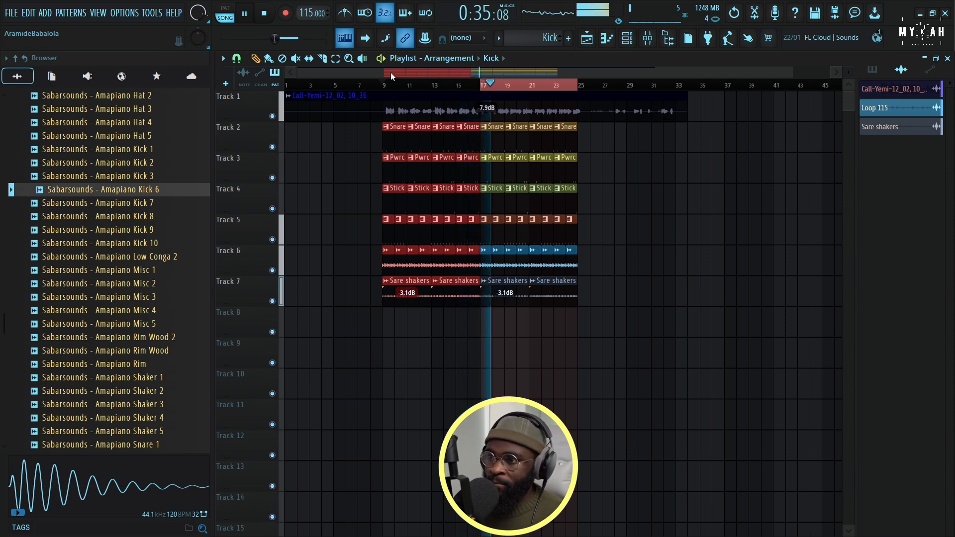
pyautogui.press('space')
# Set the playlist's time selection to run from bar 9 to bar 25 and deselect the duplicated clips
pyautogui.moveTo(389, 88); pyautogui.dragTo(577, 96)
pyautogui.click(380, 89)
pyautogui.scroll(3, 388, 83)
pyautogui.scroll(1, 388, 83)
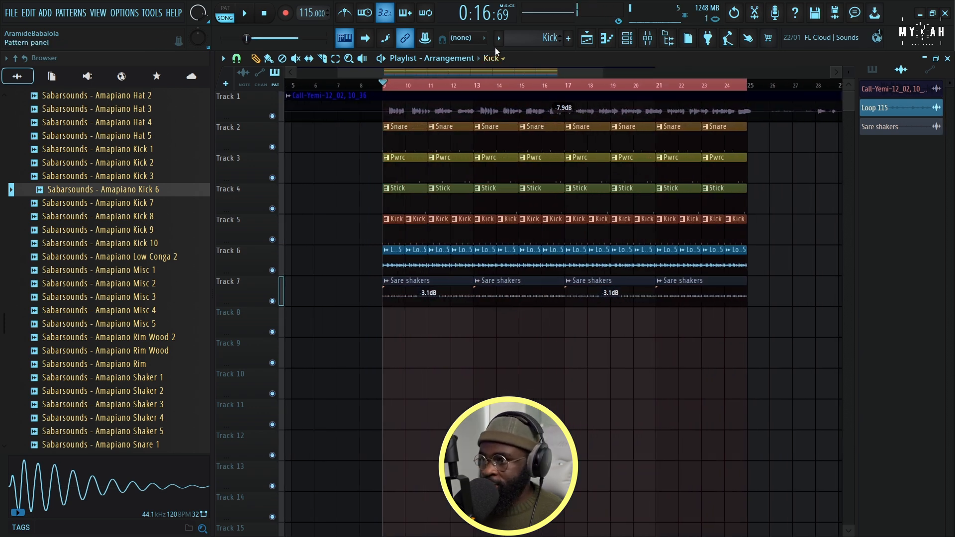
# Create a new pattern named ep and load the Lounge Lizard EP-4 electric piano for it
pyautogui.click(498, 45)
pyautogui.click(572, 56)
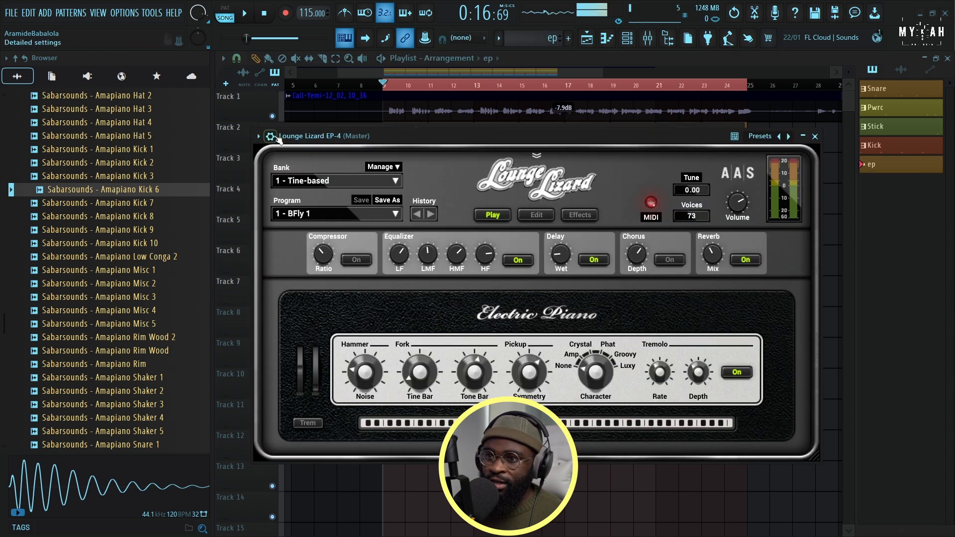
pyautogui.press('space')
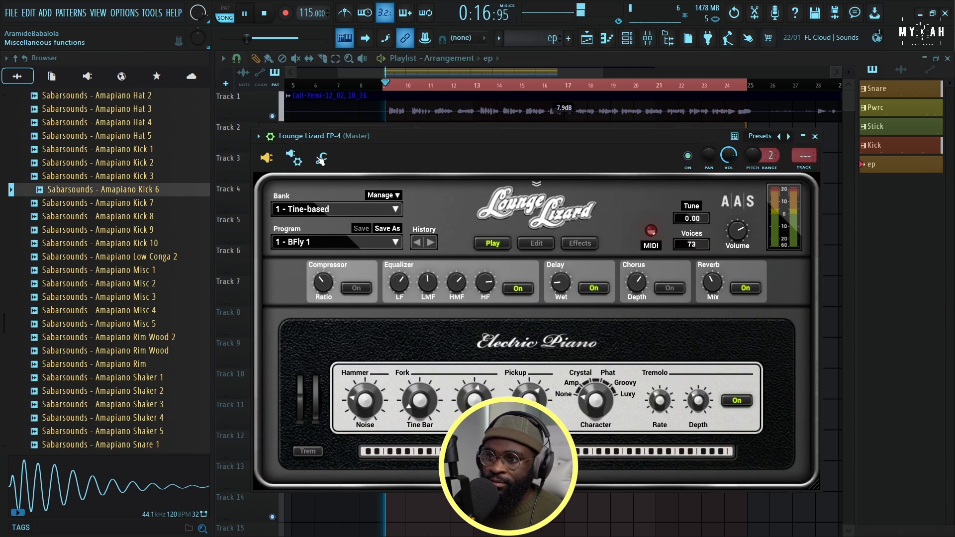
# Audition Lounge Lizard EP-4 notes around D5 on its preview keyboard during playback, and return to the playlist
pyautogui.click(270, 135)
pyautogui.click(434, 390)
pyautogui.click(436, 396)
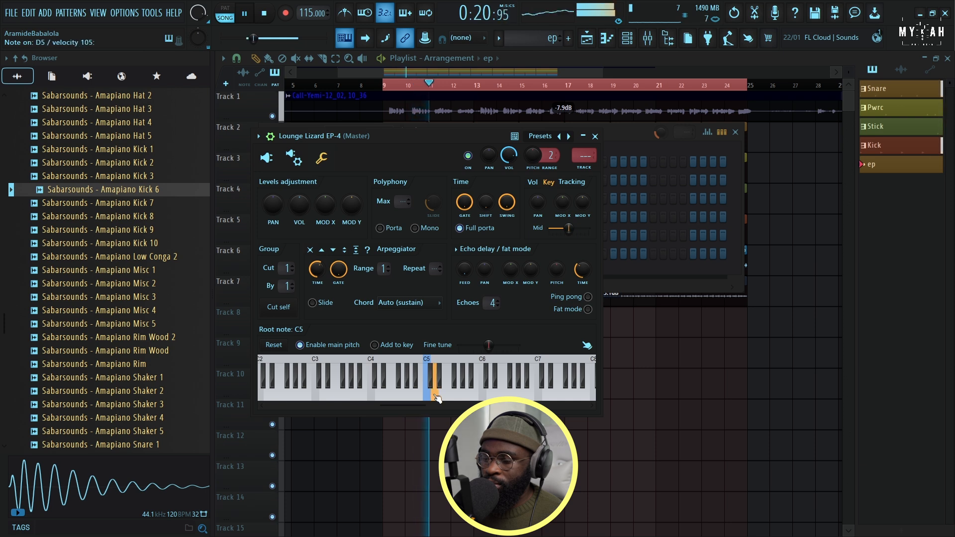
pyautogui.press('space')
pyautogui.press('Escape')
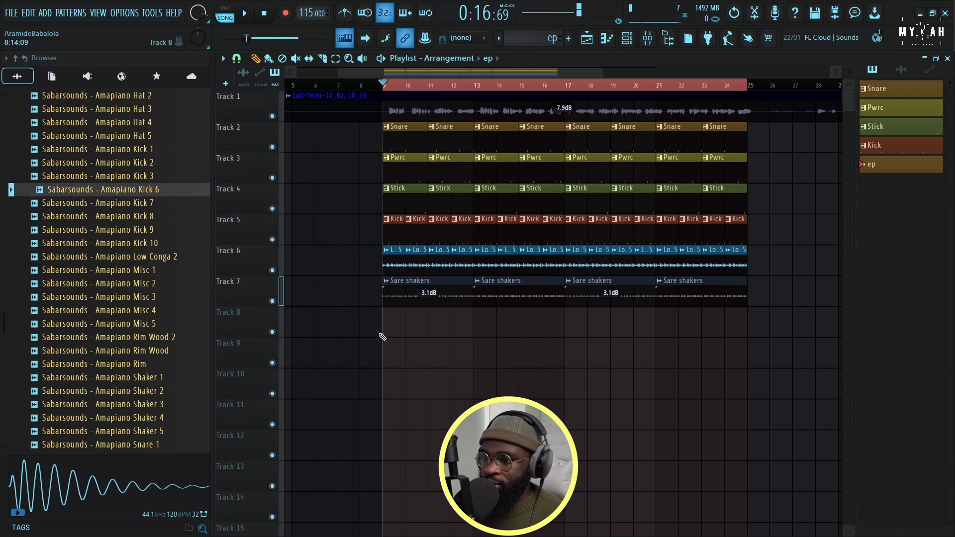
# In the ep pattern's piano roll, stack G4, B4, D5 and F#5 as a chord at bar 1 and play it
pyautogui.press('F7')
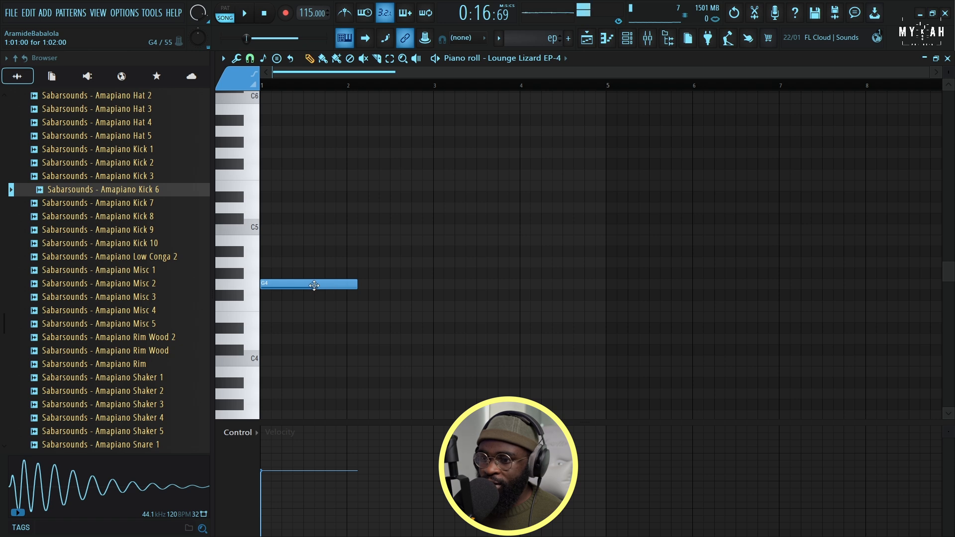
pyautogui.click(262, 239)
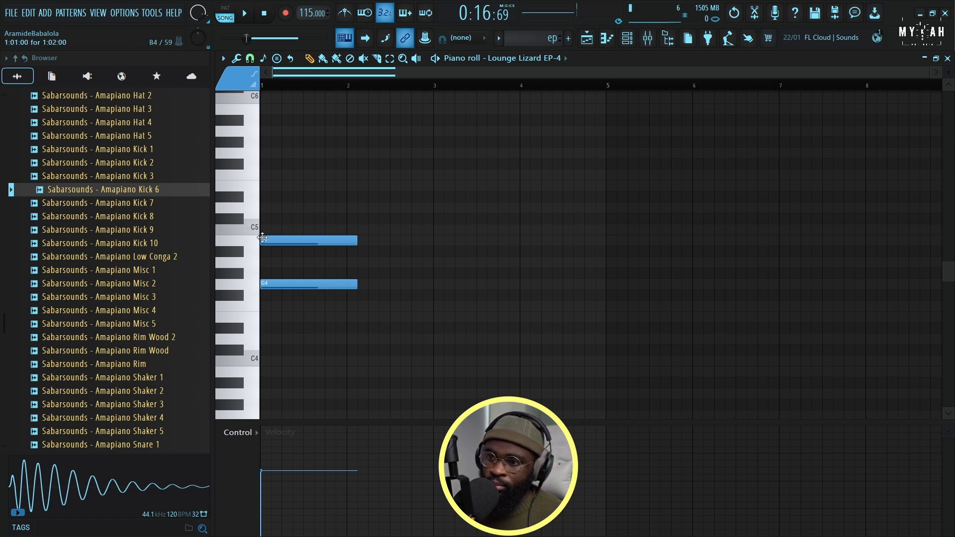
pyautogui.click(270, 209)
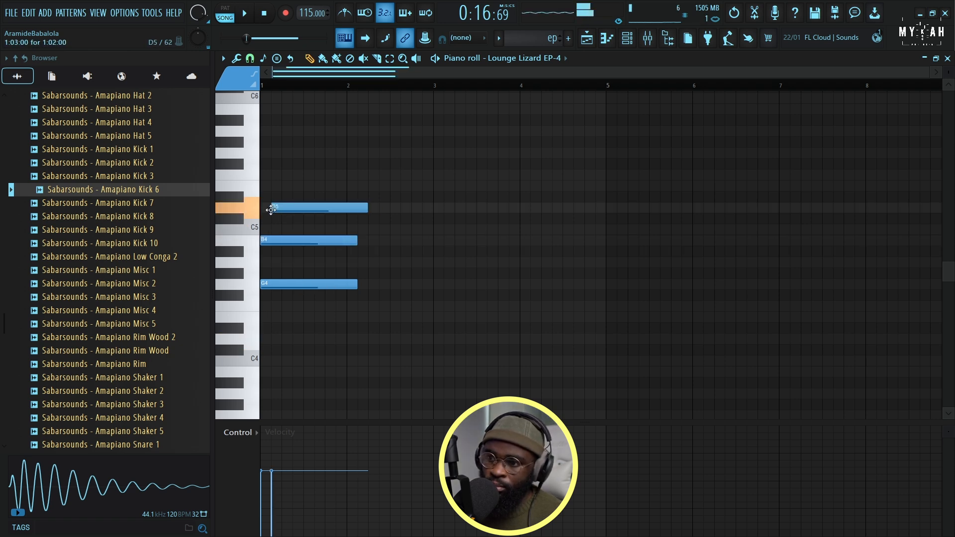
pyautogui.click(263, 174)
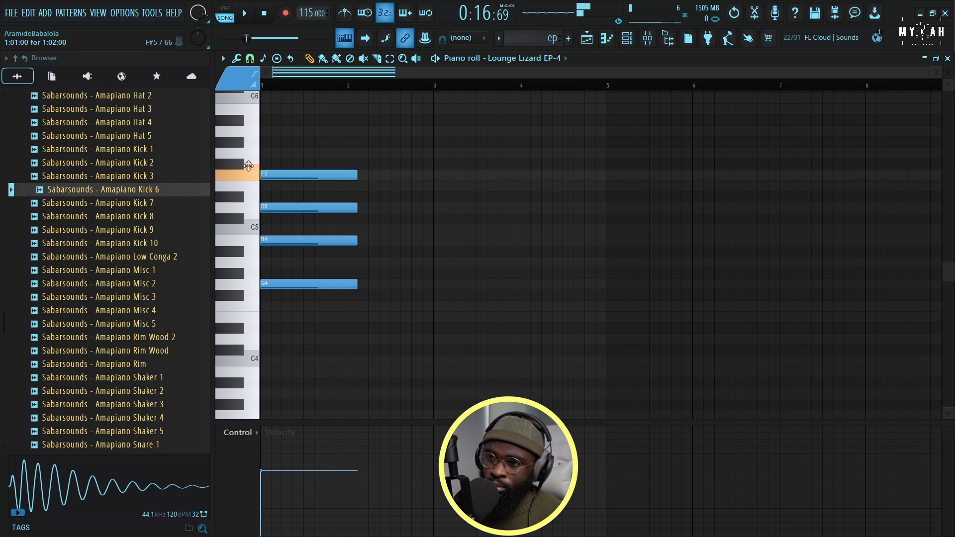
pyautogui.moveTo(248, 166); pyautogui.dragTo(245, 153)
pyautogui.press('space')
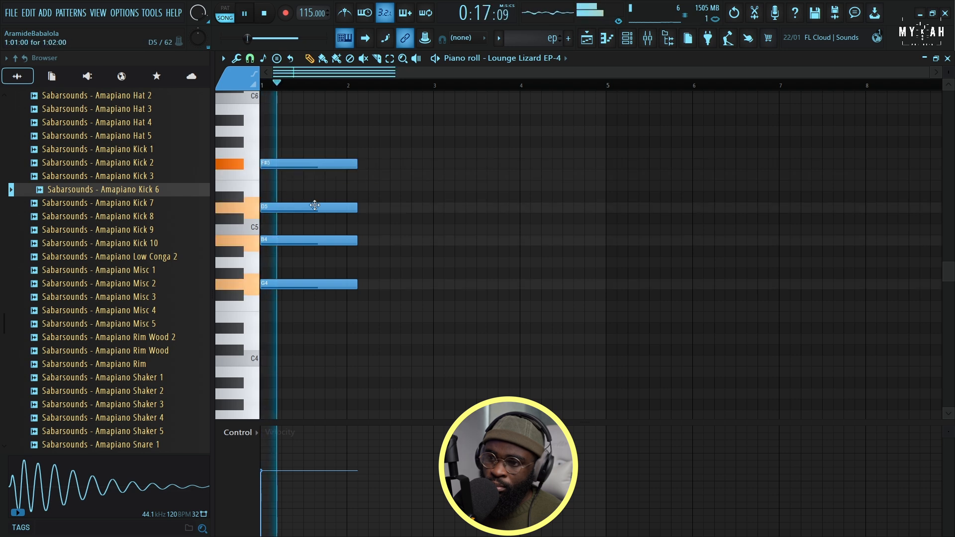
# Lengthen the first chord to nearly two bars and add a chord of B4, D5, F#5 and A5 directly after it
pyautogui.press('space')
pyautogui.scroll(2, 472, 89)
pyautogui.press('space')
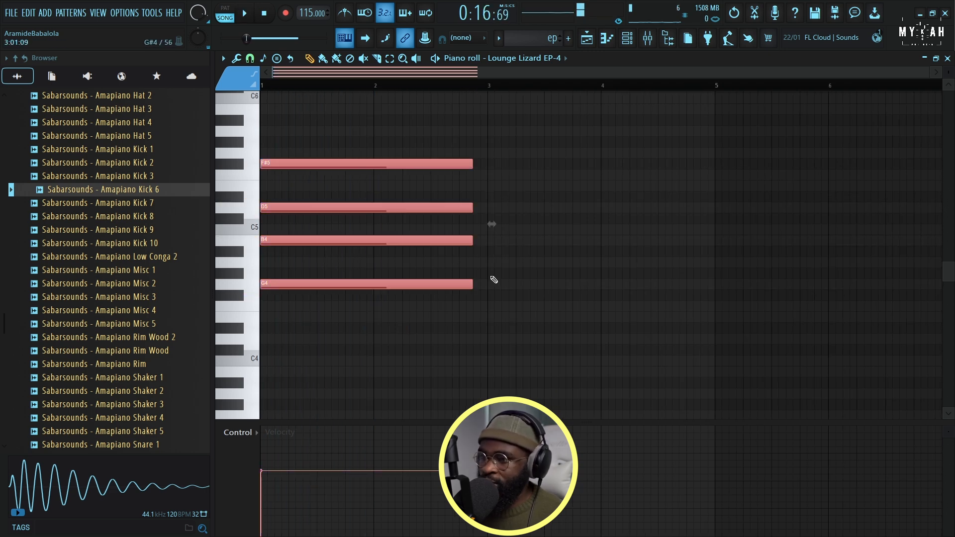
pyautogui.moveTo(489, 249)
pyautogui.mouseDown()
pyautogui.moveTo(486, 209)
pyautogui.moveTo(490, 241)
pyautogui.moveTo(479, 241)
pyautogui.mouseUp()
pyautogui.click(474, 207)
pyautogui.moveTo(479, 204); pyautogui.dragTo(475, 123)
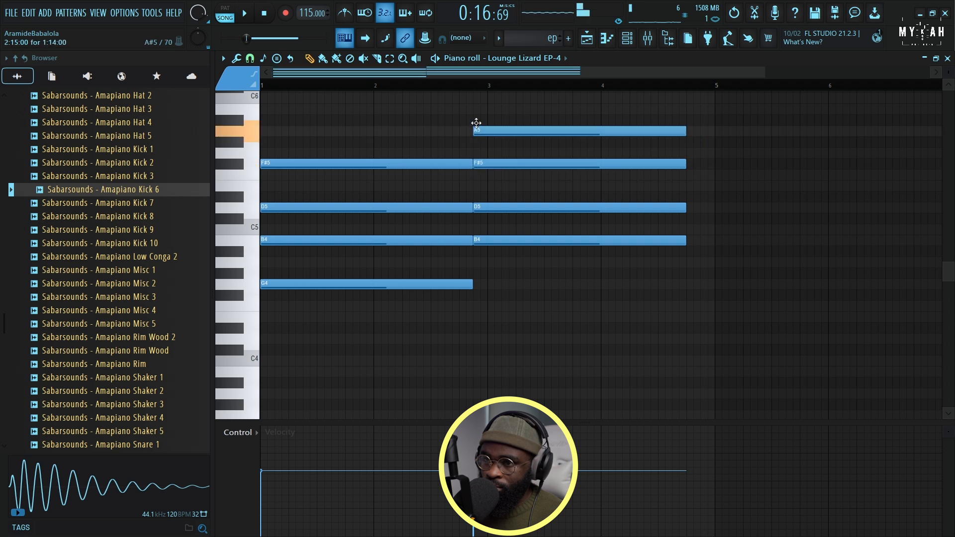
# Play back both chords and trim the second one to a length of one bar
pyautogui.press('space')
pyautogui.scroll(-2, 472, 91)
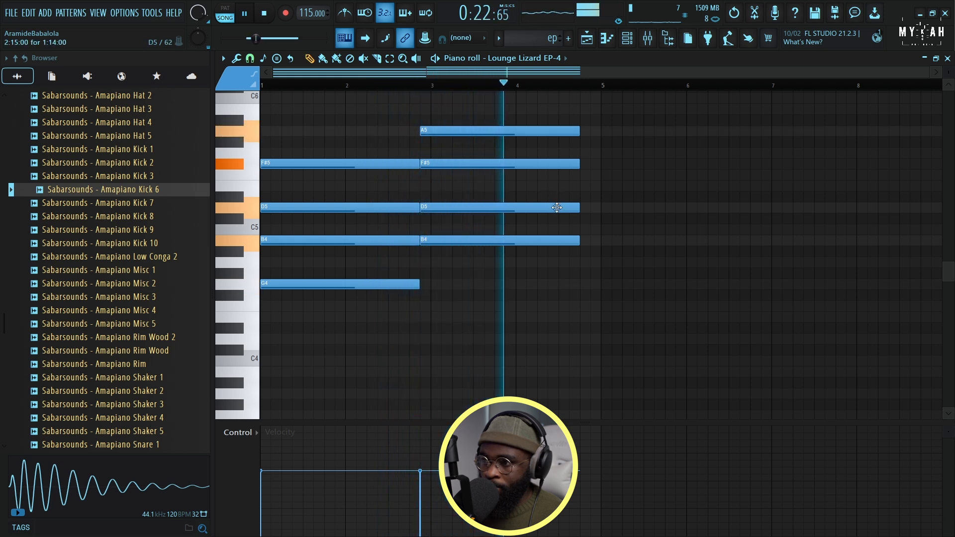
pyautogui.press('space')
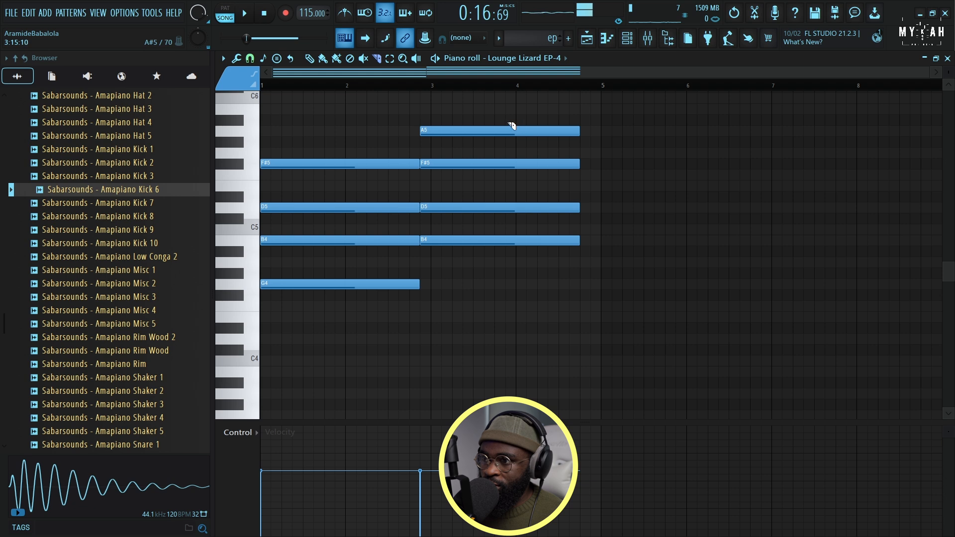
pyautogui.moveTo(509, 248); pyautogui.dragTo(508, 254)
# Add a third chord of F#4, A4, C#5 and F5 immediately after the second chord
pyautogui.moveTo(301, 126); pyautogui.dragTo(344, 301)
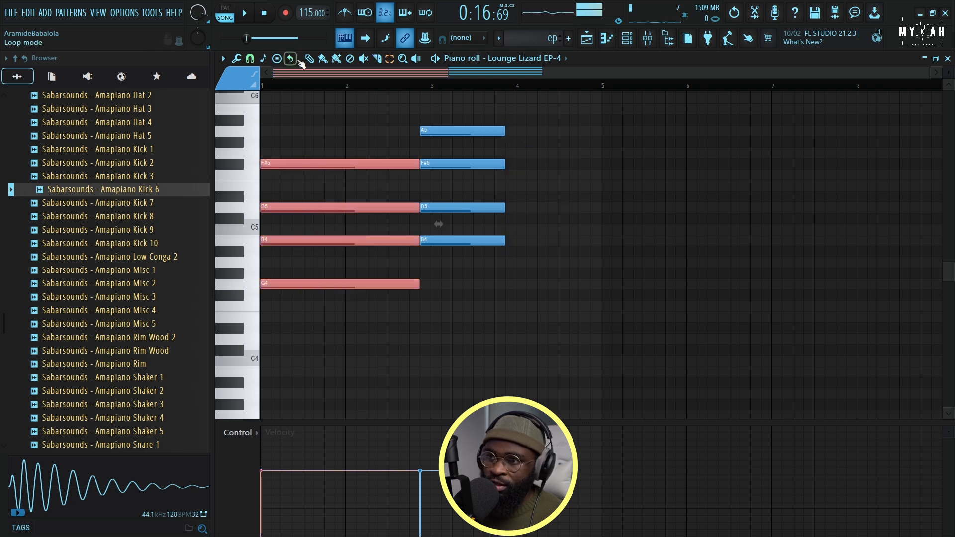
pyautogui.moveTo(275, 161); pyautogui.dragTo(520, 159)
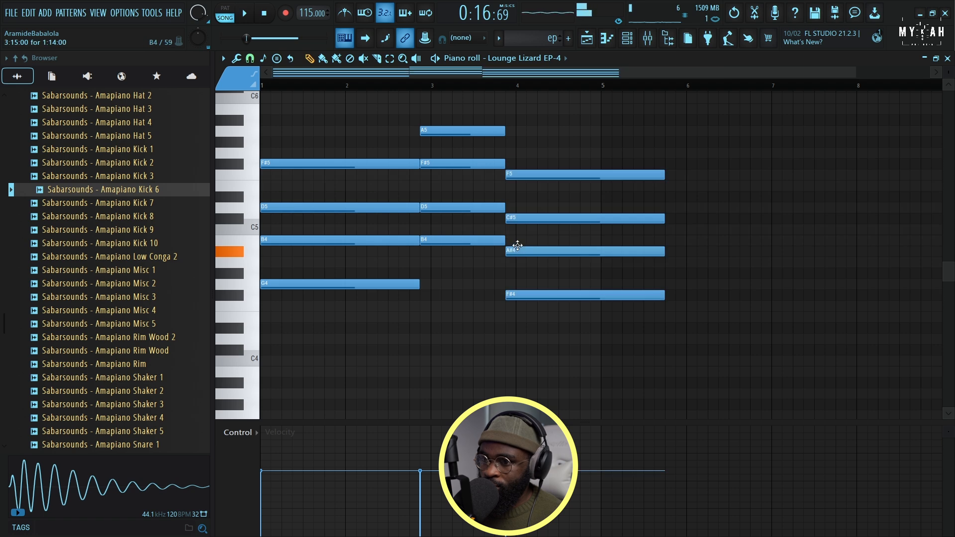
pyautogui.moveTo(517, 246)
pyautogui.mouseDown()
pyautogui.moveTo(518, 237)
pyautogui.moveTo(522, 262)
pyautogui.mouseUp()
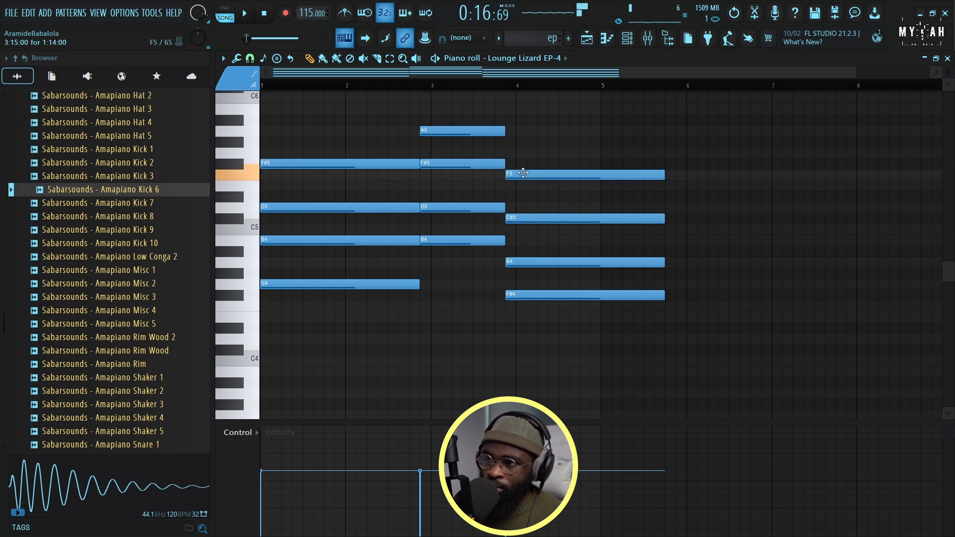
# Cut off the third chord's part beyond bar 5, lower its top note to E5, and play the progression
pyautogui.press('space')
pyautogui.moveTo(601, 178); pyautogui.dragTo(598, 294)
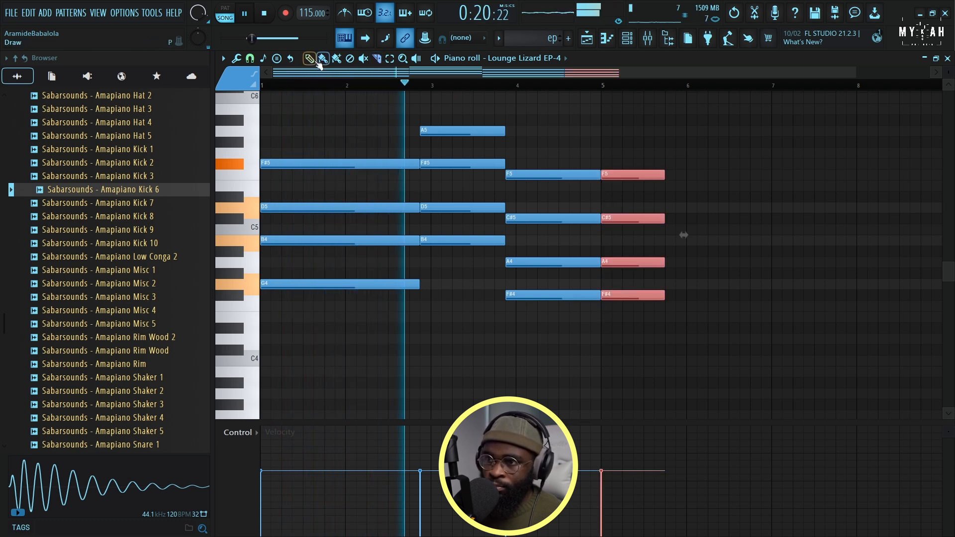
pyautogui.press('Delete')
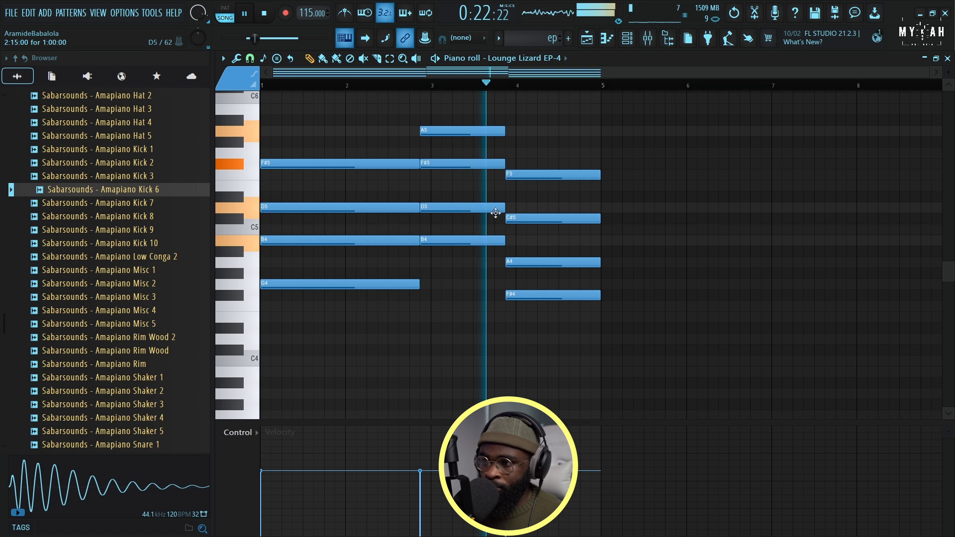
pyautogui.press('space')
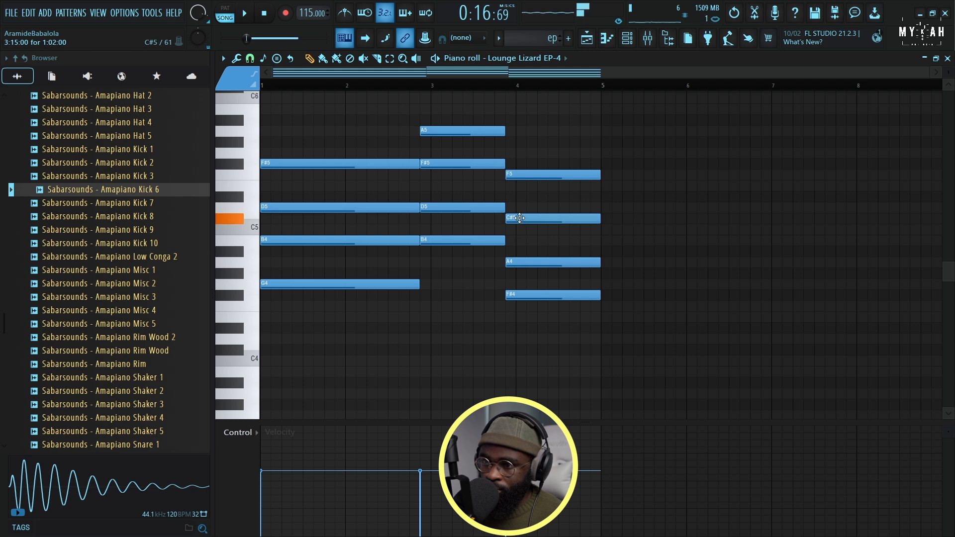
pyautogui.moveTo(523, 175); pyautogui.dragTo(524, 190)
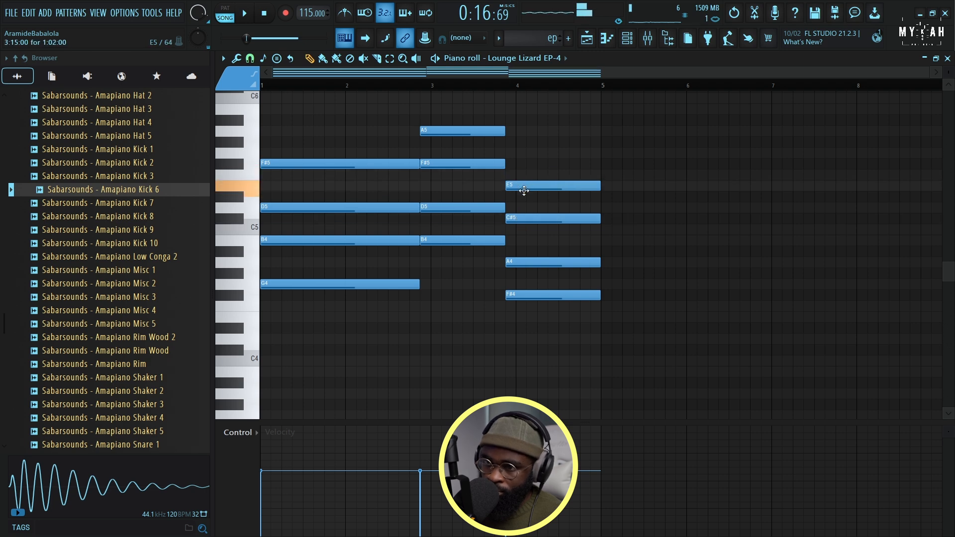
pyautogui.press('space')
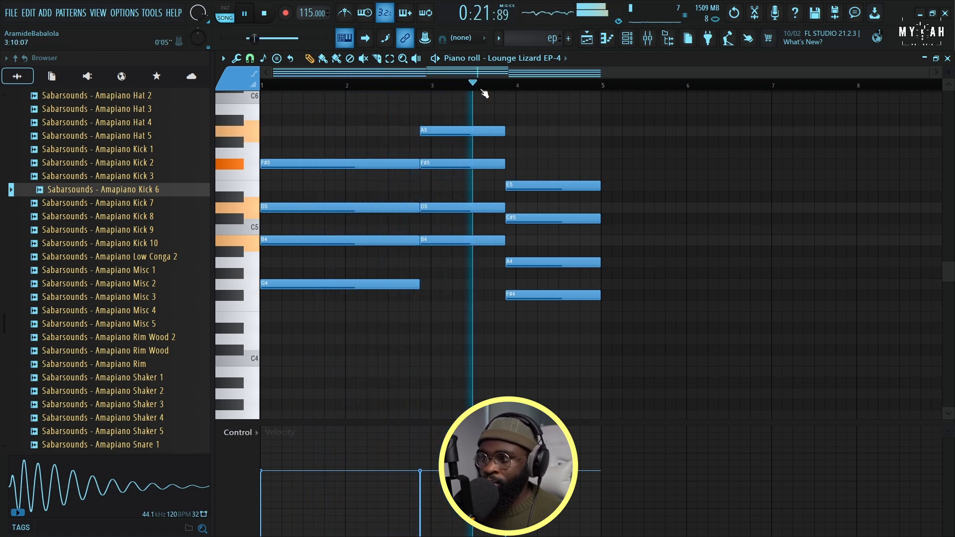
# Repeat the ep clip on Track 8 of the playlist at bars 13, 17 and 21 to fill through bar 25
pyautogui.press('F5')
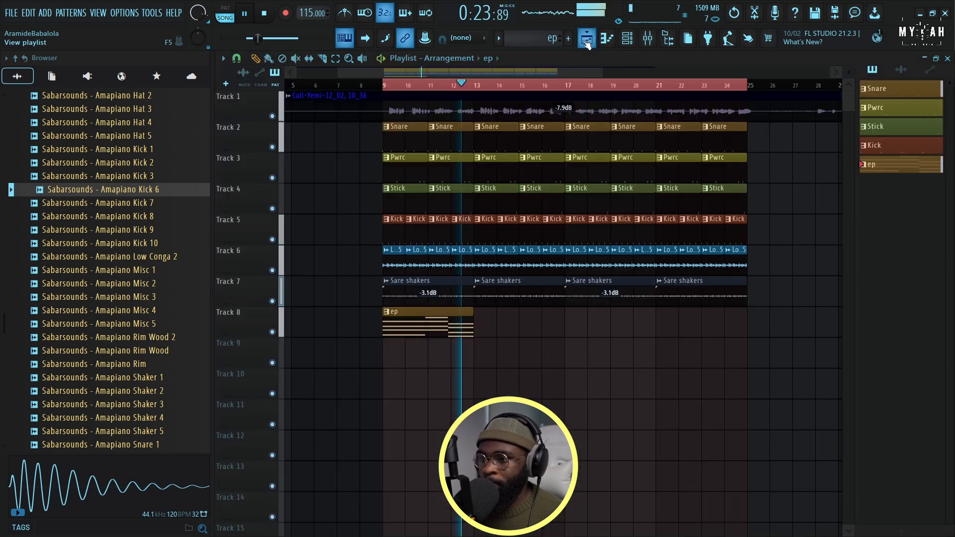
pyautogui.click(479, 315)
pyautogui.click(572, 333)
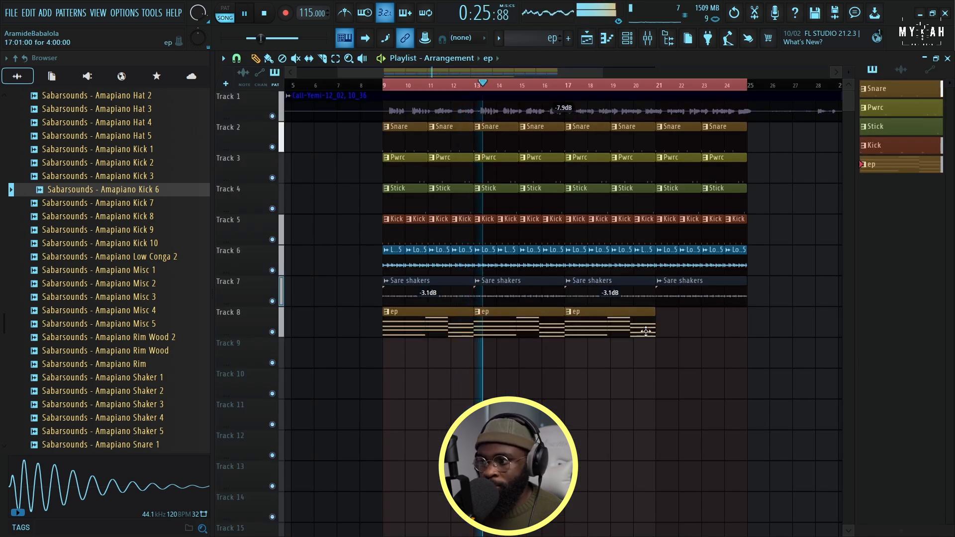
pyautogui.click(659, 331)
pyautogui.scroll(-2, 466, 87)
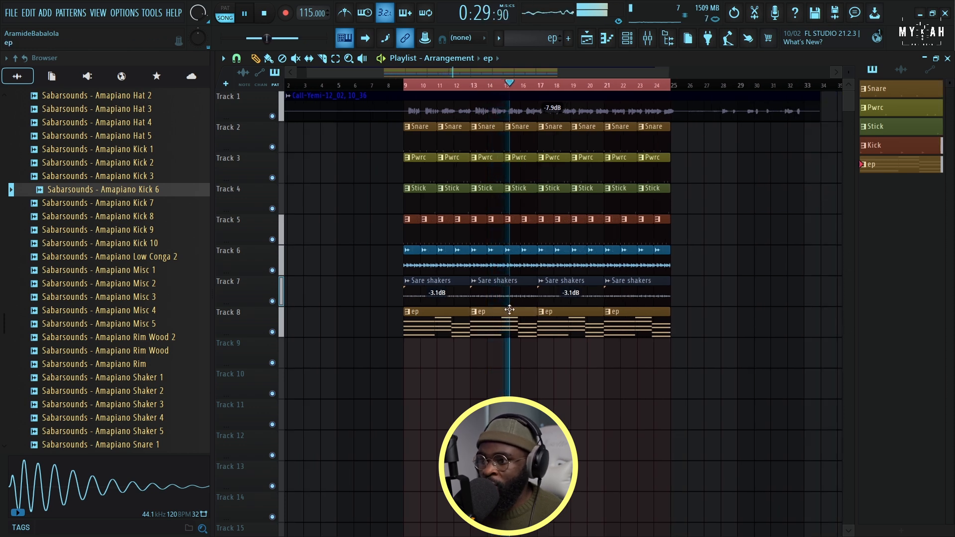
pyautogui.press('space')
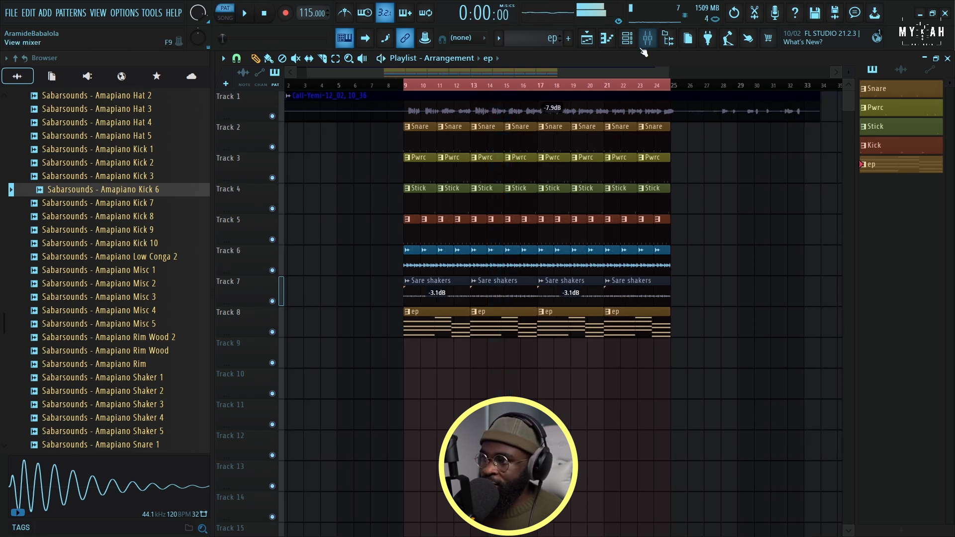
# Route Lounge Lizard EP-4 to mixer track 3, load Kickstart 2 in its first effect slot, and play the pattern
pyautogui.click(629, 40)
pyautogui.click(365, 257)
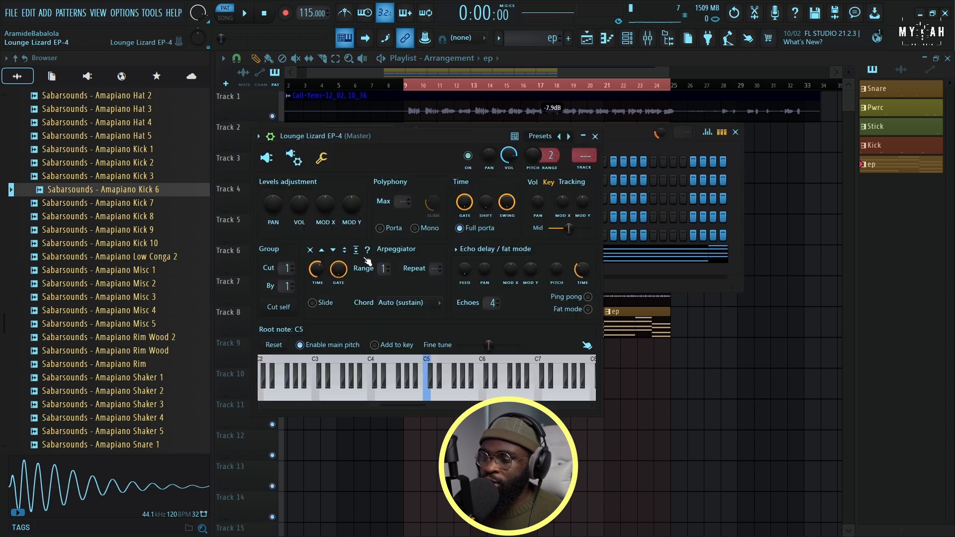
pyautogui.hotkey('ctrl', 'l')
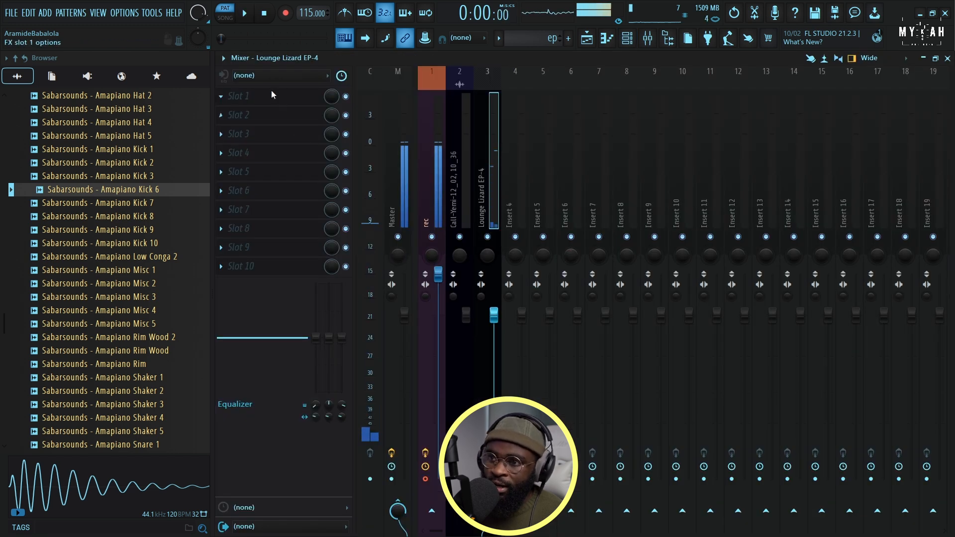
pyautogui.click(276, 96)
pyautogui.click(494, 26)
pyautogui.press('space')
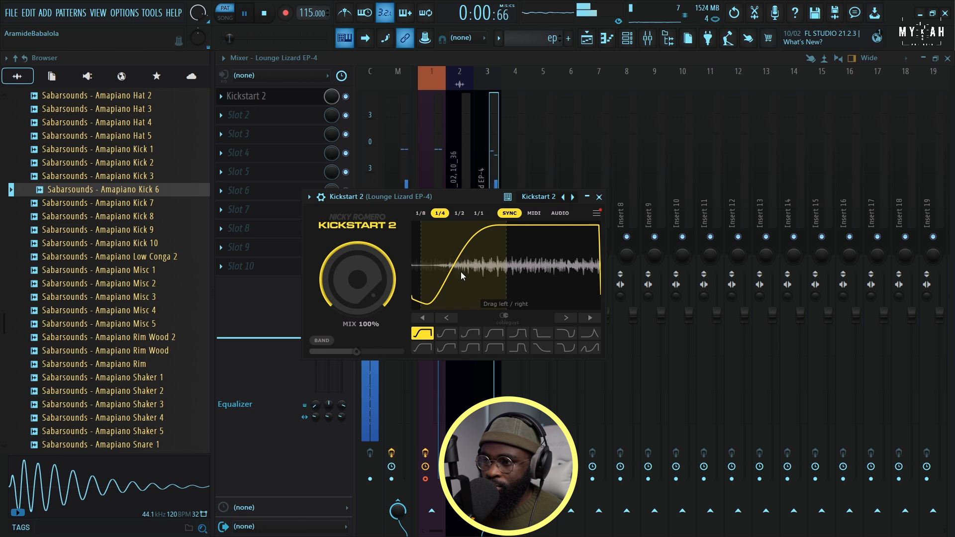
pyautogui.moveTo(454, 196); pyautogui.dragTo(479, 196)
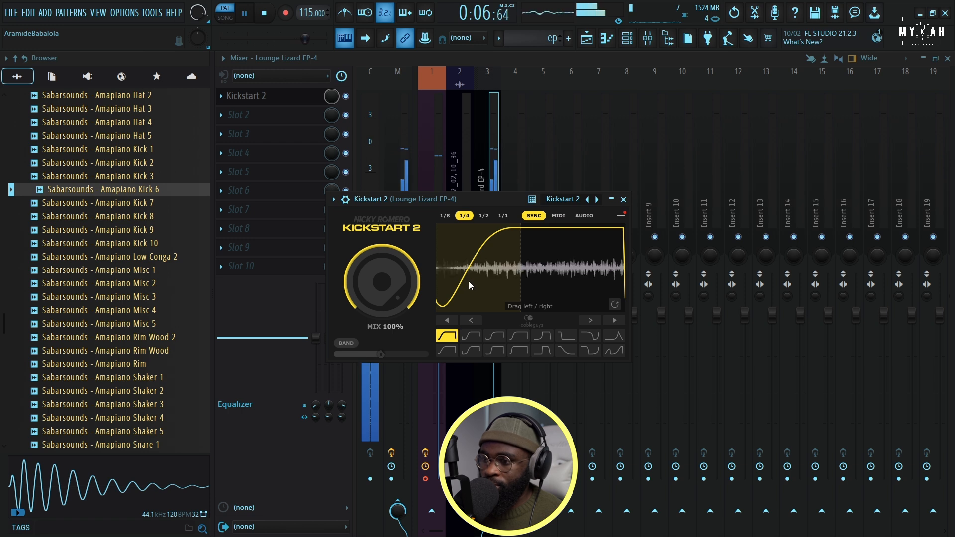
# Switch Lounge Lizard EP-4 to program 2 - Basic 1 and set its channel volume to 70%
pyautogui.click(628, 41)
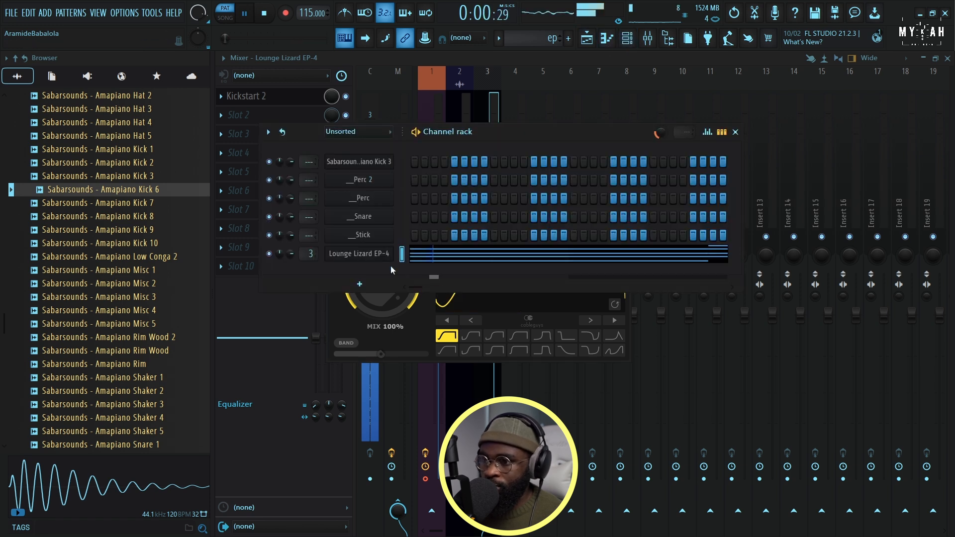
pyautogui.click(379, 258)
pyautogui.click(267, 159)
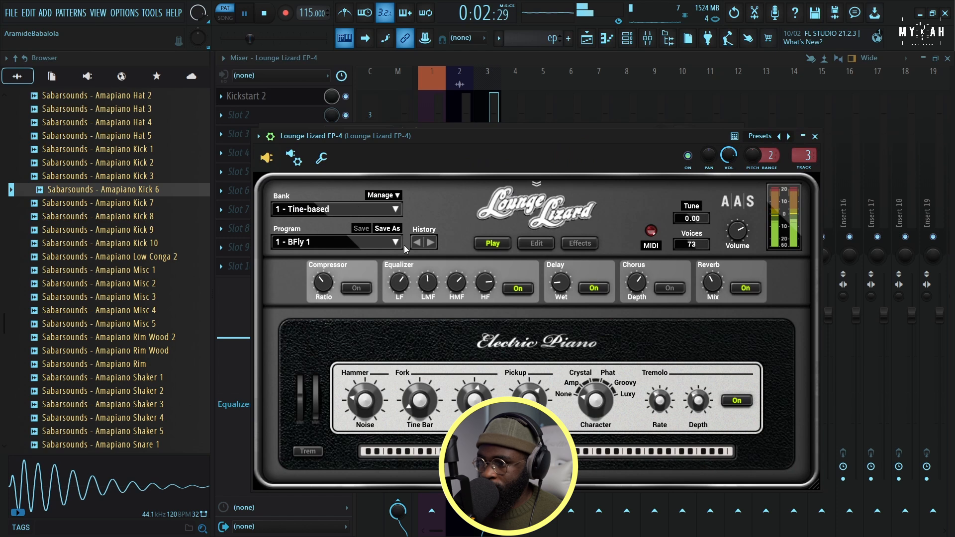
pyautogui.click(386, 242)
pyautogui.moveTo(445, 137); pyautogui.dragTo(455, 110)
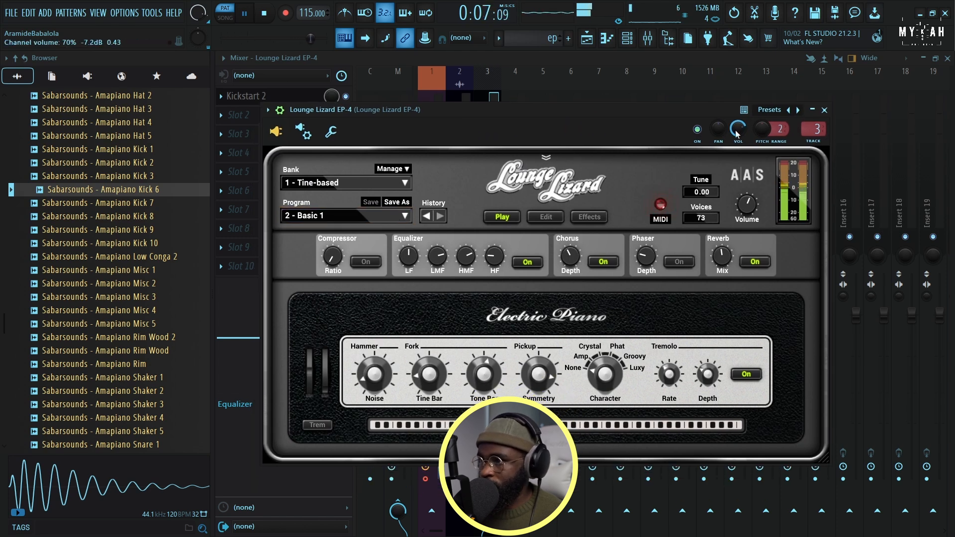
# Play the playlist arrangement from bar 9 with Track 1 muted
pyautogui.click(587, 40)
pyautogui.click(406, 88)
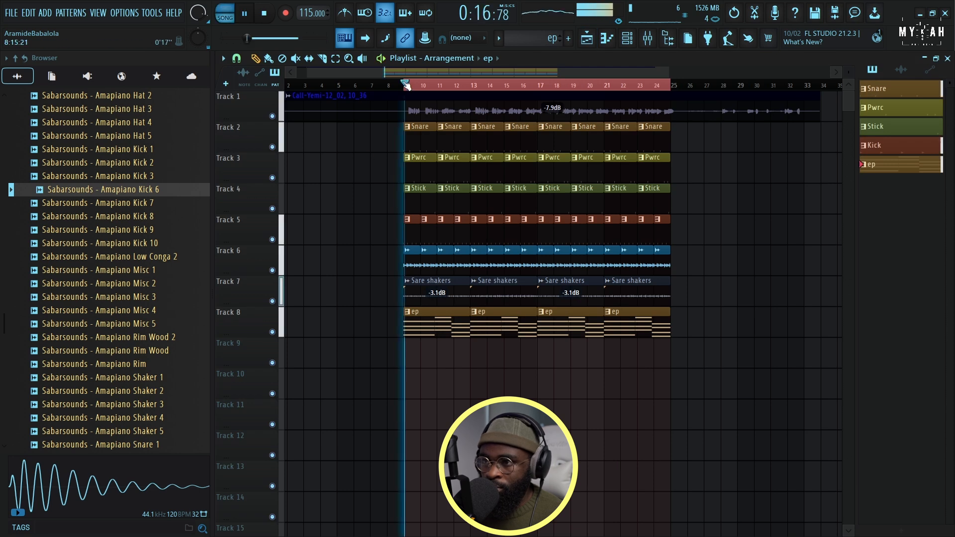
pyautogui.click(272, 116)
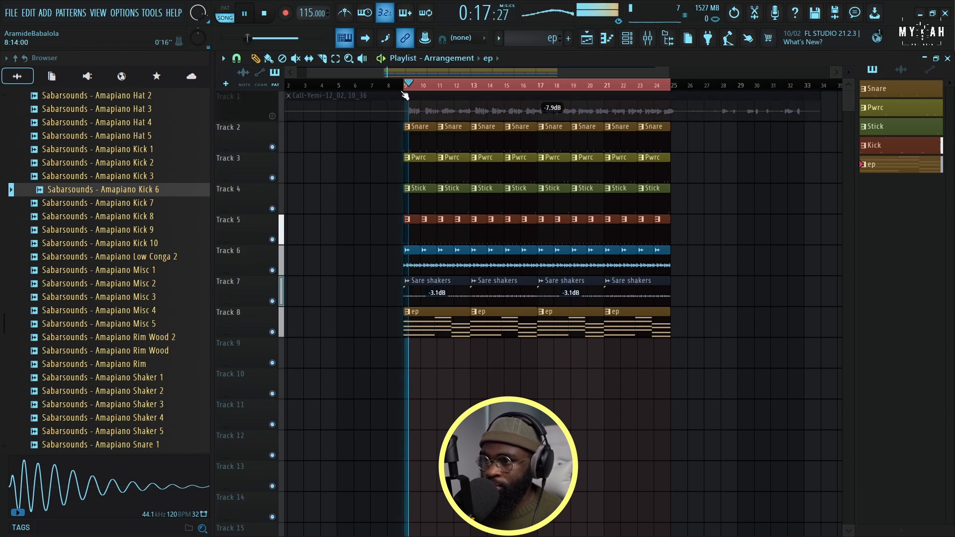
pyautogui.scroll(3, 421, 88)
pyautogui.scroll(-1, 420, 87)
# Create a new empty pattern named basss
pyautogui.click(628, 40)
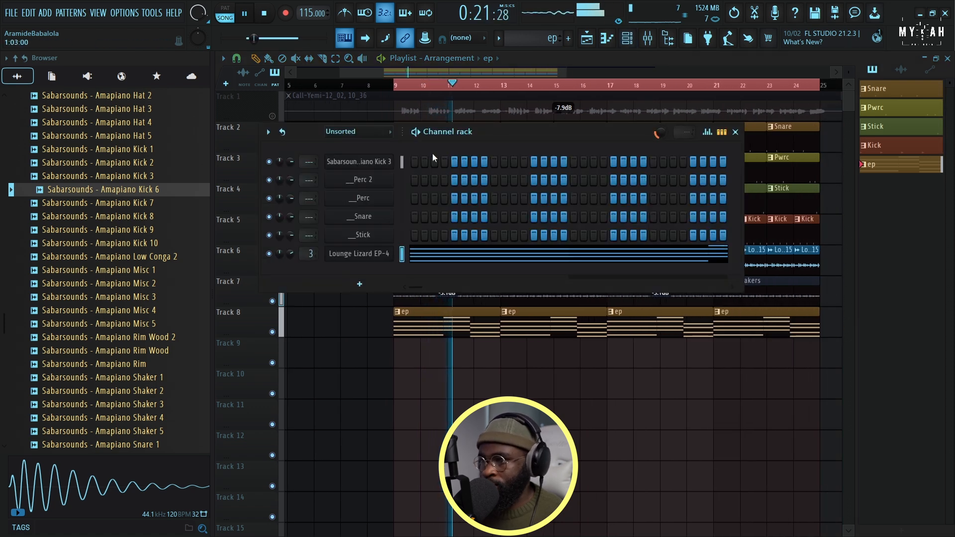
pyautogui.click(500, 40)
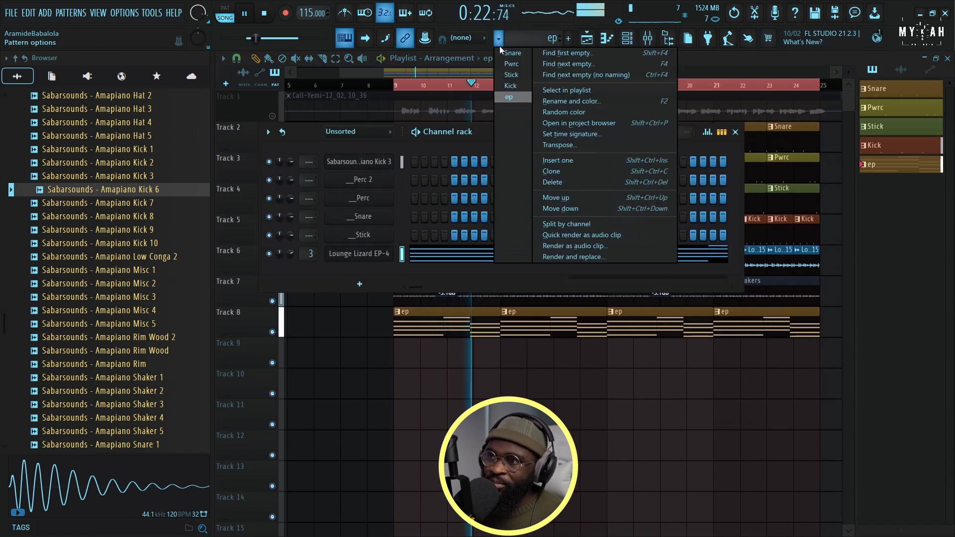
pyautogui.click(587, 56)
pyautogui.write('basss')
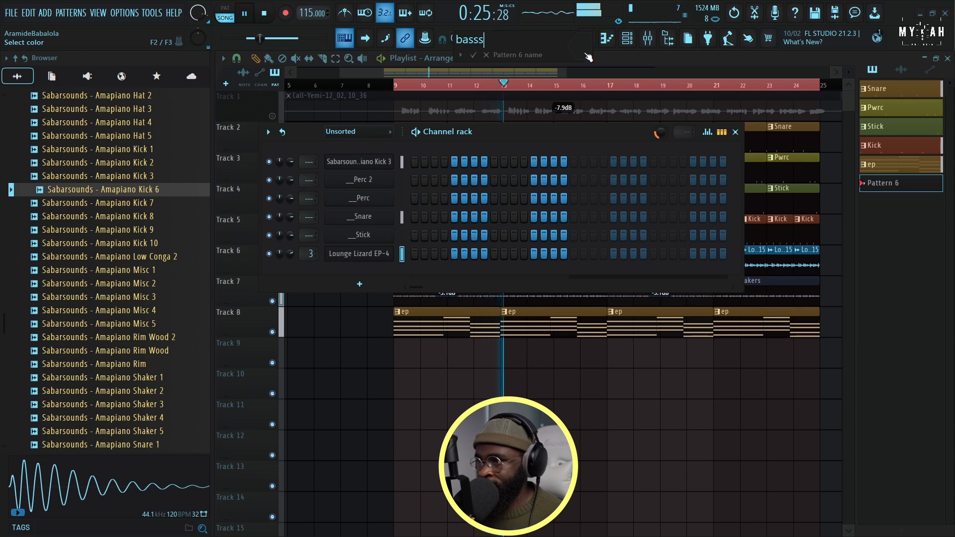
pyautogui.press('Return')
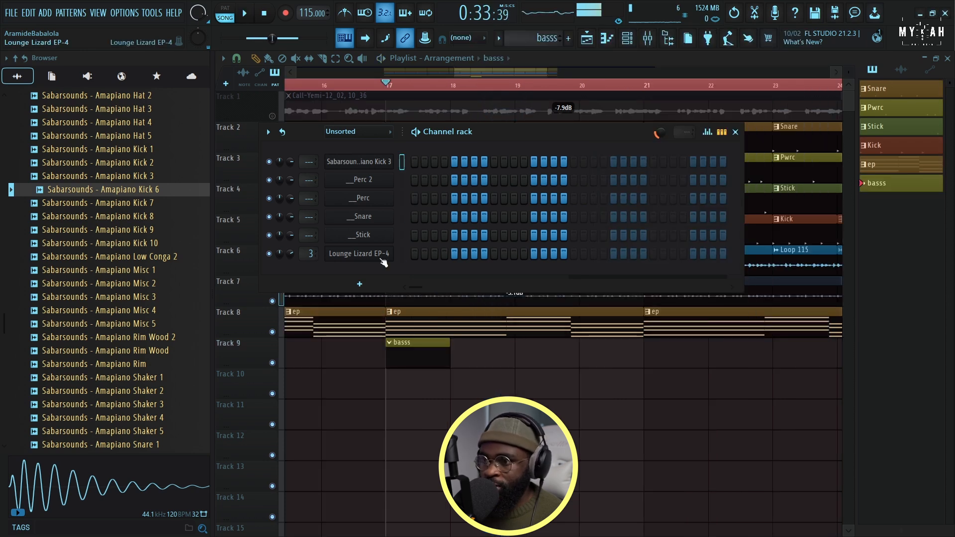
# Add a SubBoomBass2 channel, load its Sub preset, and open the channel's settings
pyautogui.click(362, 283)
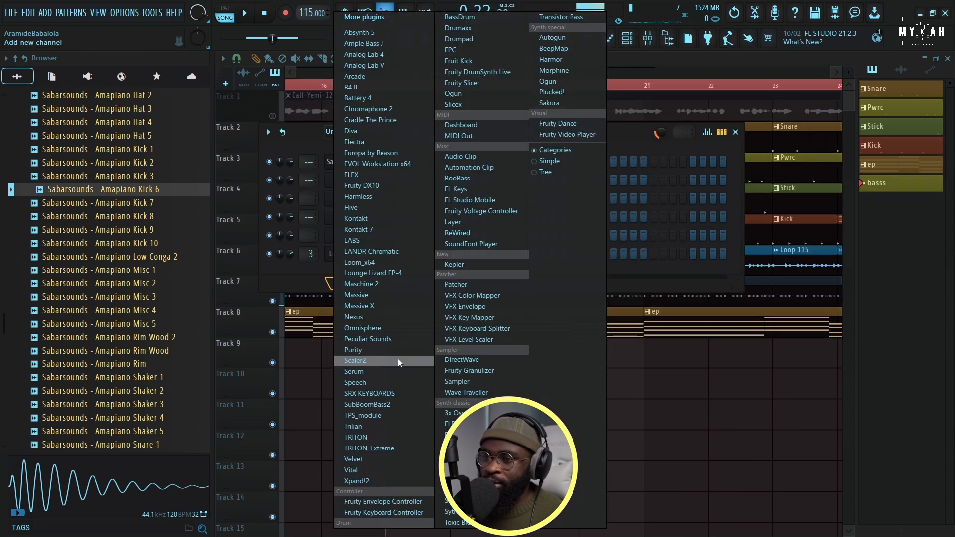
pyautogui.click(387, 402)
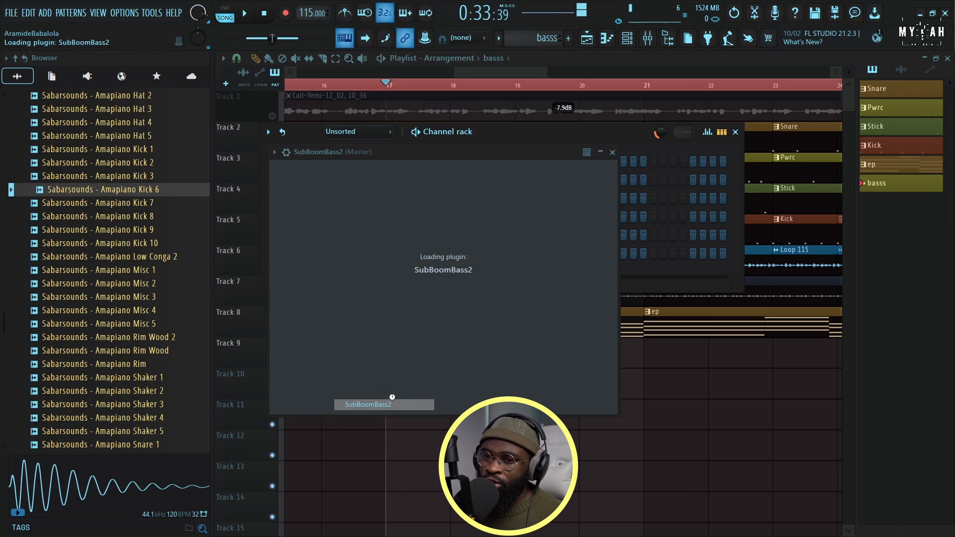
pyautogui.click(274, 152)
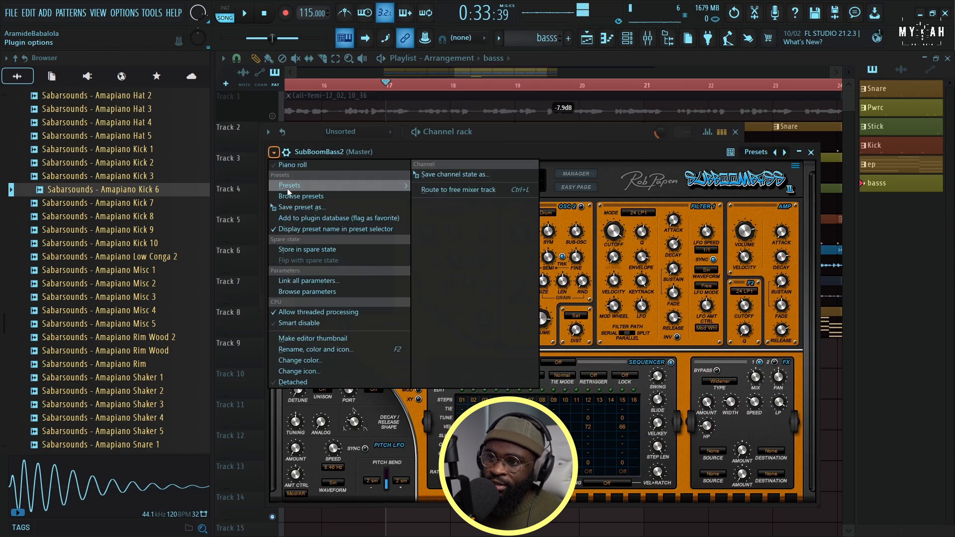
pyautogui.click(474, 243)
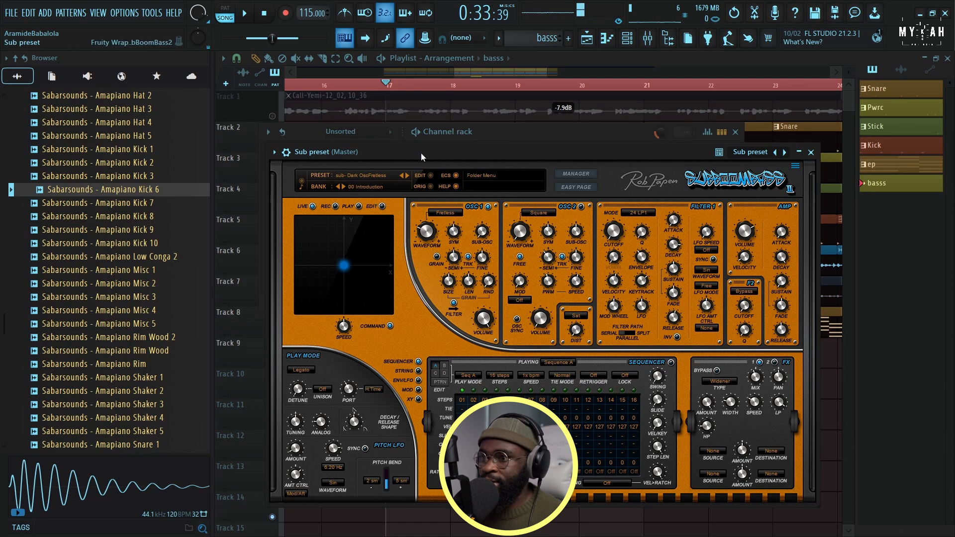
pyautogui.moveTo(420, 153); pyautogui.dragTo(472, 142)
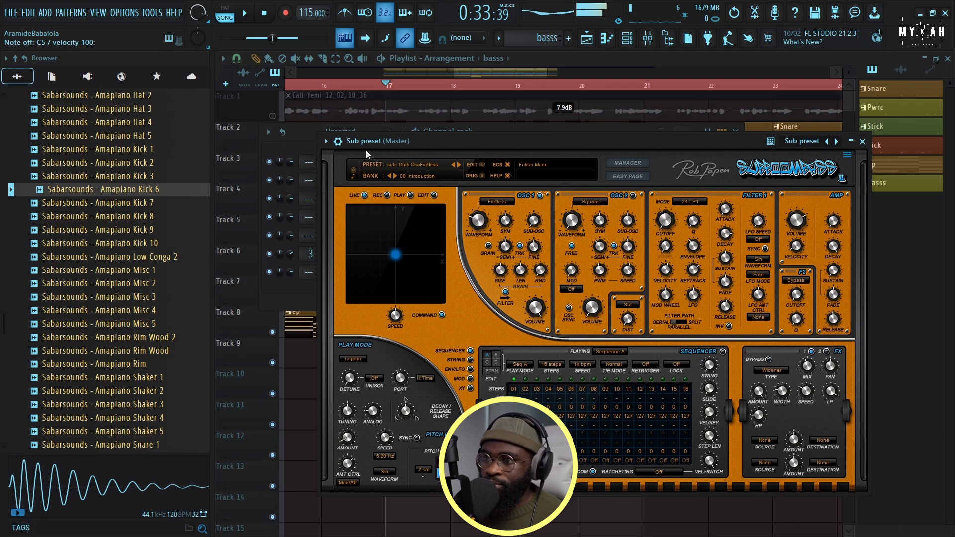
pyautogui.click(338, 140)
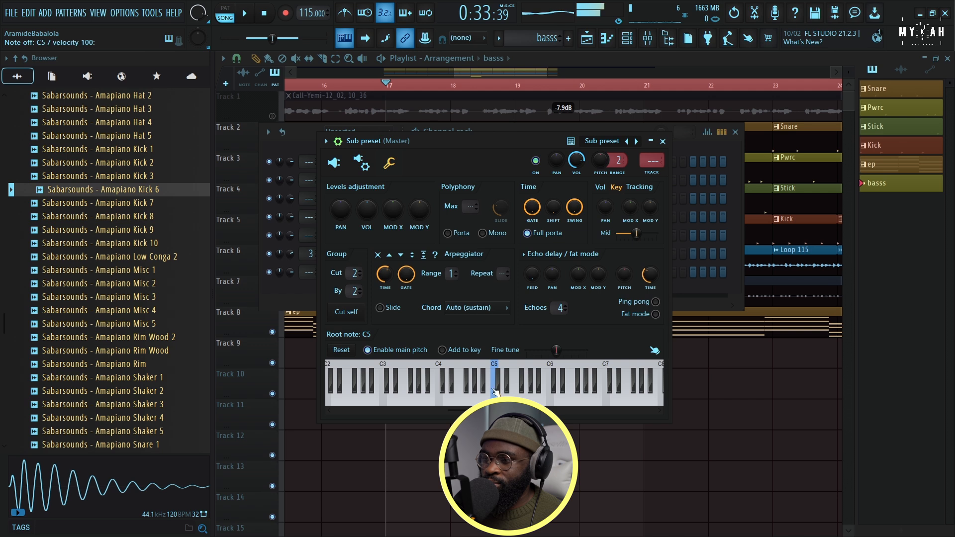
# Enter three bass notes in the basss pattern: G3 from bar 1, a one-bar B3 just before bar 3, and F#3 ending at bar 5
pyautogui.press('F7')
pyautogui.moveTo(266, 273); pyautogui.dragTo(216, 356)
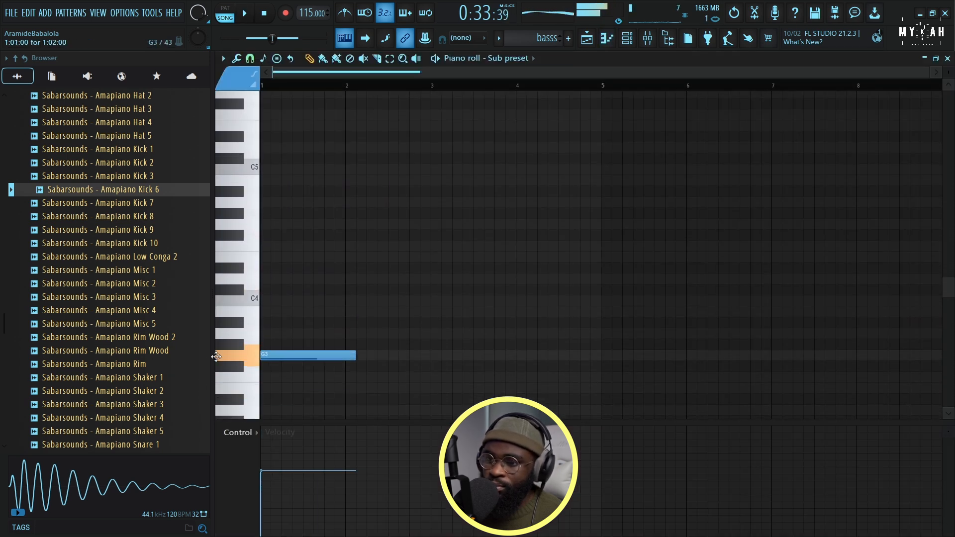
pyautogui.moveTo(355, 356); pyautogui.dragTo(424, 307)
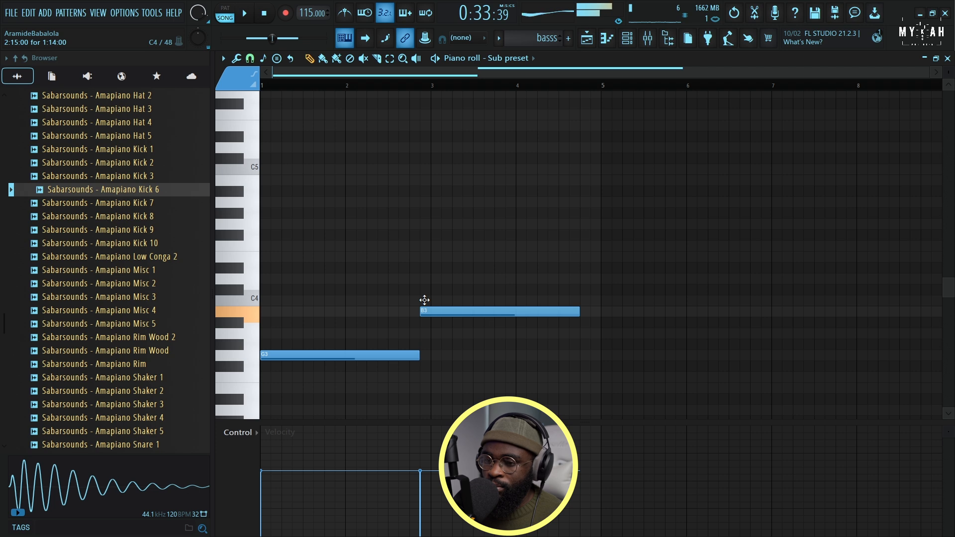
pyautogui.moveTo(579, 312); pyautogui.dragTo(503, 315)
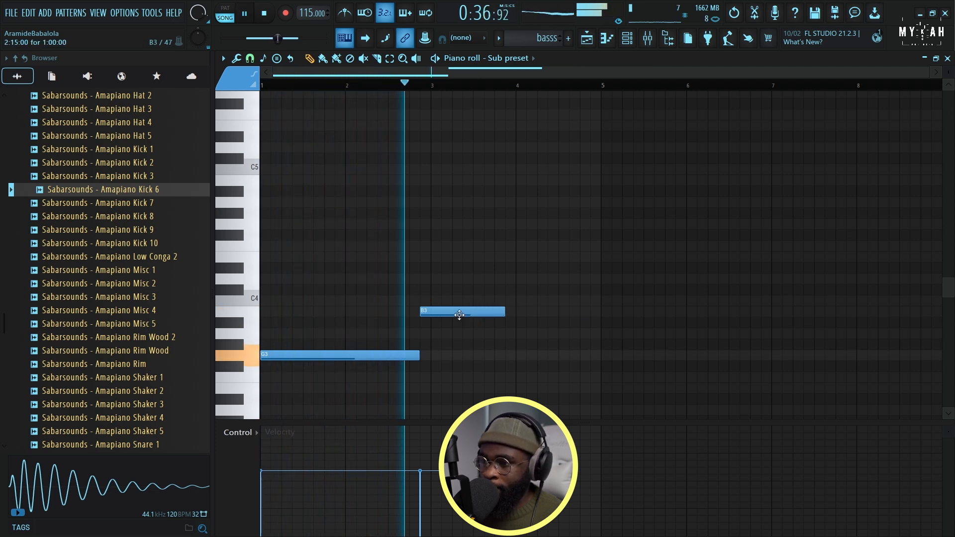
pyautogui.scroll(-1, 500, 347)
pyautogui.press('space')
pyautogui.click(501, 333)
pyautogui.moveTo(502, 343); pyautogui.dragTo(601, 333)
pyautogui.press('space')
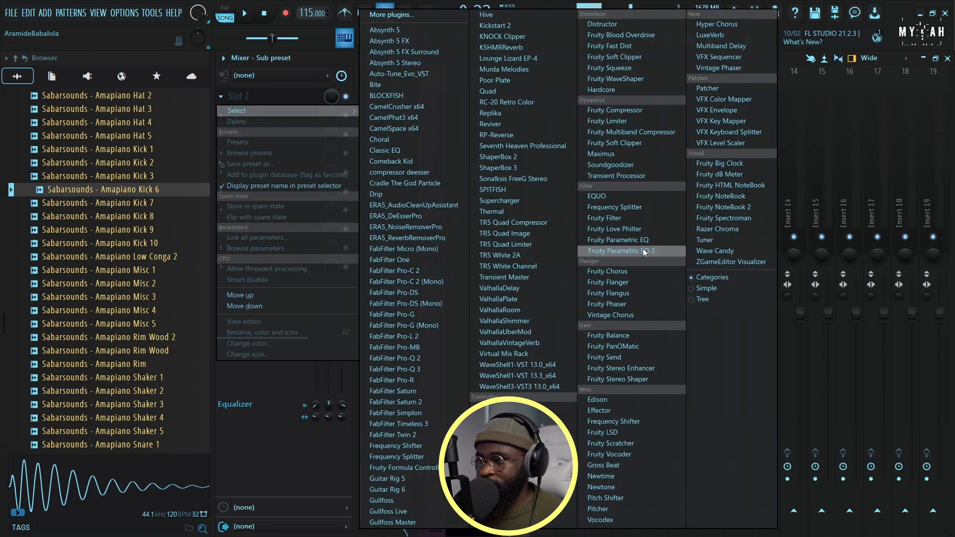
# Add Fruity Parametric EQ 2 to the bass's mixer track 4 and cut the highs with band 7 at about 500 Hz during playback
pyautogui.click(642, 250)
pyautogui.moveTo(517, 243); pyautogui.dragTo(401, 315)
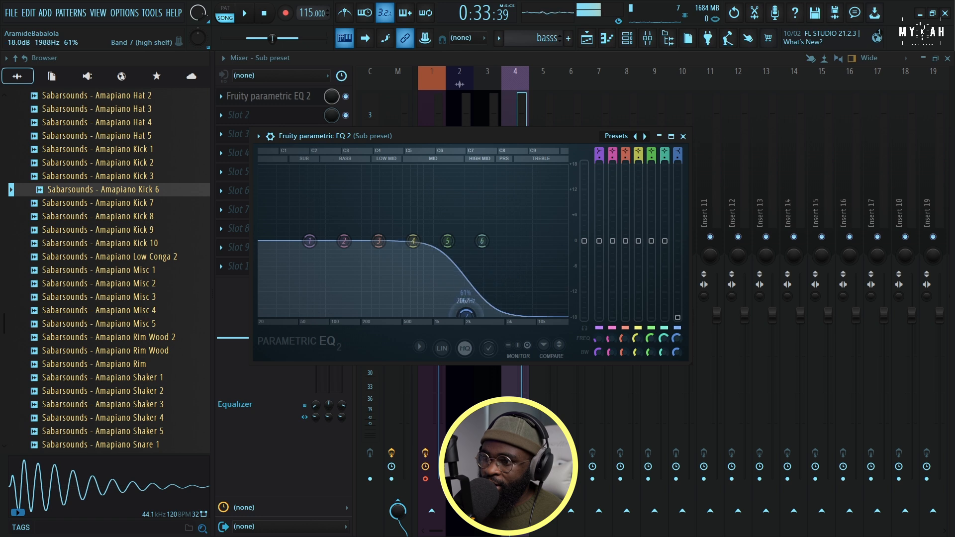
pyautogui.press('space')
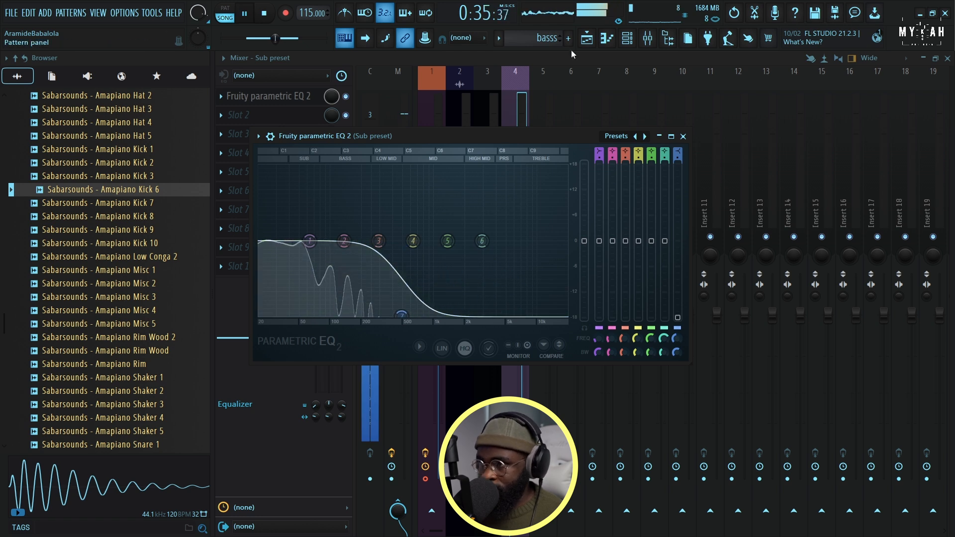
# Try the bassline's second note an octave lower at B2 during playback, and return it to B3
pyautogui.click(586, 42)
pyautogui.doubleClick(454, 164)
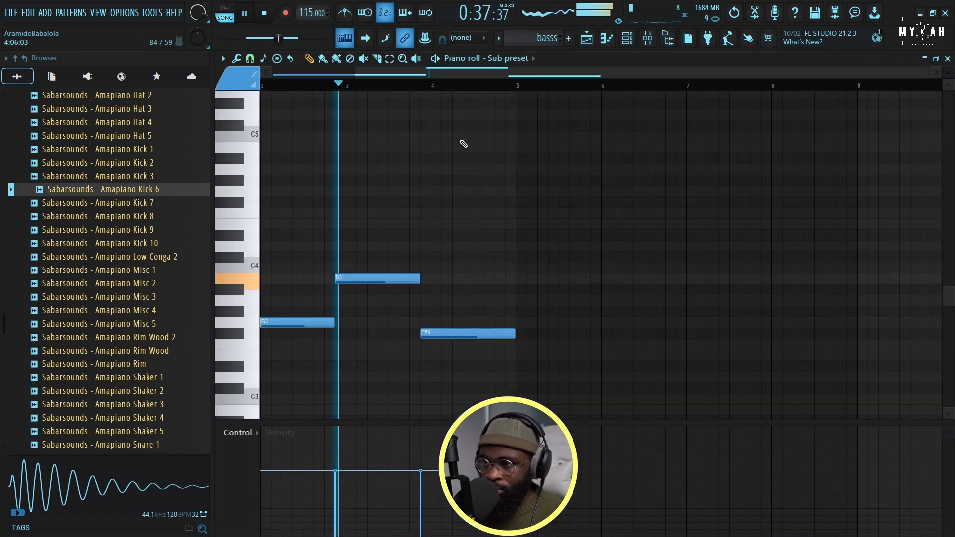
pyautogui.press('space')
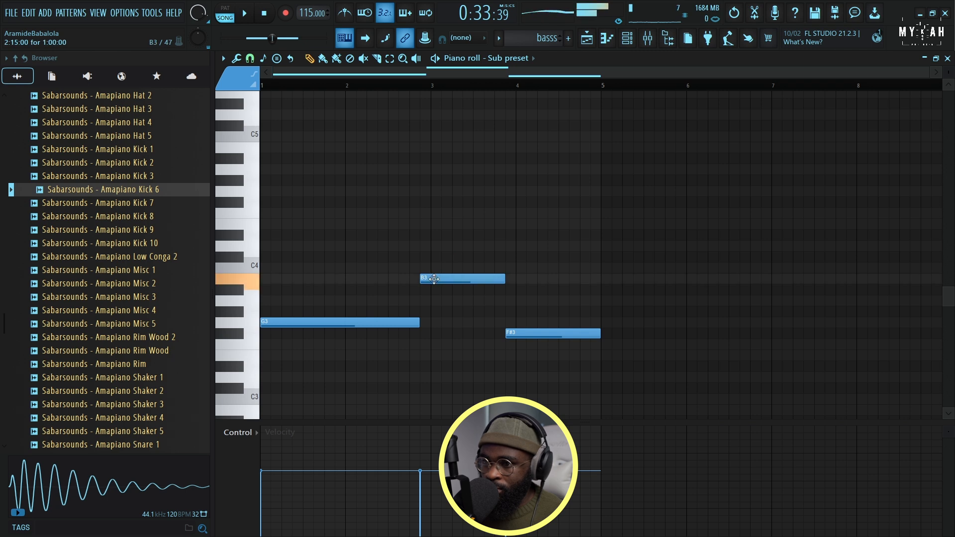
pyautogui.moveTo(435, 282); pyautogui.dragTo(435, 412)
pyautogui.press('space')
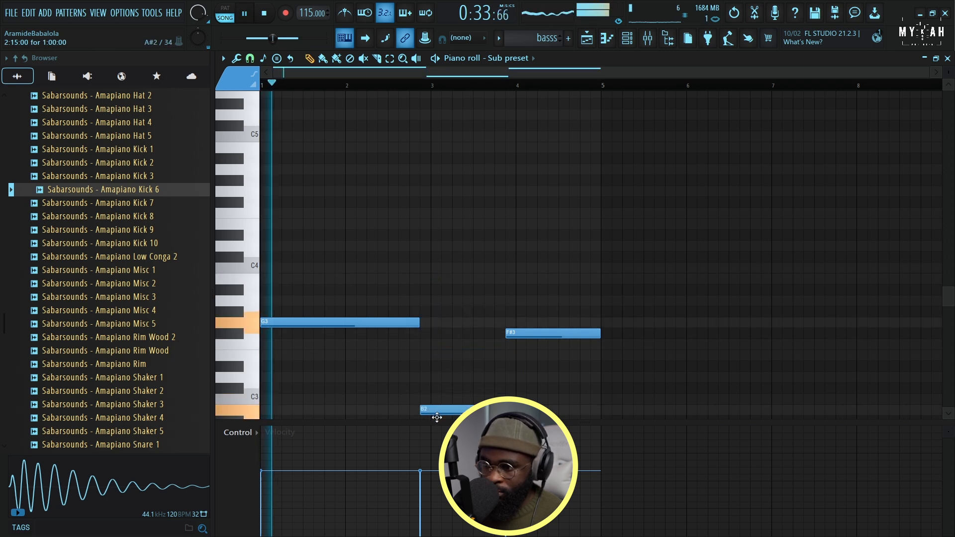
pyautogui.scroll(-3, 468, 370)
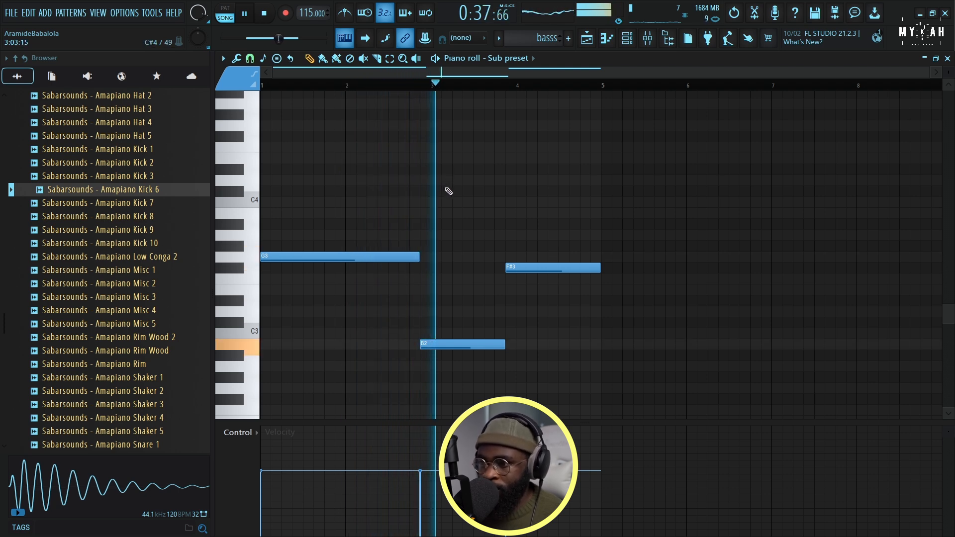
pyautogui.moveTo(452, 342); pyautogui.dragTo(428, 211)
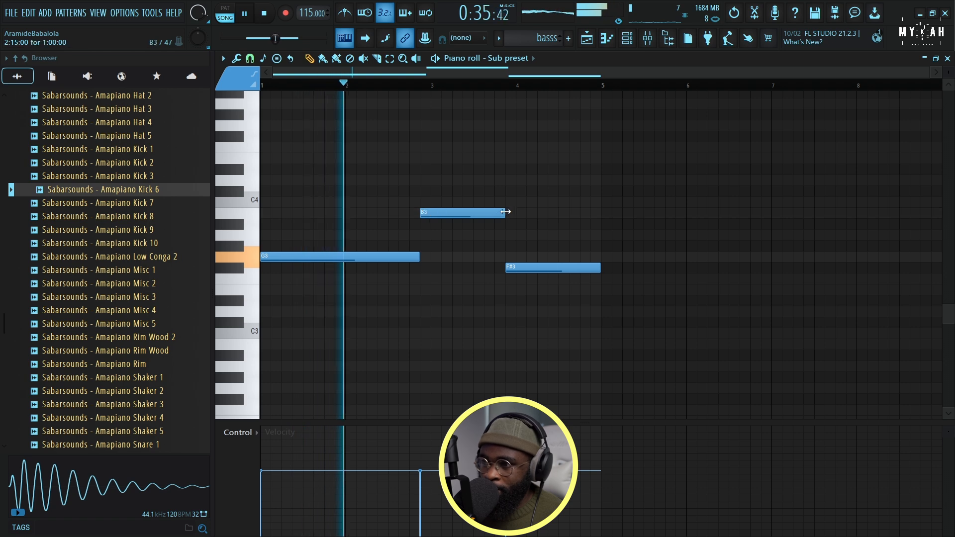
pyautogui.moveTo(441, 213)
pyautogui.mouseDown()
pyautogui.moveTo(442, 179)
pyautogui.moveTo(438, 204)
pyautogui.mouseUp()
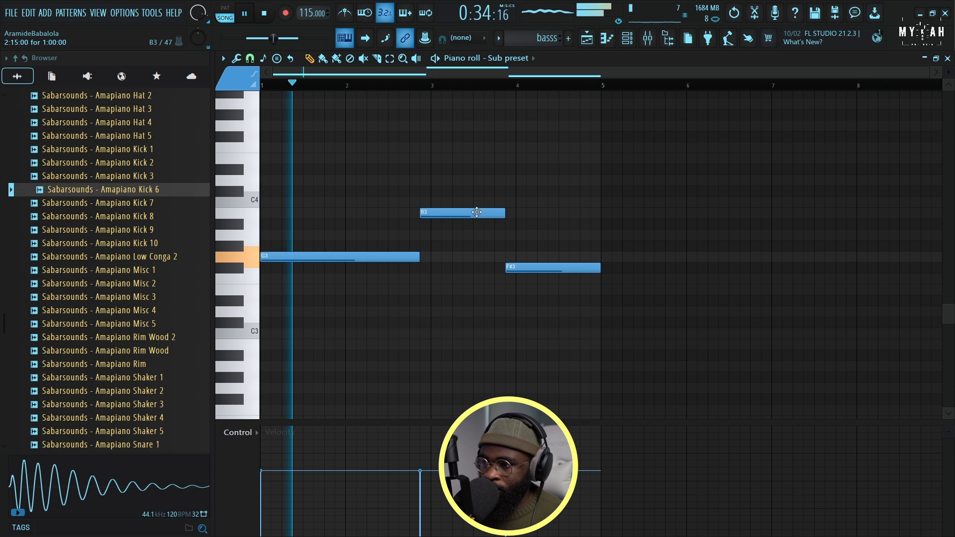
# Play the playlist arrangement with the bass clips and unmute Track 1
pyautogui.click(594, 39)
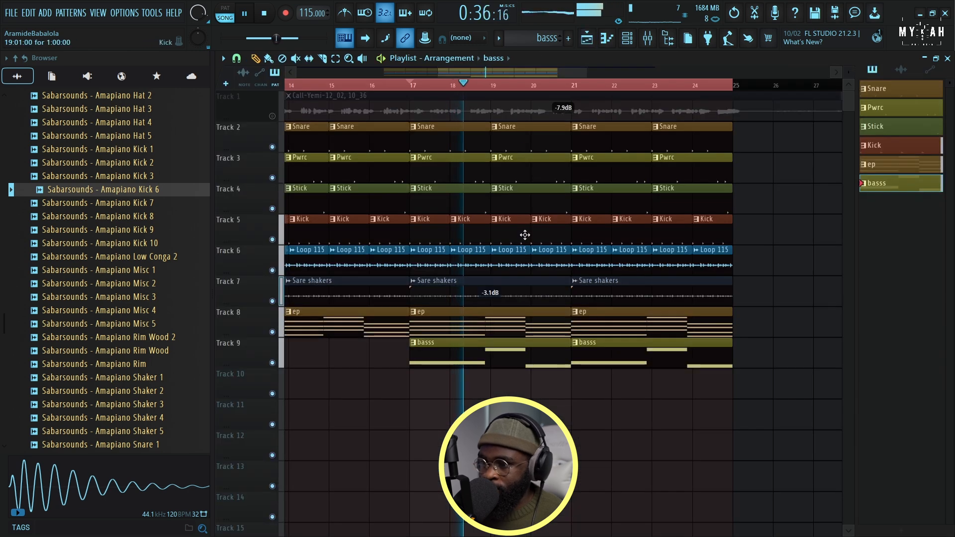
pyautogui.scroll(-3, 501, 88)
pyautogui.scroll(-1, 501, 88)
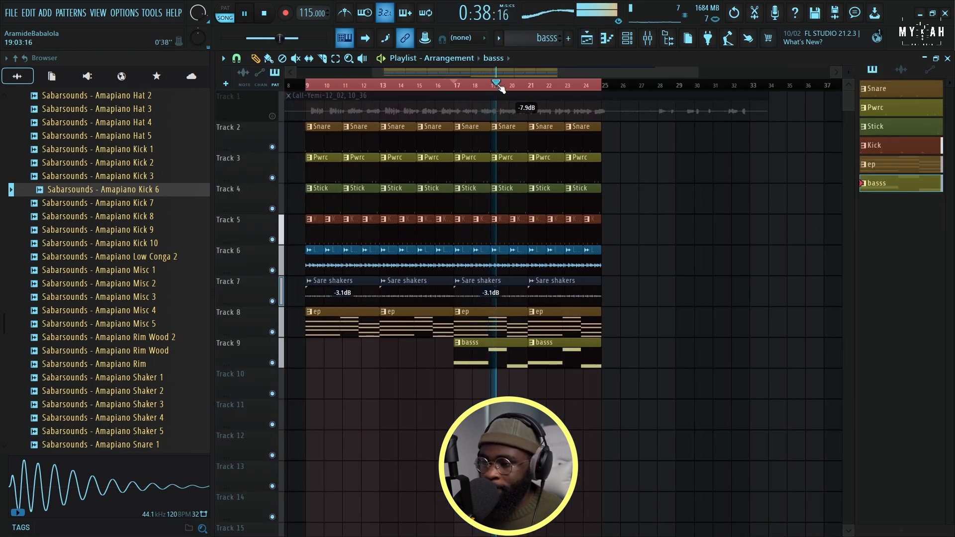
pyautogui.scroll(2, 307, 90)
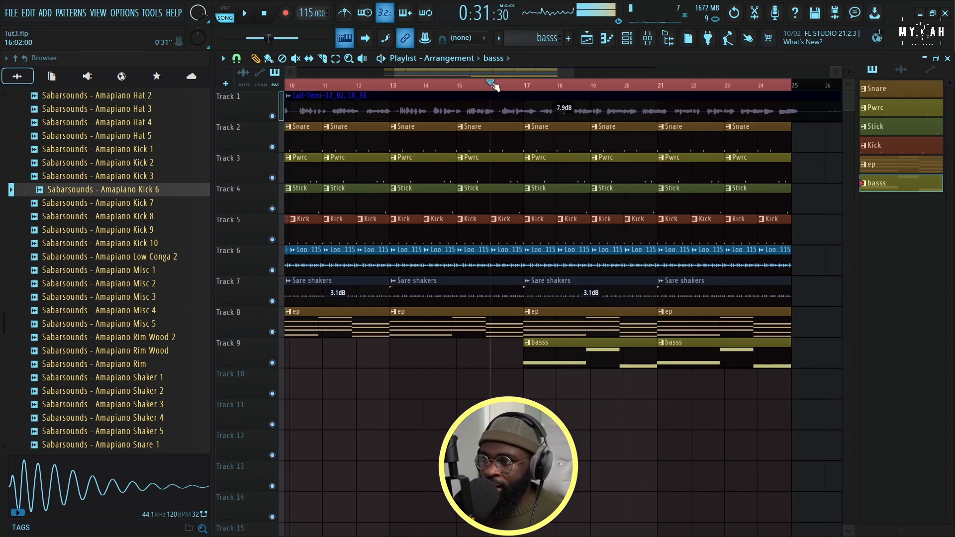
# Preview the _112 fill sample, place it on Track 10 at bar 16, and play the arrangement
pyautogui.scroll(15, 106, 374)
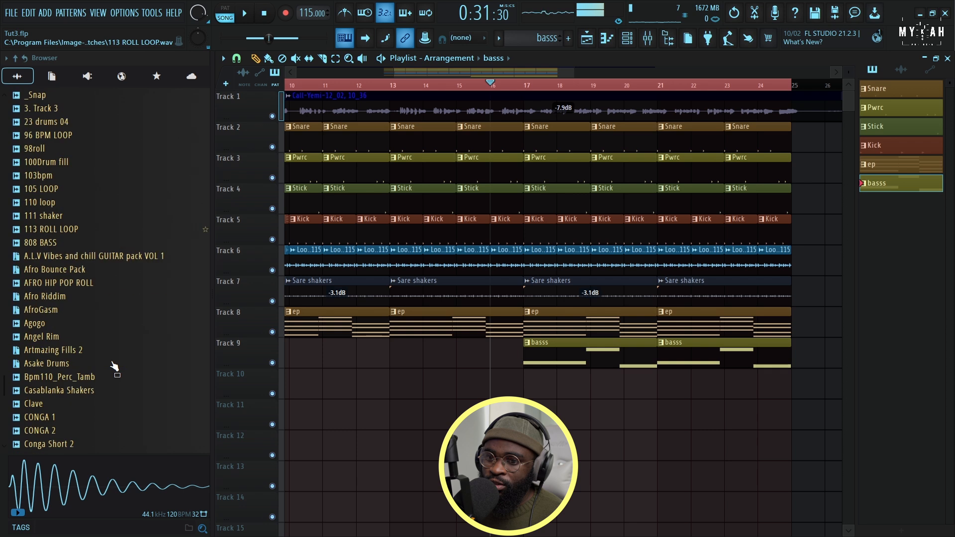
pyautogui.scroll(6, 71, 270)
pyautogui.click(51, 171)
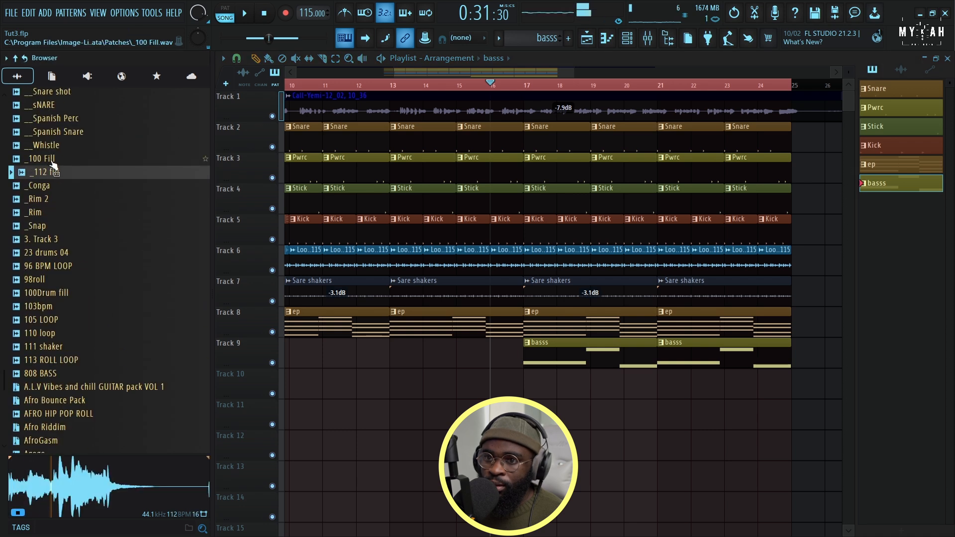
pyautogui.moveTo(52, 171); pyautogui.dragTo(497, 386)
pyautogui.scroll(3, 497, 386)
pyautogui.press('space')
# Slice the _112 fill clip at bar 17 and delete its second half
pyautogui.moveTo(606, 397); pyautogui.dragTo(606, 397)
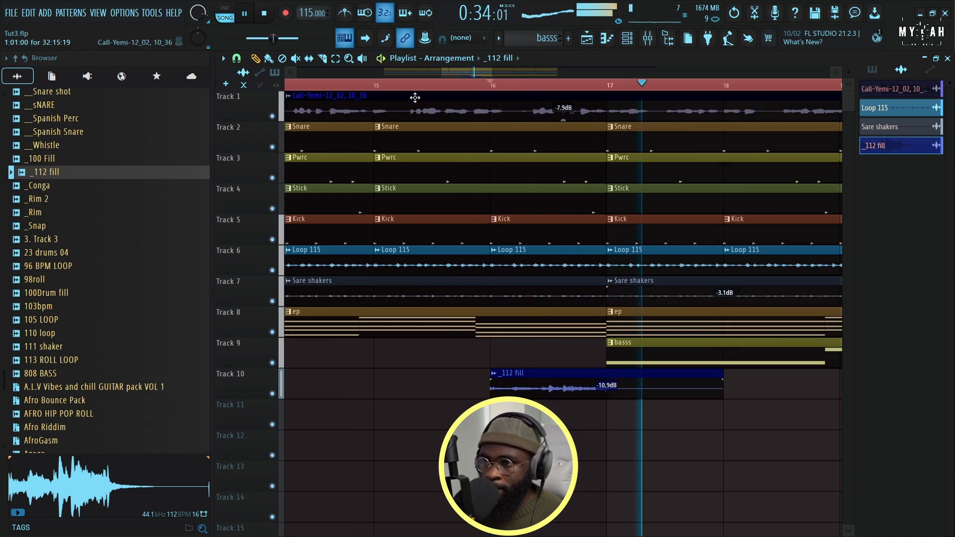
pyautogui.moveTo(614, 376); pyautogui.dragTo(619, 408)
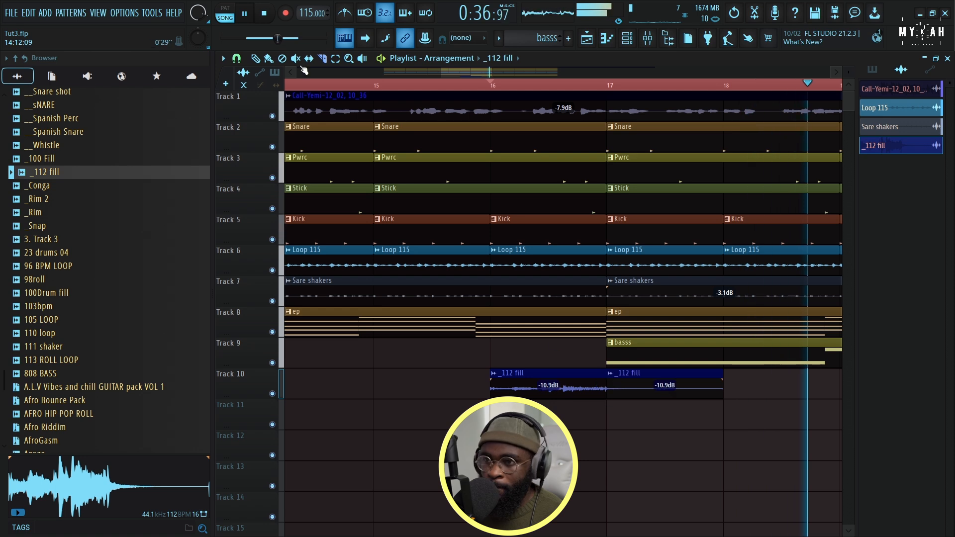
pyautogui.rightClick(659, 388)
# Play the arrangement from about bar 15 to check the drum fill leading into the bass section
pyautogui.press('space')
pyautogui.click(374, 86)
pyautogui.press('space')
pyautogui.scroll(-8, 374, 87)
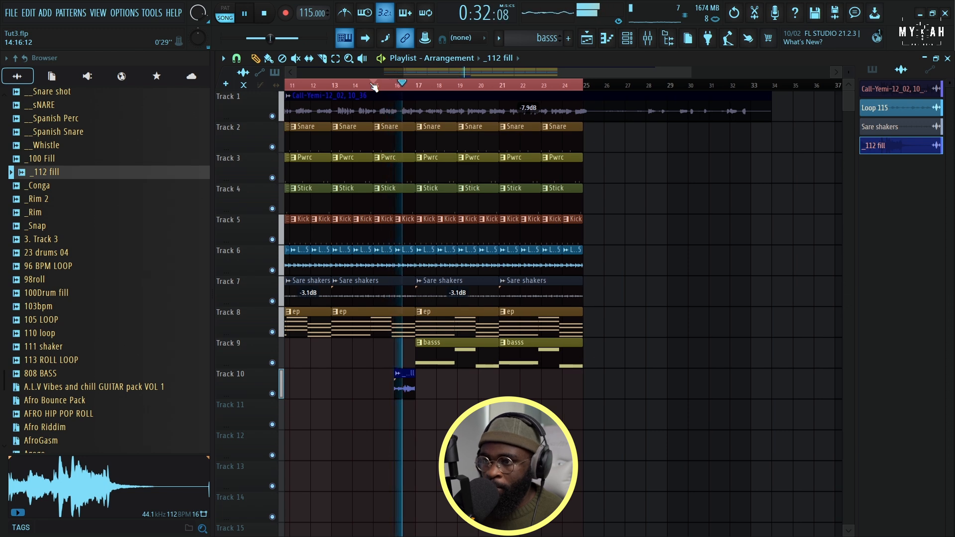
pyautogui.scroll(8, 374, 86)
pyautogui.scroll(-4, 374, 86)
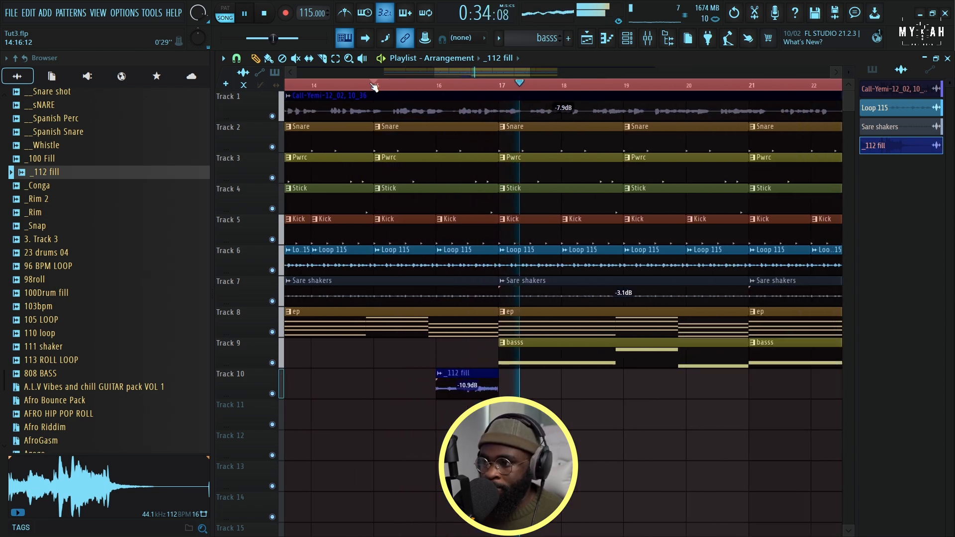
pyautogui.scroll(-6, 516, 93)
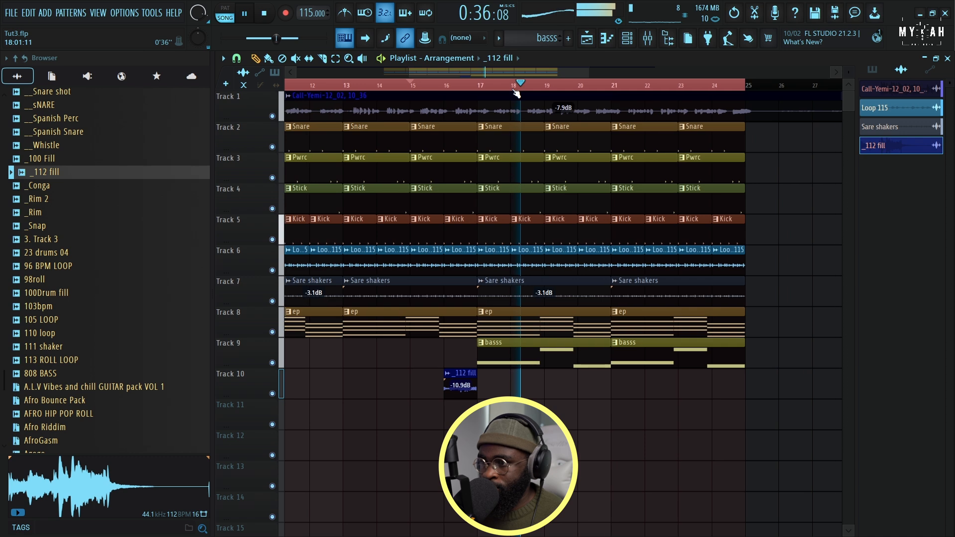
# Add an Analog Lab 4 channel with a pattern named Analog, and copy the Lounge Lizard EP-4 notes from the ep pattern
pyautogui.click(626, 39)
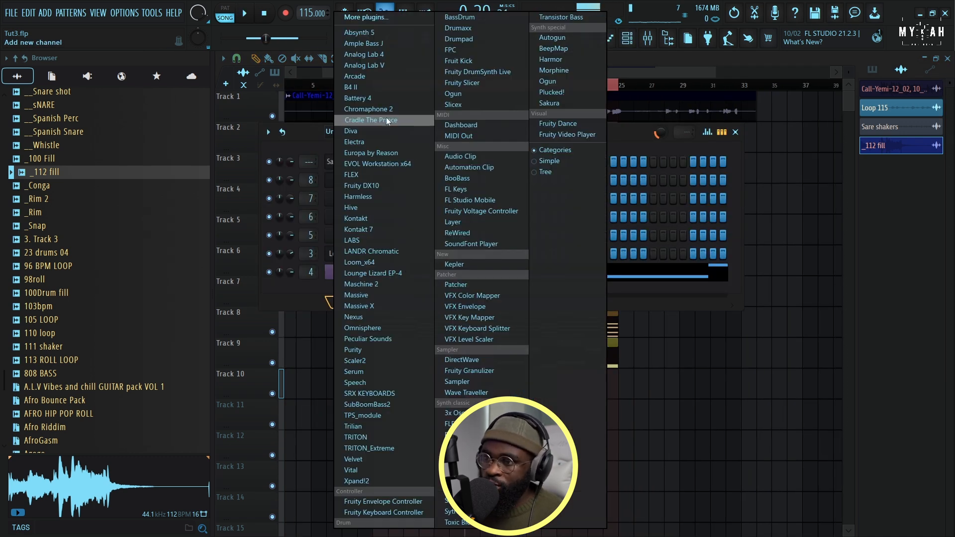
pyautogui.click(387, 54)
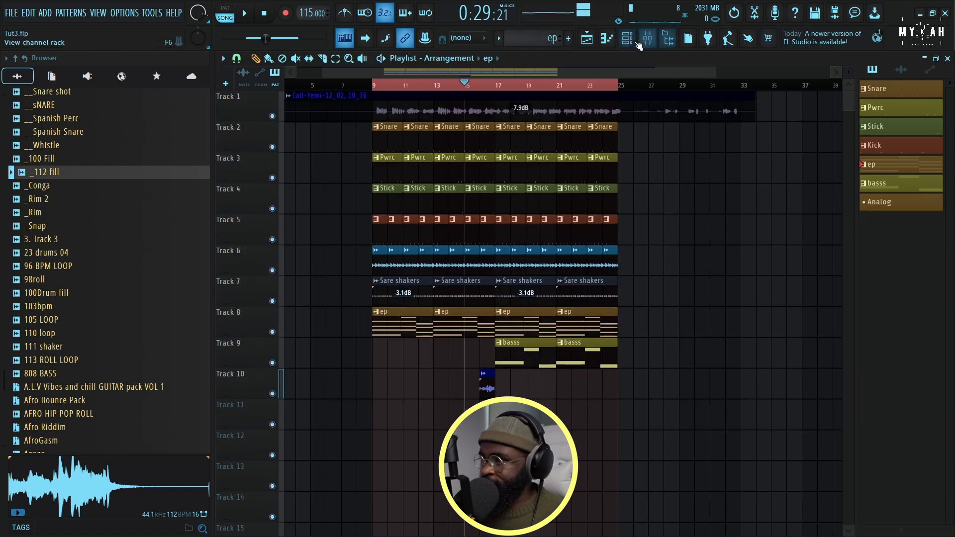
pyautogui.click(629, 39)
pyautogui.rightClick(381, 259)
pyautogui.click(522, 262)
# Paste the copied chords onto Analog Lab 4 in the Analog pattern and play it in pattern mode
pyautogui.click(499, 38)
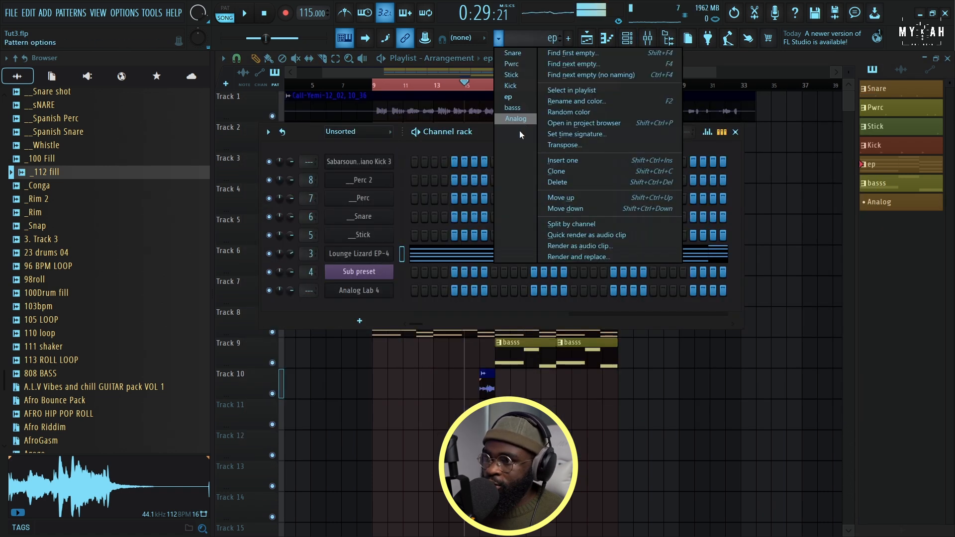
pyautogui.click(518, 119)
pyautogui.rightClick(377, 294)
pyautogui.click(520, 310)
pyautogui.click(234, 16)
pyautogui.press('space')
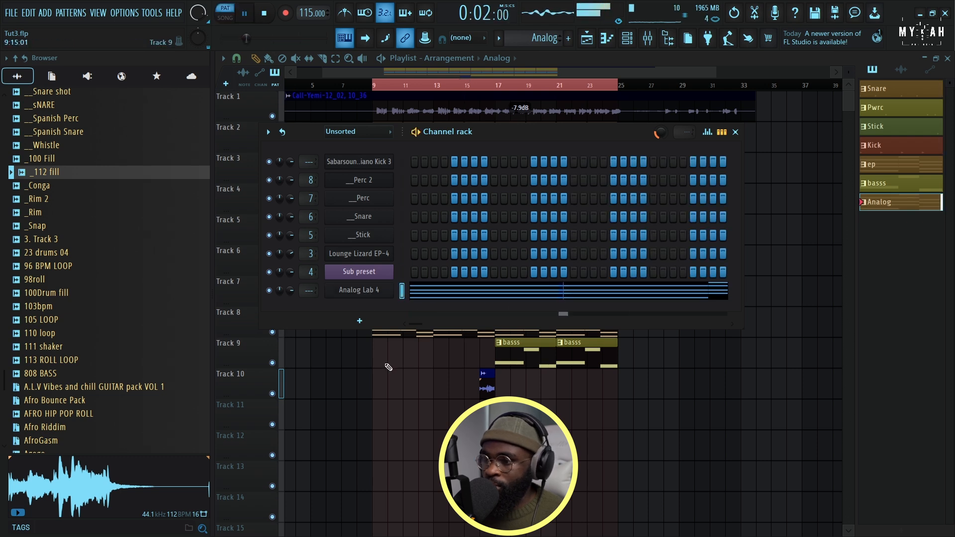
# Place the Analog pattern on Track 11 at bar 9, solo that track, and move the playback position to bar 9
pyautogui.click(379, 422)
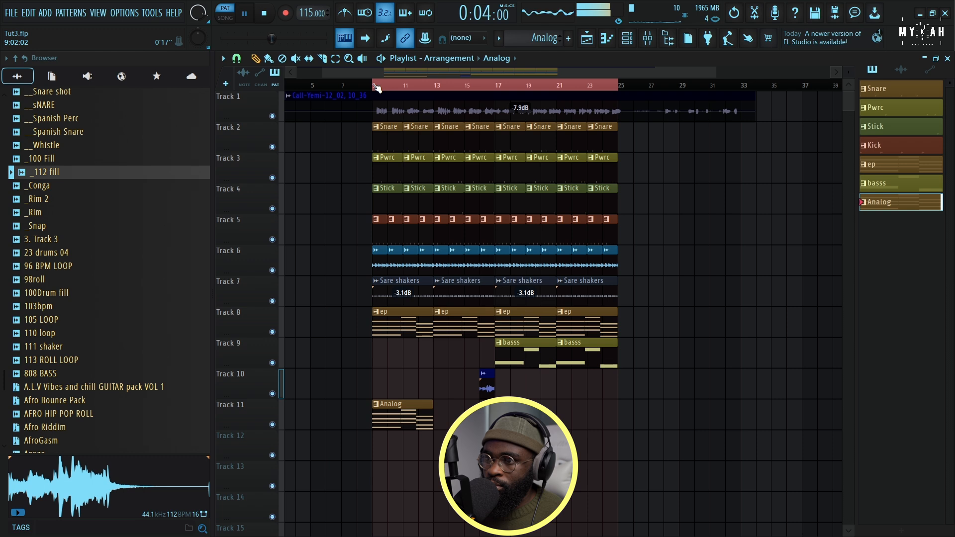
pyautogui.scroll(4, 376, 88)
pyautogui.rightClick(273, 426)
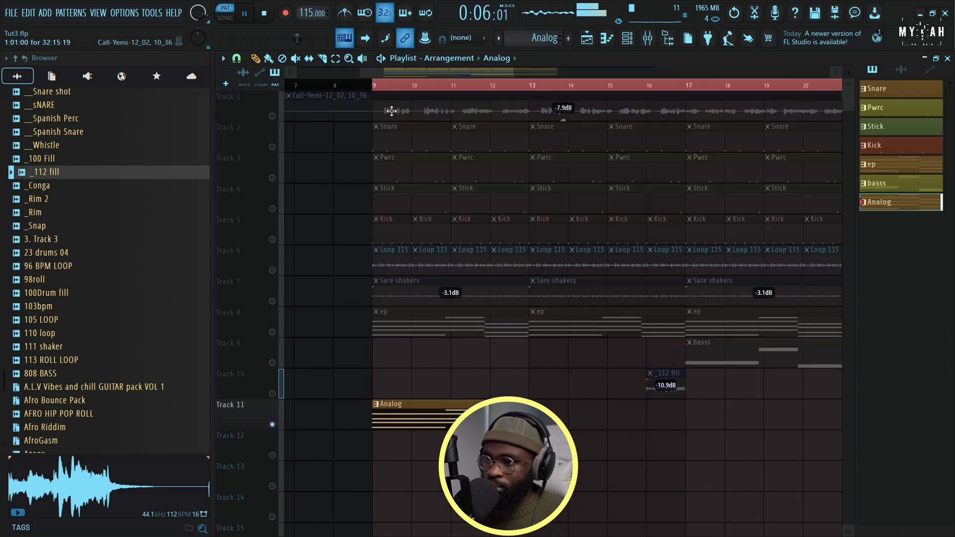
pyautogui.click(376, 87)
pyautogui.press('space')
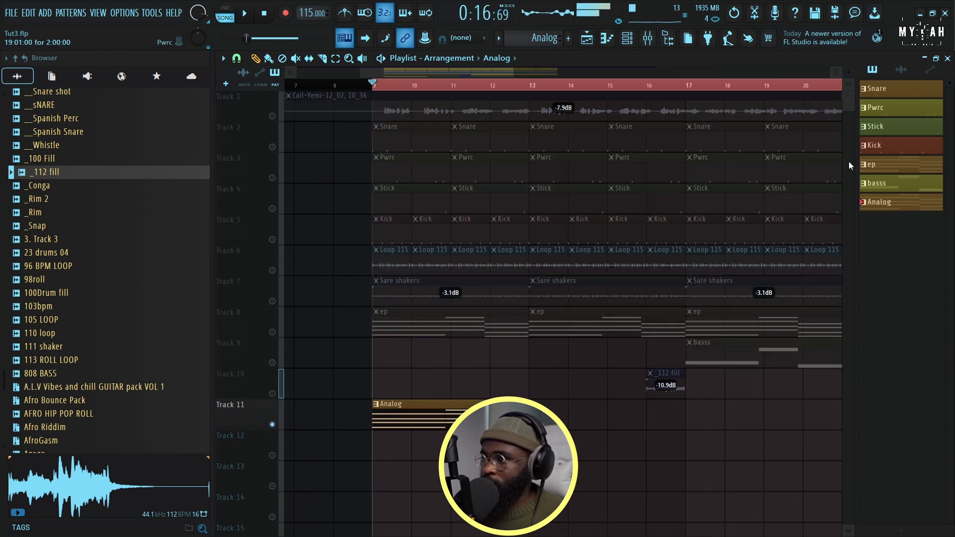
# Render the Analog pattern as WAV audio and replace it with the resulting audio clip
pyautogui.rightClick(891, 209)
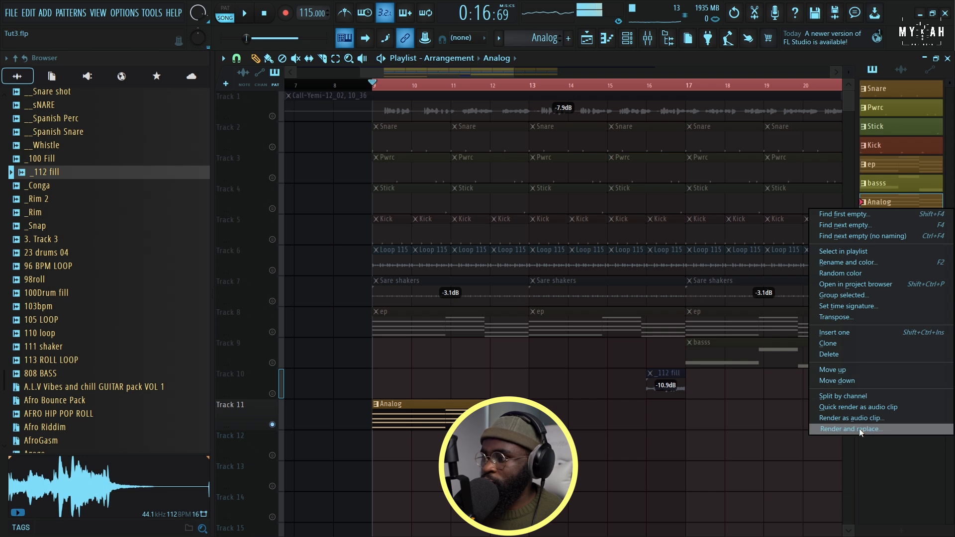
pyautogui.click(858, 428)
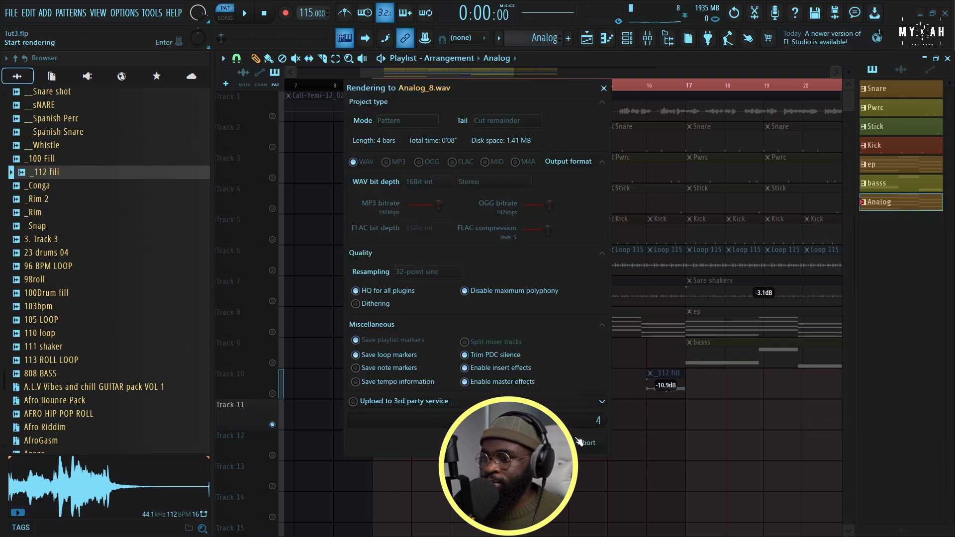
pyautogui.click(580, 442)
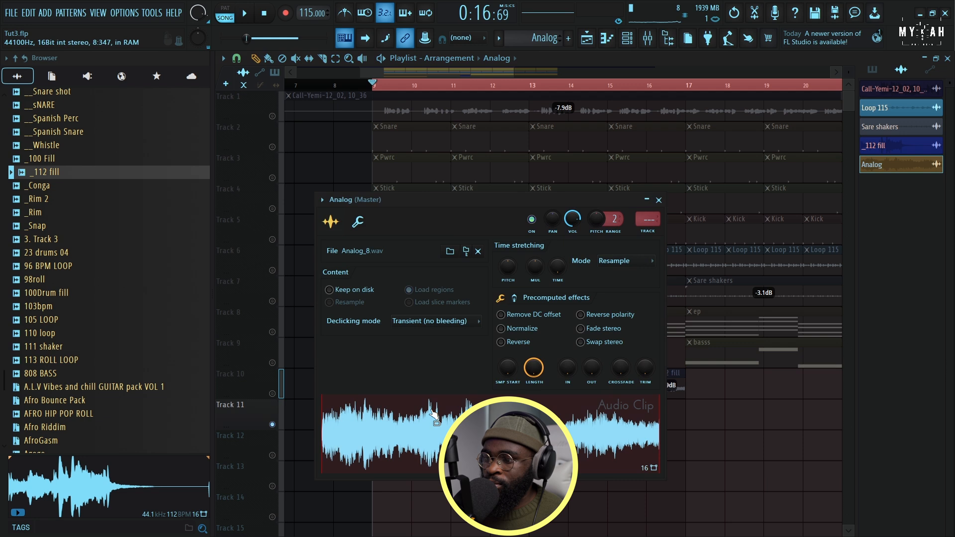
# Try pitching the Analog audio clip down by 1200 cents and play it
pyautogui.moveTo(506, 267); pyautogui.dragTo(506, 253)
pyautogui.press('space')
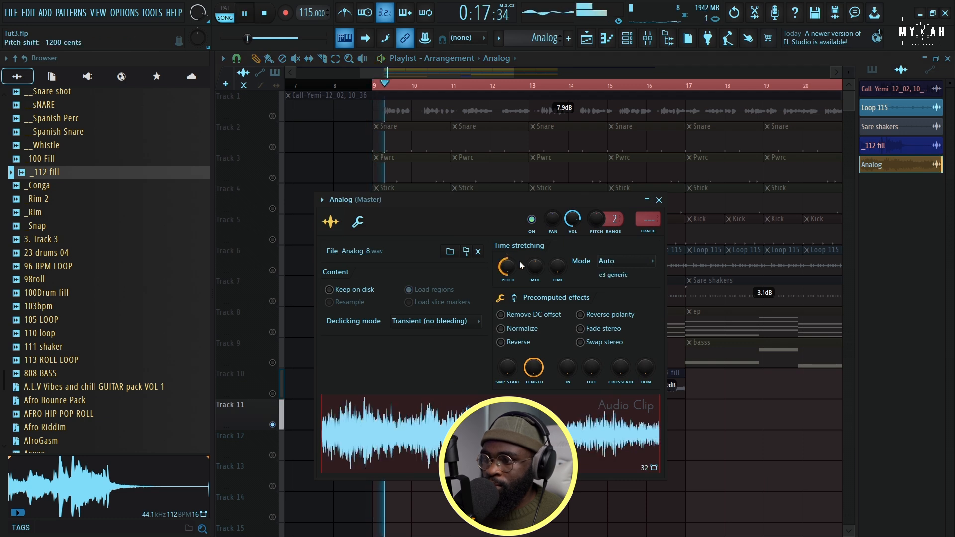
pyautogui.rightClick(507, 268)
pyautogui.click(522, 271)
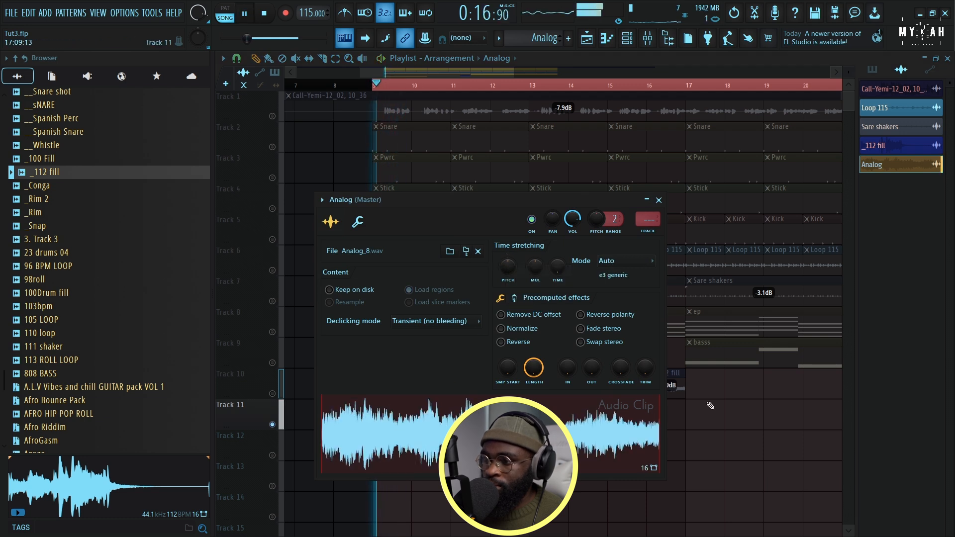
pyautogui.press('Escape')
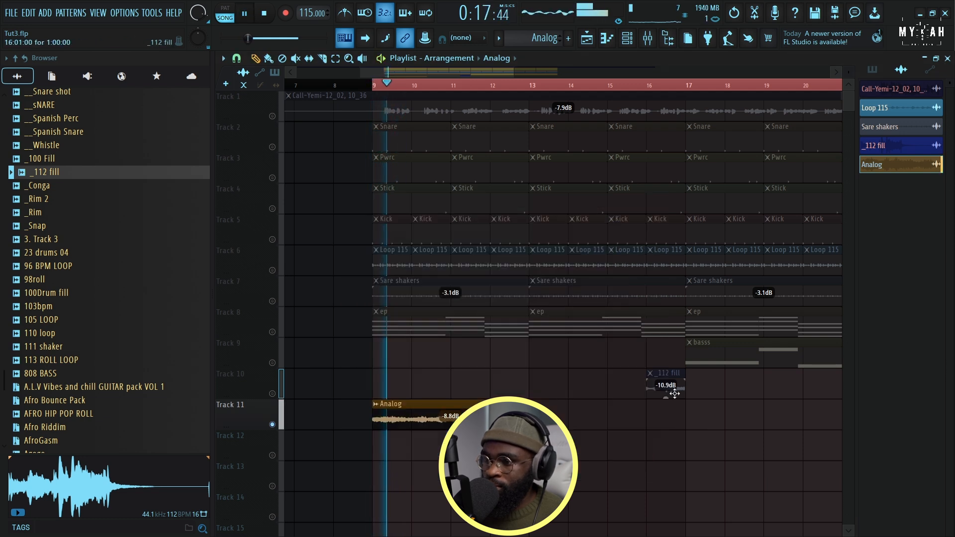
# Edit the Analog clip on Track 11 in Edison and set its sample rate to 1000 Hz
pyautogui.scroll(-1, 383, 380)
pyautogui.click(379, 377)
pyautogui.moveTo(393, 375)
pyautogui.click(475, 387)
pyautogui.click(279, 231)
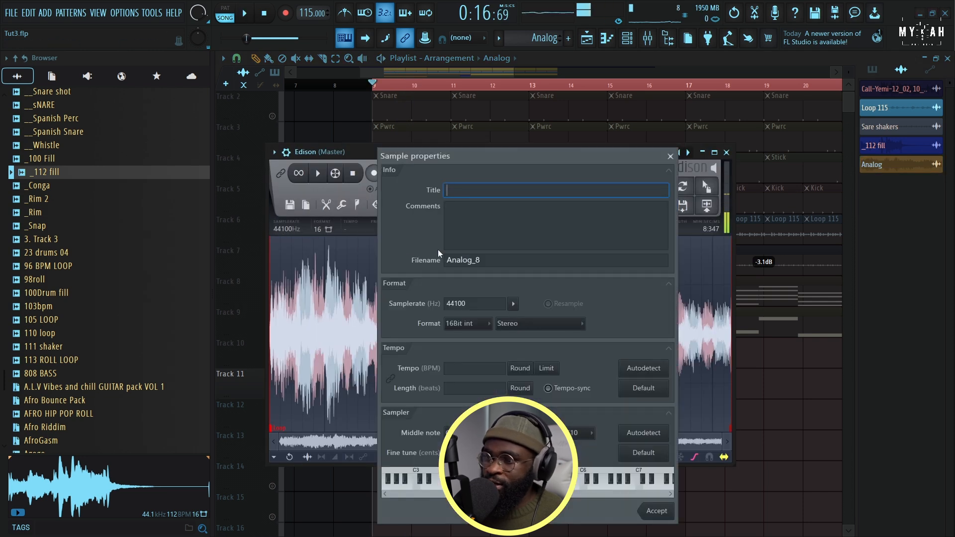
pyautogui.click(483, 301)
pyautogui.write('1000')
pyautogui.click(646, 511)
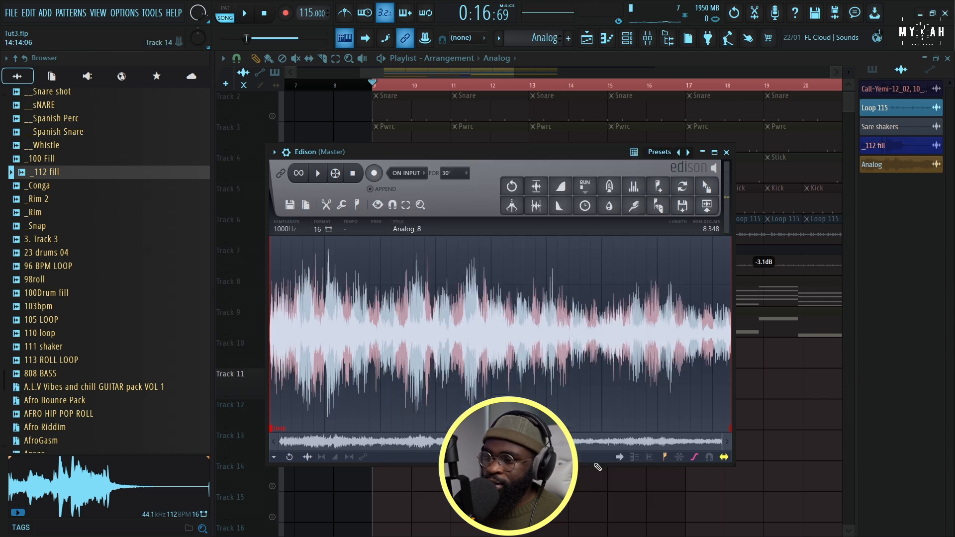
# Place the resampled Edison audio on Track 12 at bar 9, play it soloed, and lower its clip volume to -11.1 dB
pyautogui.moveTo(706, 188); pyautogui.dragTo(393, 420)
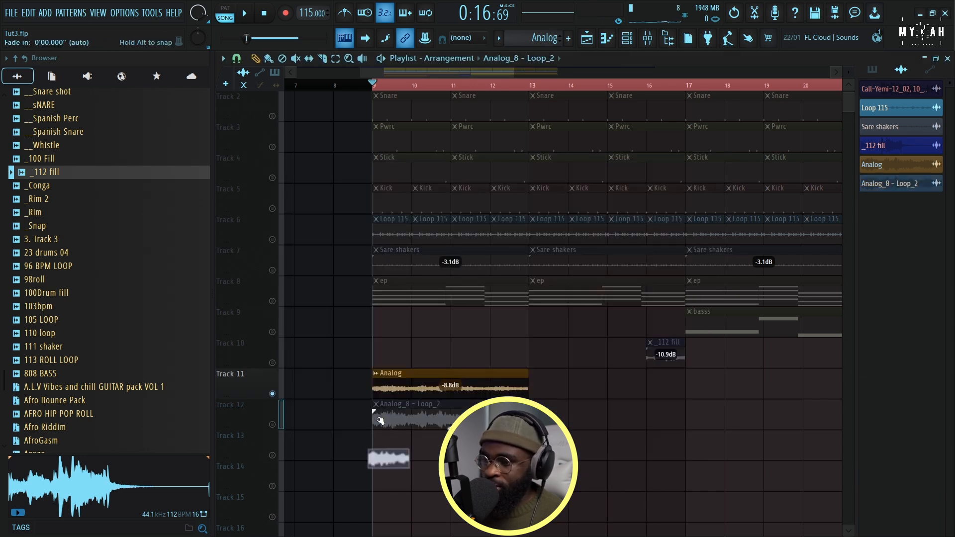
pyautogui.press('space')
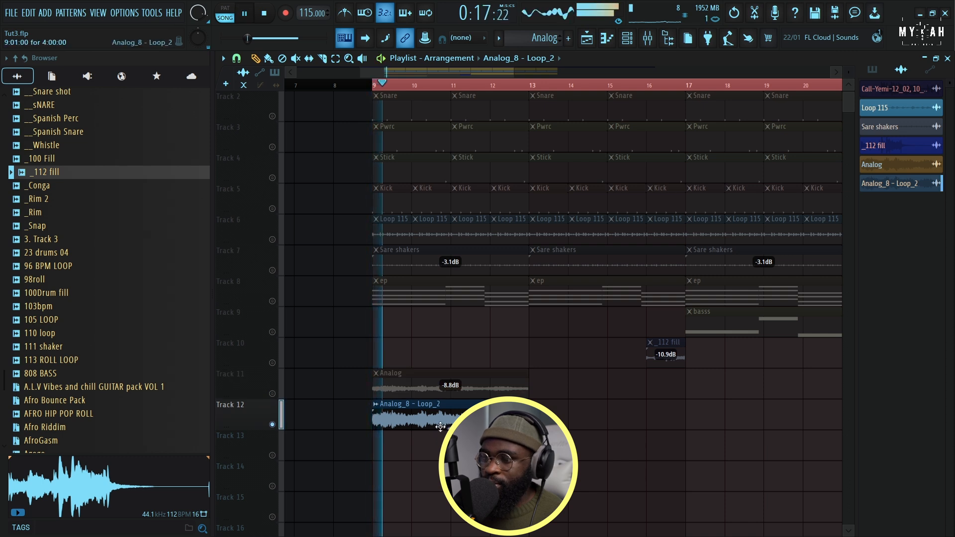
pyautogui.moveTo(450, 416); pyautogui.dragTo(449, 433)
pyautogui.press('space')
# Unmute and play the ep track, delete the original Analog clip from Track 11, and move the resampled clip there at bar 9
pyautogui.click(273, 301)
pyautogui.press('space')
pyautogui.rightClick(417, 383)
pyautogui.moveTo(424, 418); pyautogui.dragTo(425, 387)
pyautogui.press('space')
# Route the Analog_8 - Loop_2 clip to mixer track 9, load Kickstart 2 in its first effect slot, and play it
pyautogui.doubleClick(424, 387)
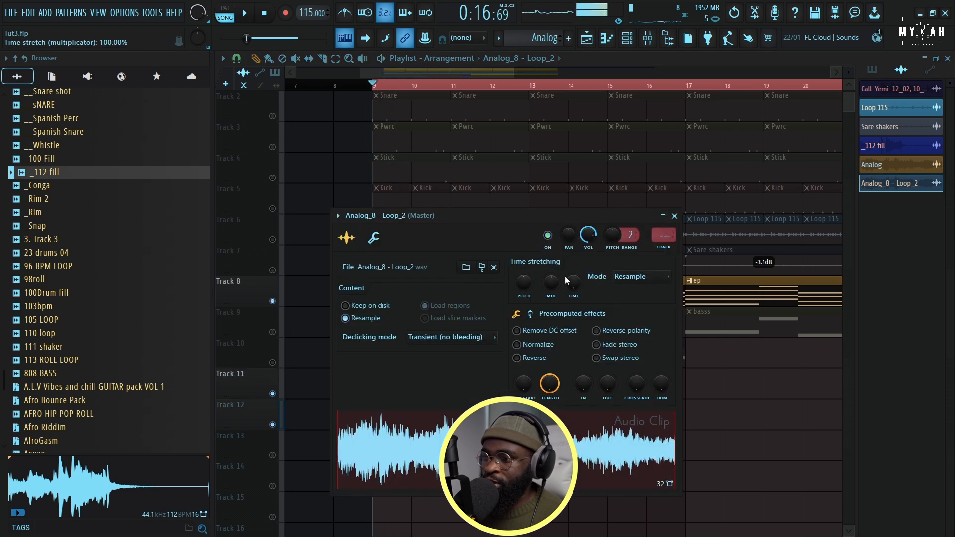
pyautogui.hotkey('ctrl', 'l')
pyautogui.click(273, 96)
pyautogui.moveTo(293, 111)
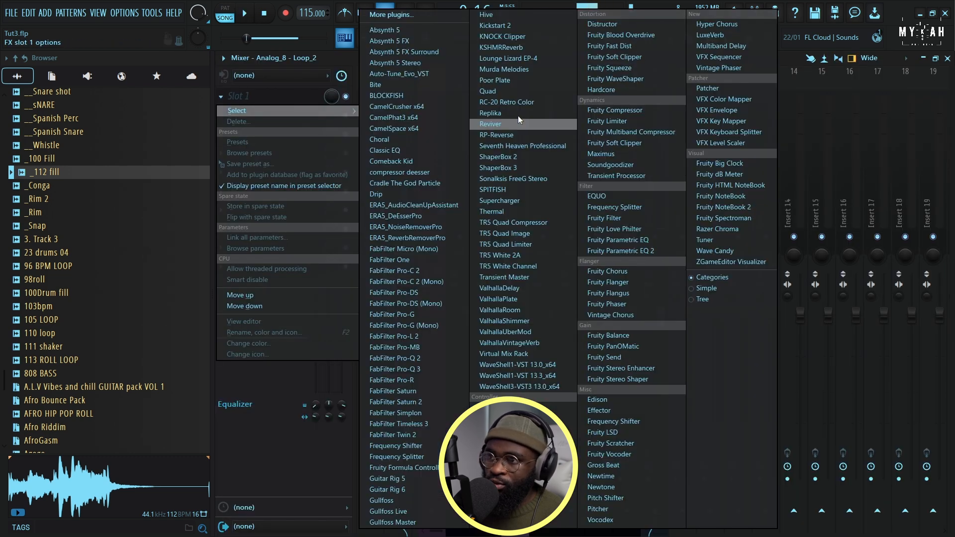
pyautogui.click(497, 26)
pyautogui.press('space')
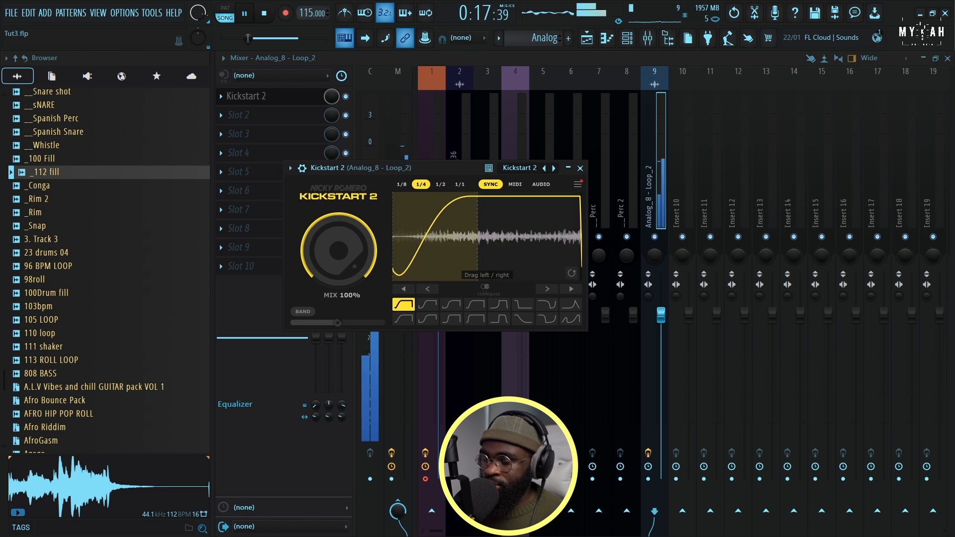
# Repeat the Analog_8 - Loop_2 clip on Track 11 at bar 13 and unmute the drum, loop and shaker tracks while playing
pyautogui.click(586, 38)
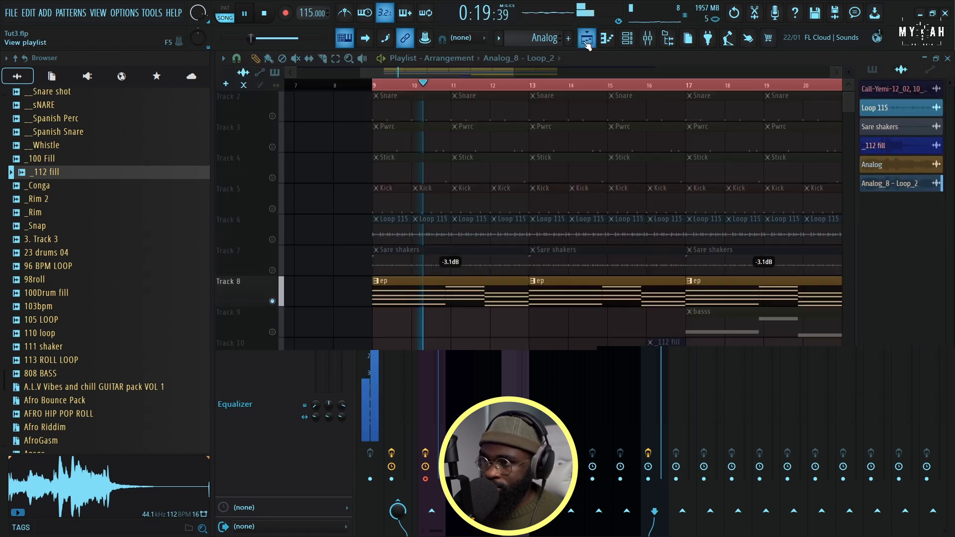
pyautogui.click(534, 383)
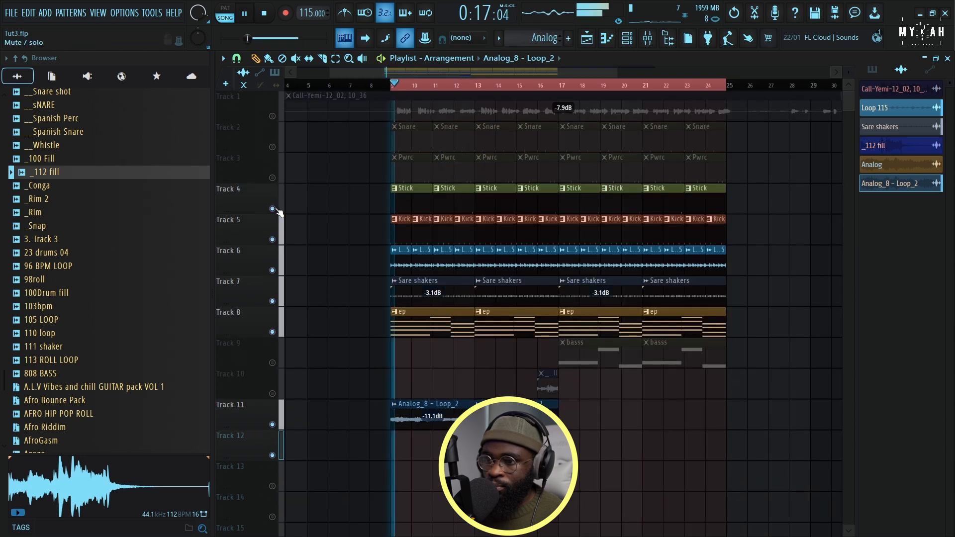
pyautogui.click(272, 147)
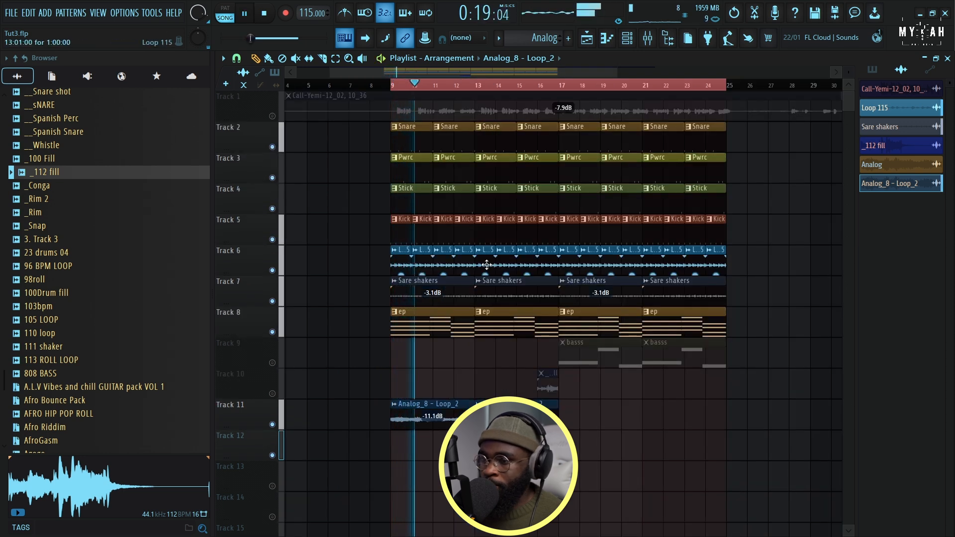
pyautogui.scroll(5, 438, 93)
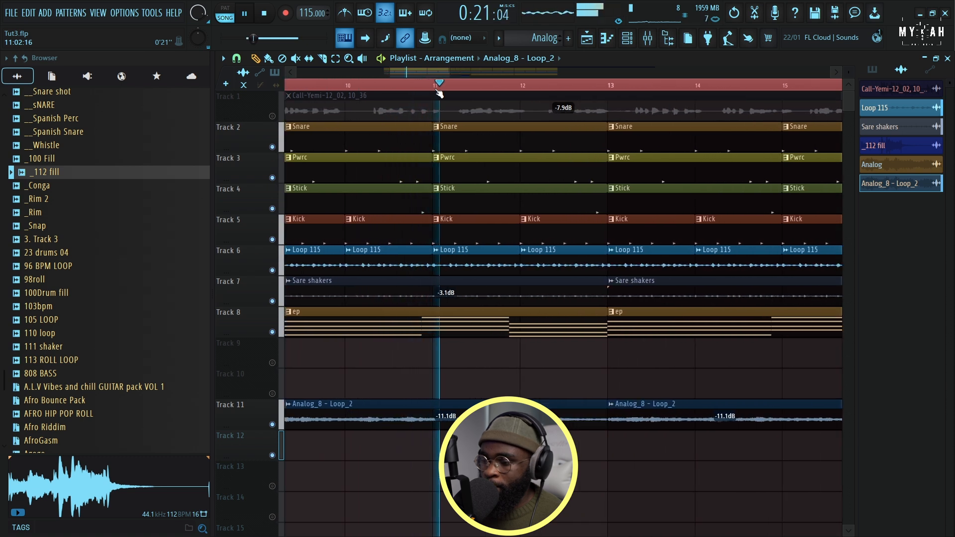
pyautogui.scroll(-5, 438, 94)
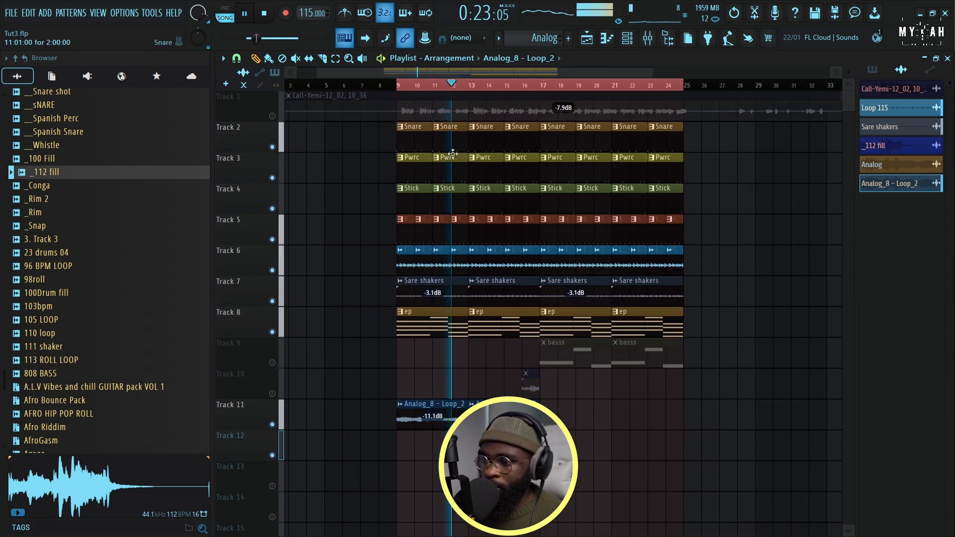
# Unmute the fill and bass tracks, and repeat the Analog_8 - Loop_2 clip on Track 11 at bars 17 and 21
pyautogui.click(273, 393)
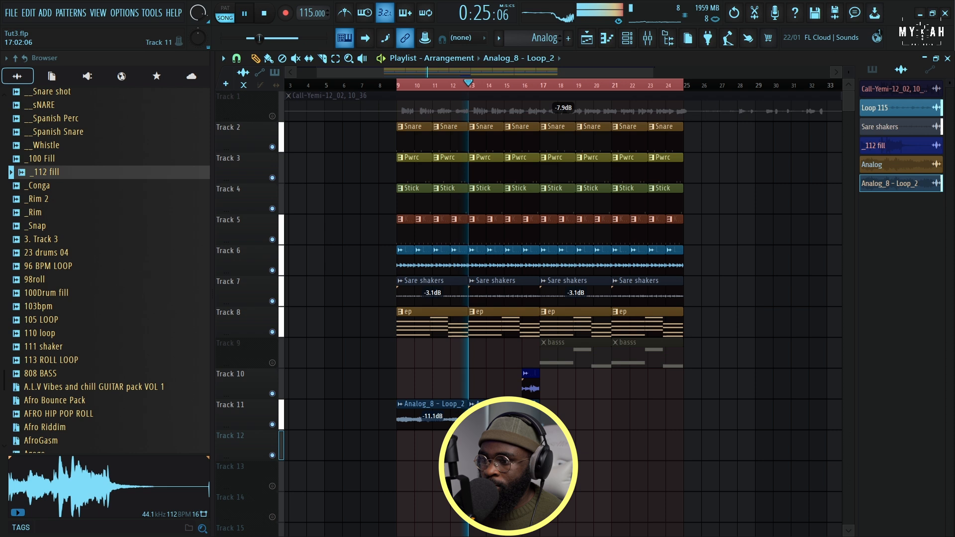
pyautogui.click(547, 413)
pyautogui.click(617, 414)
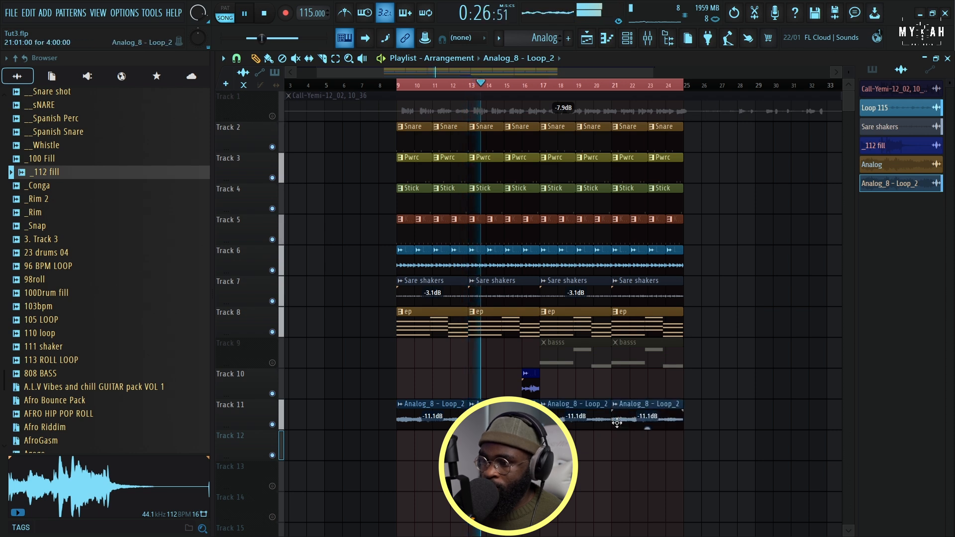
pyautogui.click(273, 363)
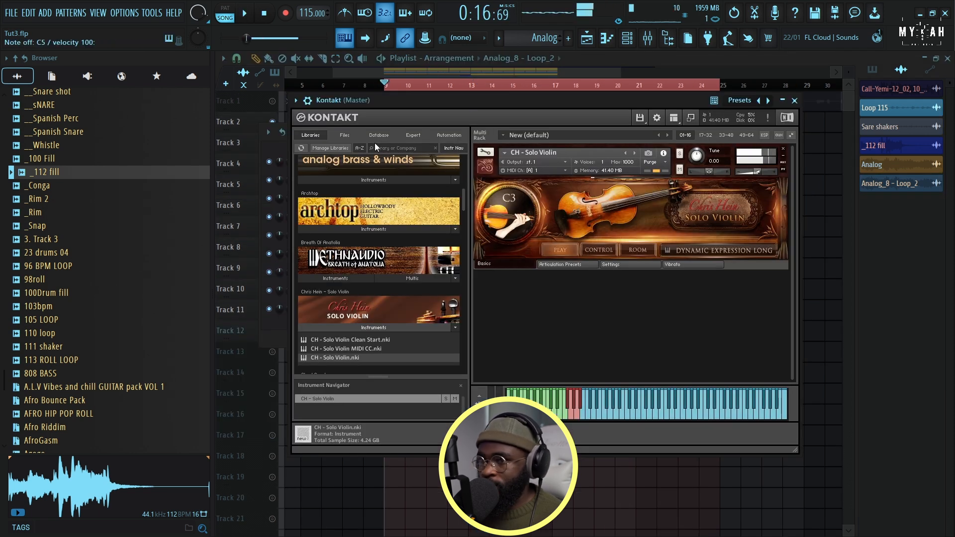
# Route the Kontakt violin to mixer track 10, load the VOCAL SAMPLE PRESET mixer state, and reset the track's fader to its default level
pyautogui.click(308, 100)
pyautogui.hotkey('ctrl', 'l')
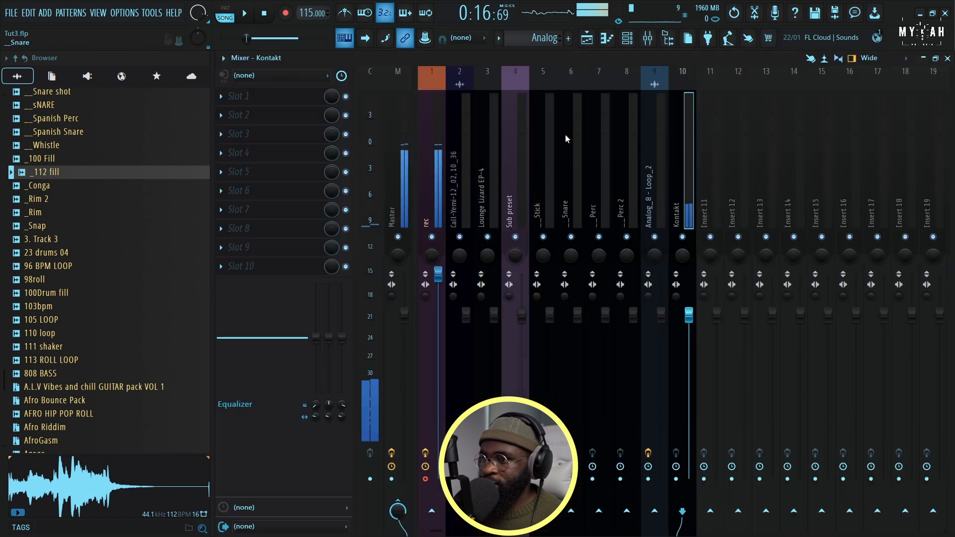
pyautogui.click(223, 58)
pyautogui.moveTo(255, 204)
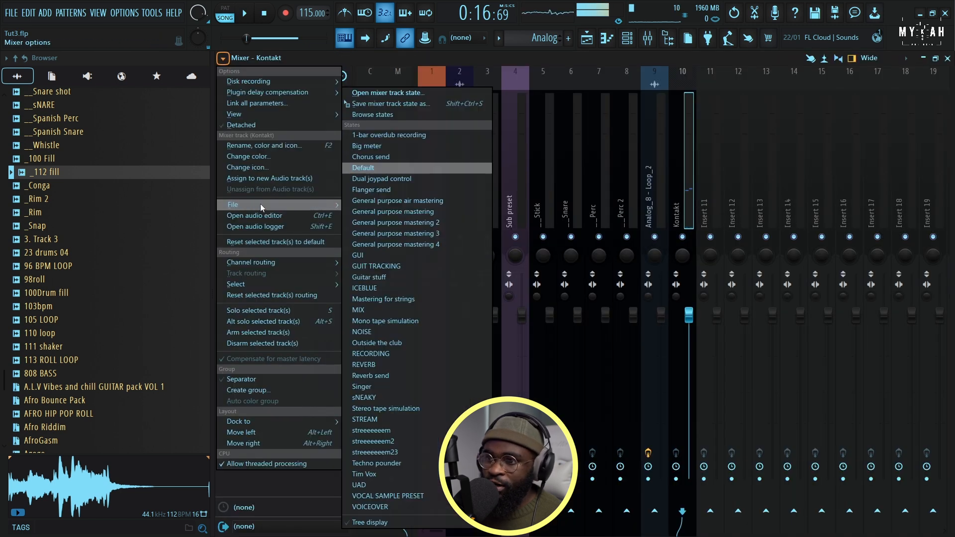
pyautogui.click(389, 496)
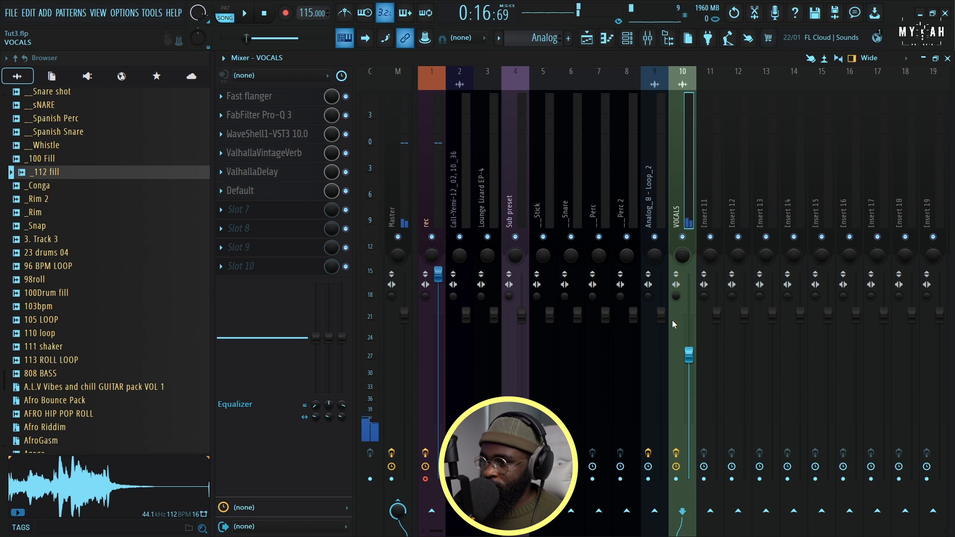
pyautogui.rightClick(688, 354)
pyautogui.click(704, 348)
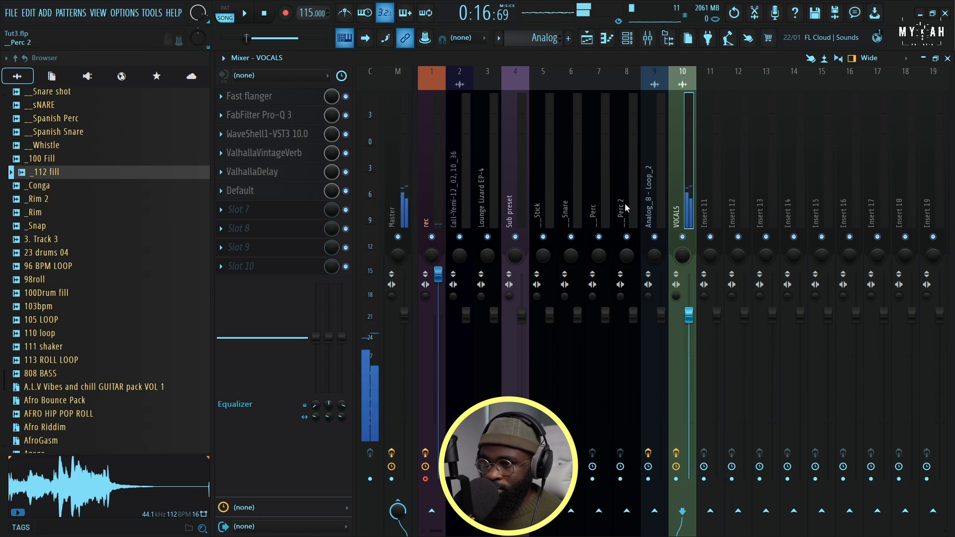
# Play the arrangement while examining the Kontakt channel's instrument view and miscellaneous channel settings
pyautogui.click(627, 38)
pyautogui.press('space')
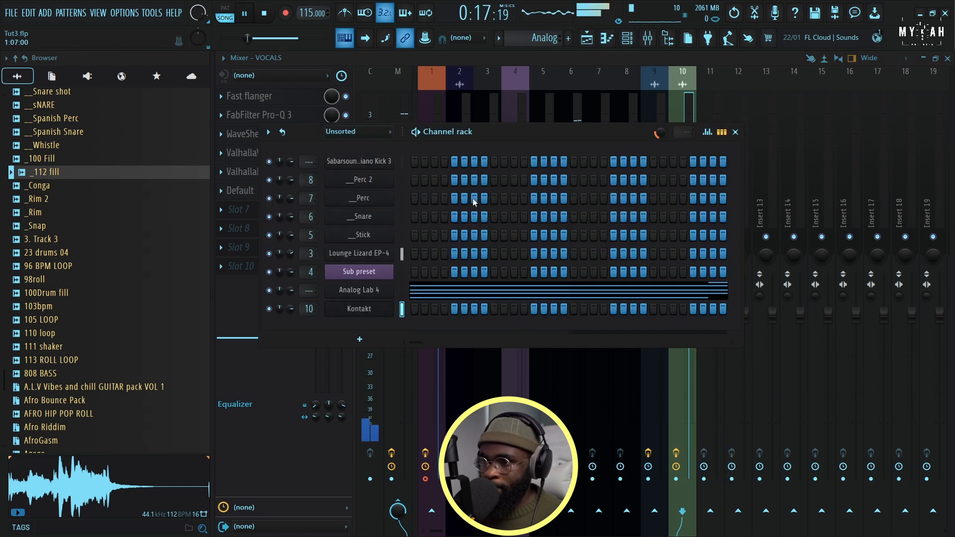
pyautogui.click(377, 311)
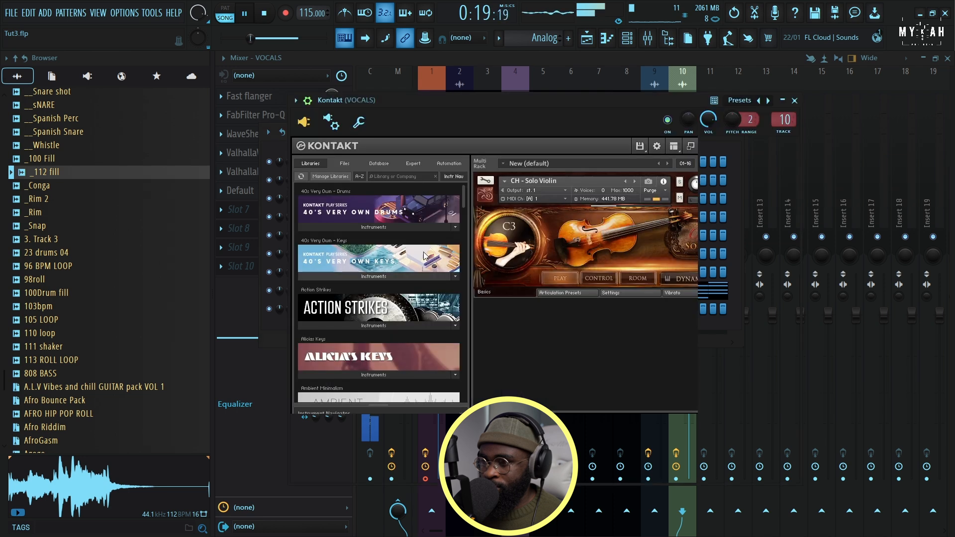
pyautogui.click(360, 124)
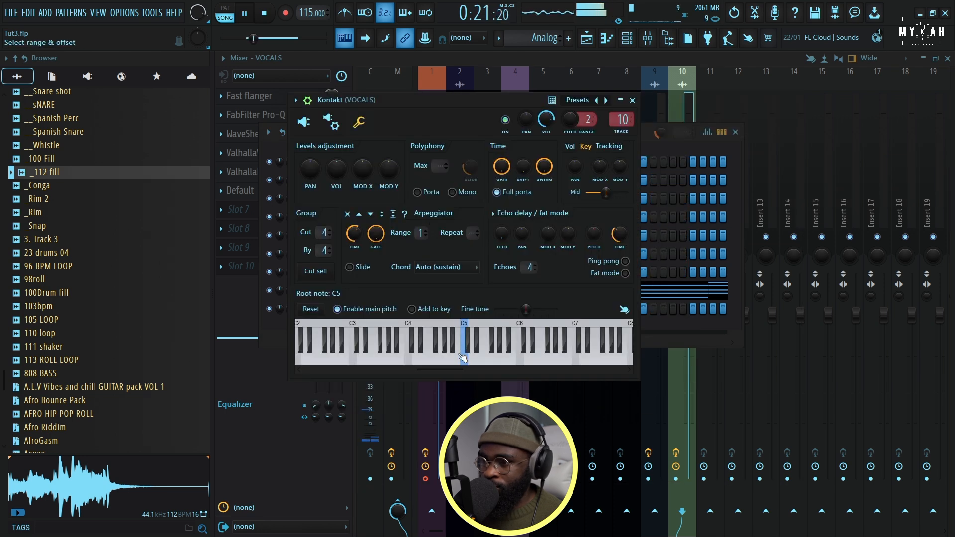
pyautogui.click(304, 122)
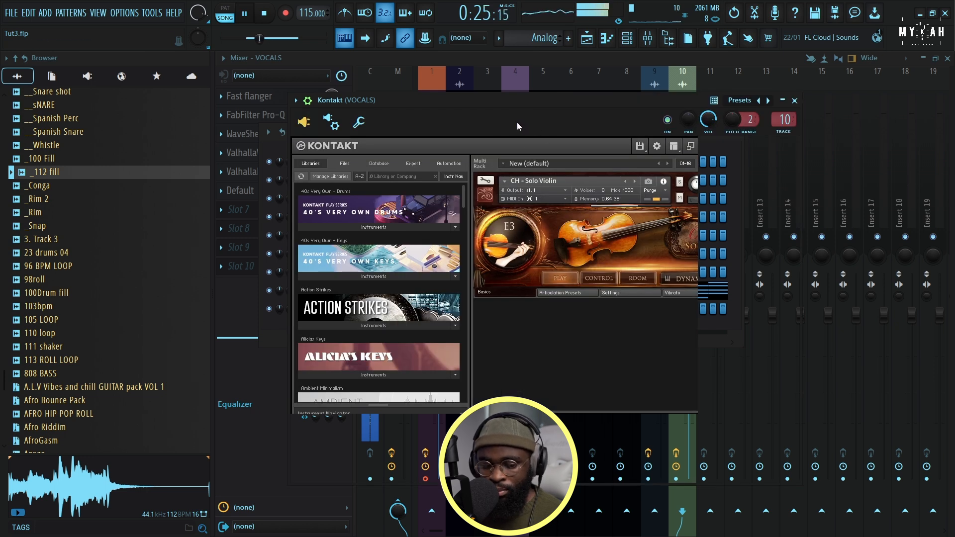
# Restart playback in the playlist and unmute the recorded audio clip on Track 1
pyautogui.click(586, 38)
pyautogui.press('space')
pyautogui.press('space')
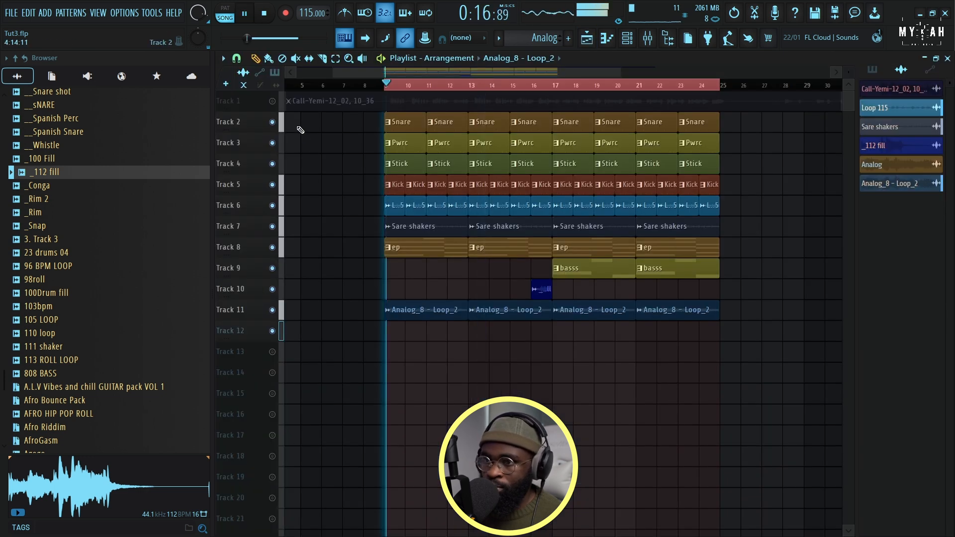
pyautogui.click(272, 102)
# Add a new pattern named violin and give it a green color
pyautogui.click(499, 39)
pyautogui.click(556, 50)
pyautogui.write('vio')
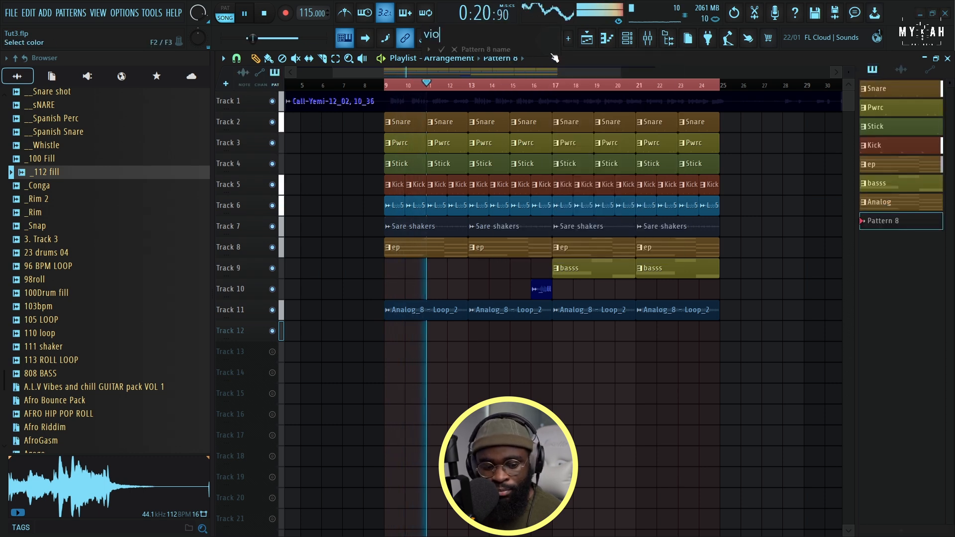
pyautogui.write('lin')
pyautogui.click(553, 50)
pyautogui.doubleClick(632, 163)
pyautogui.press('Return')
# Place the violin pattern on Track 12 at bar 13 and play the arrangement from that bar
pyautogui.press('space')
pyautogui.click(469, 92)
pyautogui.press('space')
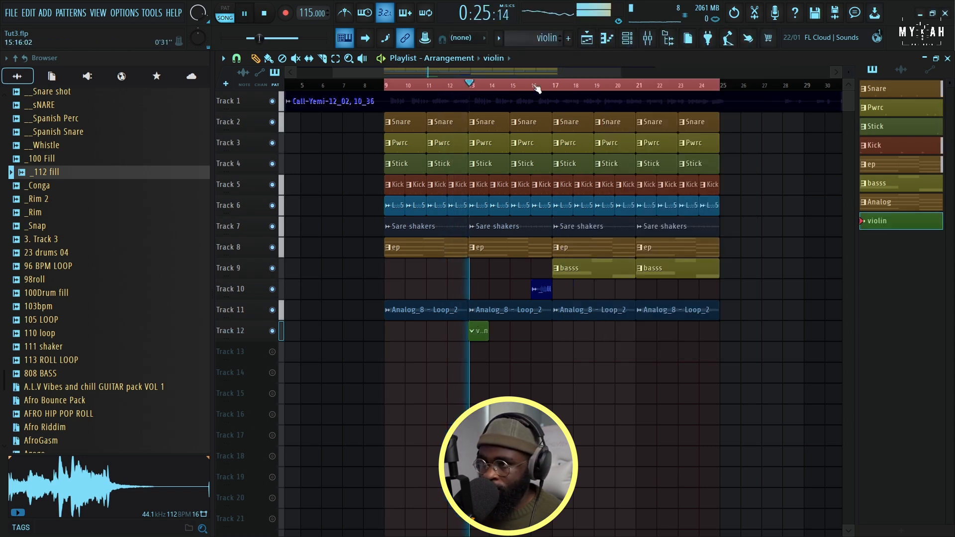
# Draw consecutive short C7, B6 and G6 notes at the start of the violin pattern for Kontakt and play them
pyautogui.click(606, 45)
pyautogui.press('space')
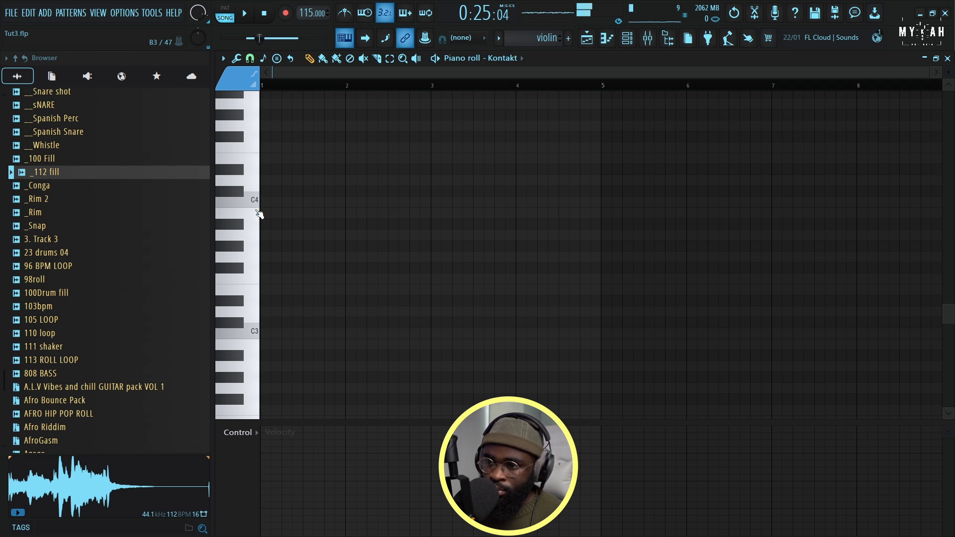
pyautogui.scroll(8, 254, 208)
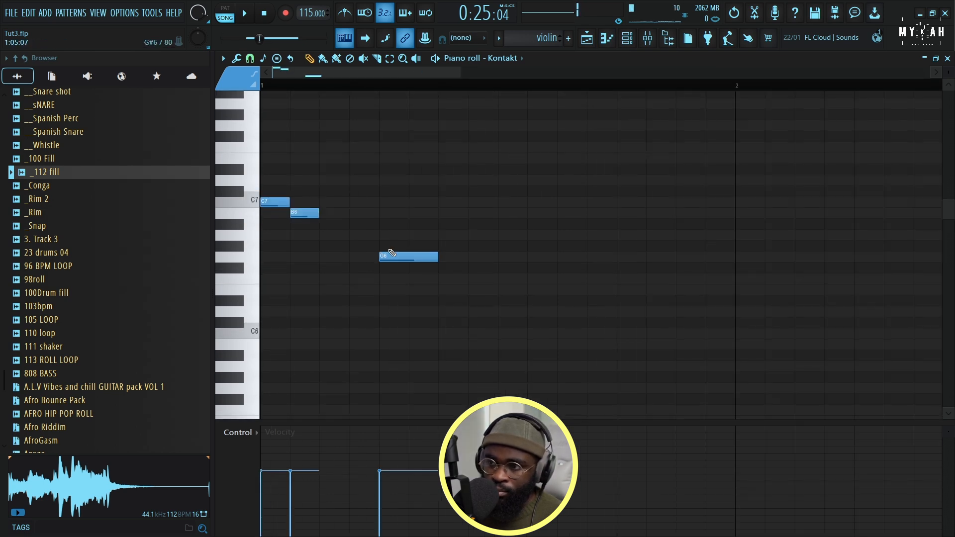
pyautogui.moveTo(391, 253); pyautogui.dragTo(335, 256)
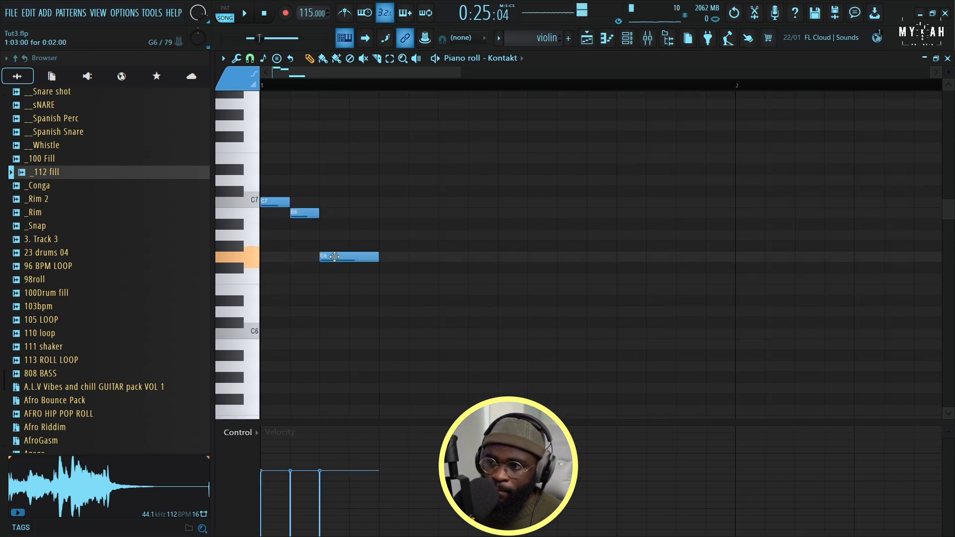
pyautogui.press('space')
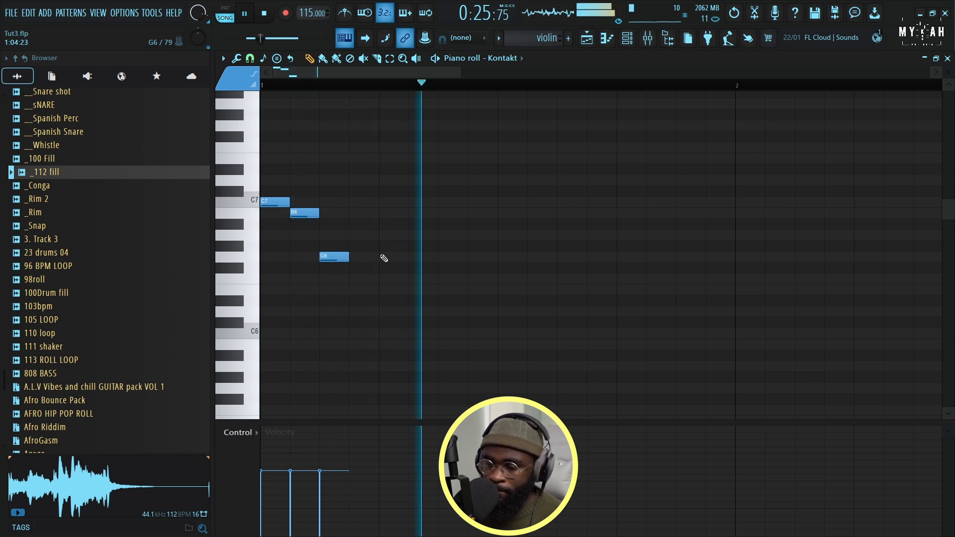
# Place copies of the violin pattern on Track 12 at bars 17 and 21
pyautogui.scroll(-5, 471, 87)
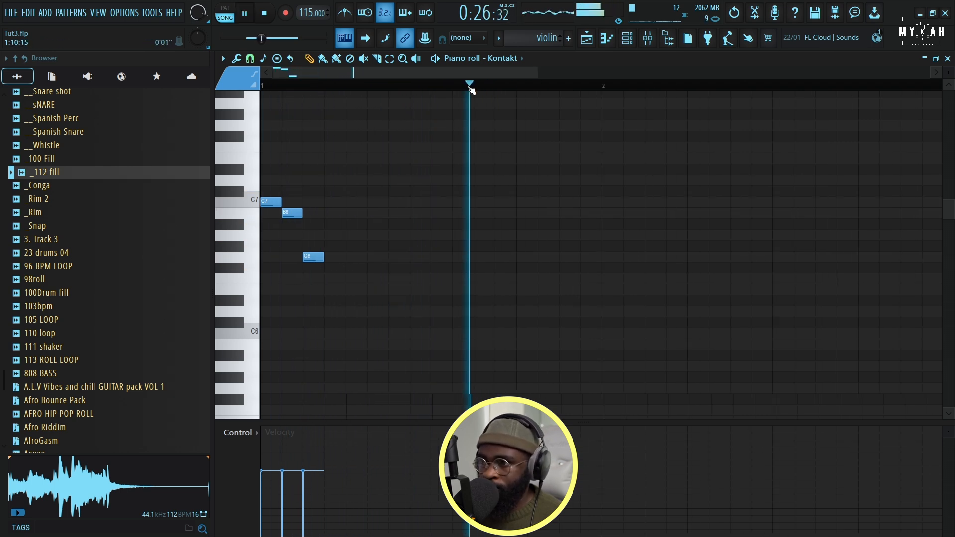
pyautogui.click(587, 39)
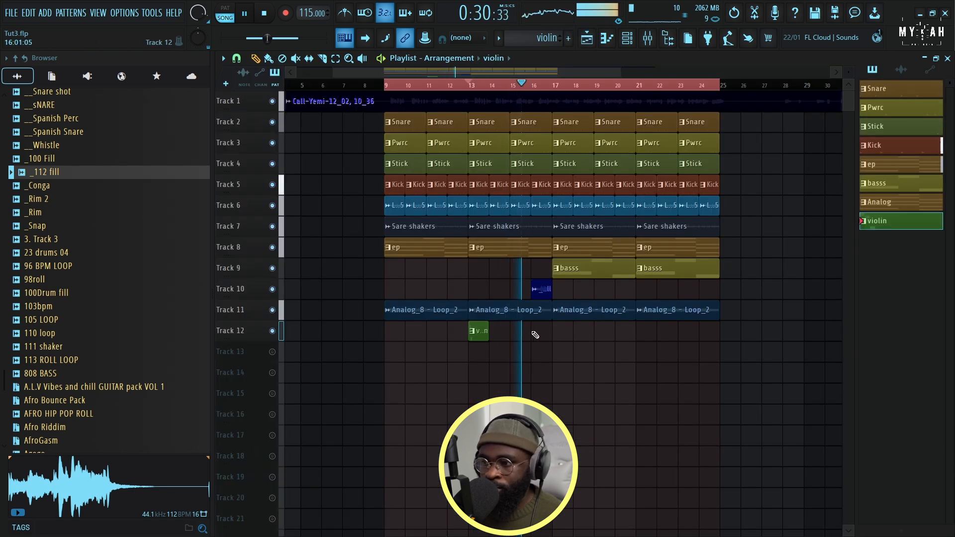
pyautogui.click(557, 336)
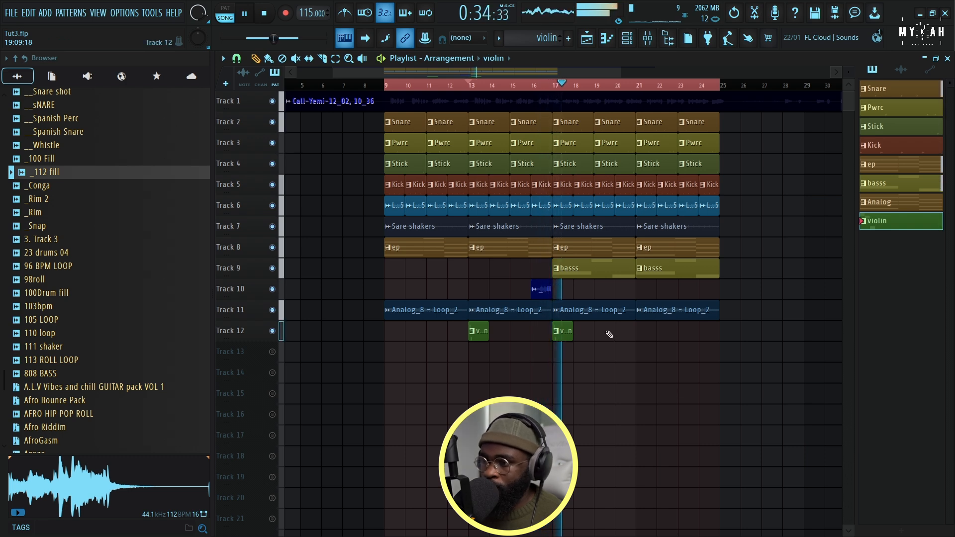
pyautogui.click(636, 337)
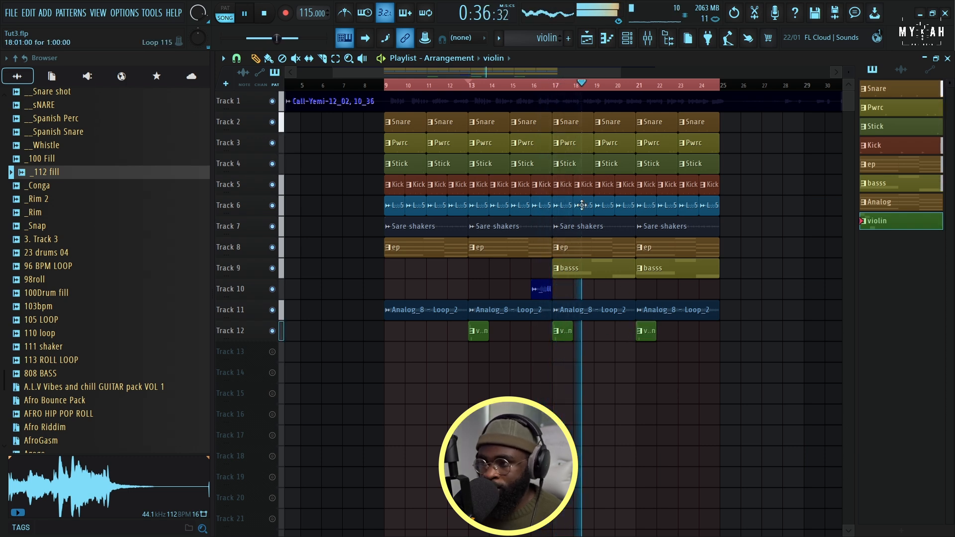
pyautogui.press('space')
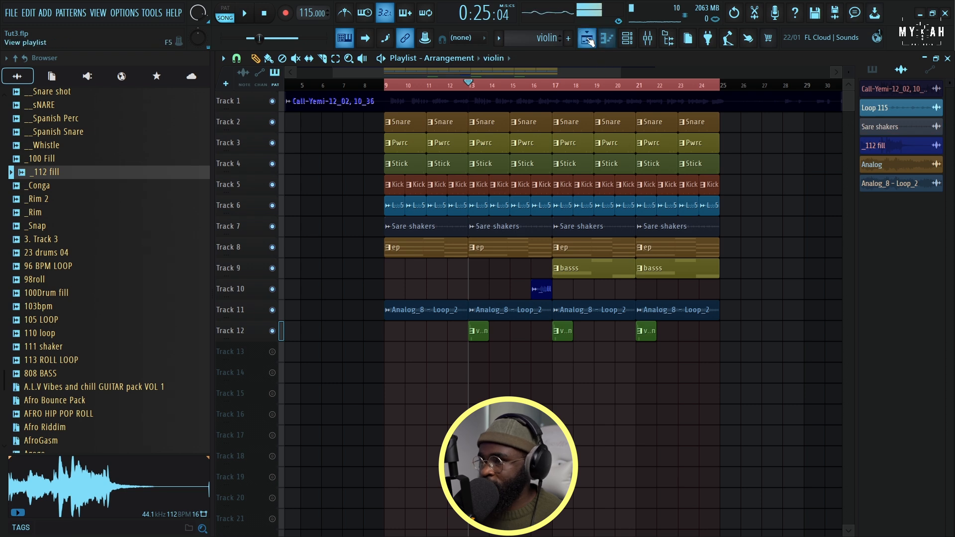
# Render the violin pattern to audio, replacing its playlist instances, and reverse the resulting violin clip
pyautogui.rightClick(885, 184)
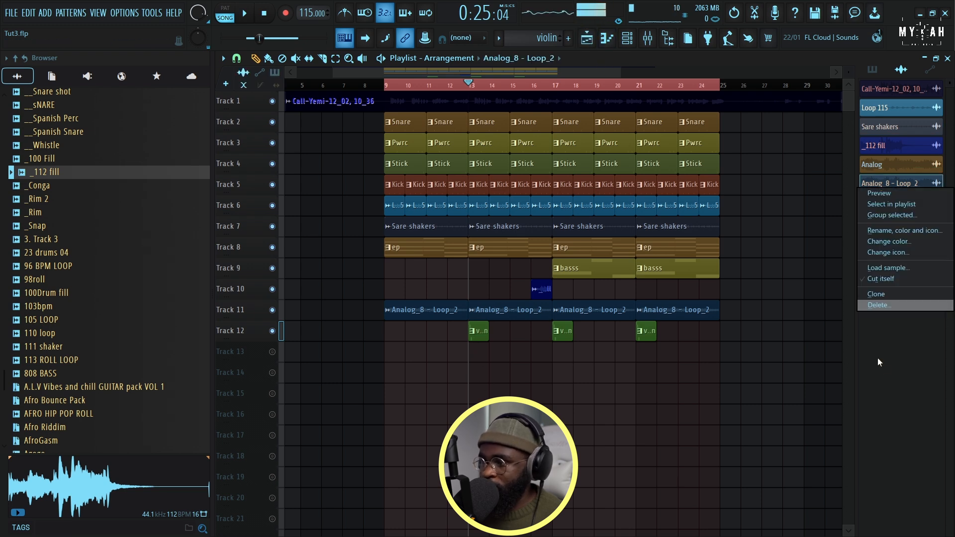
pyautogui.click(655, 380)
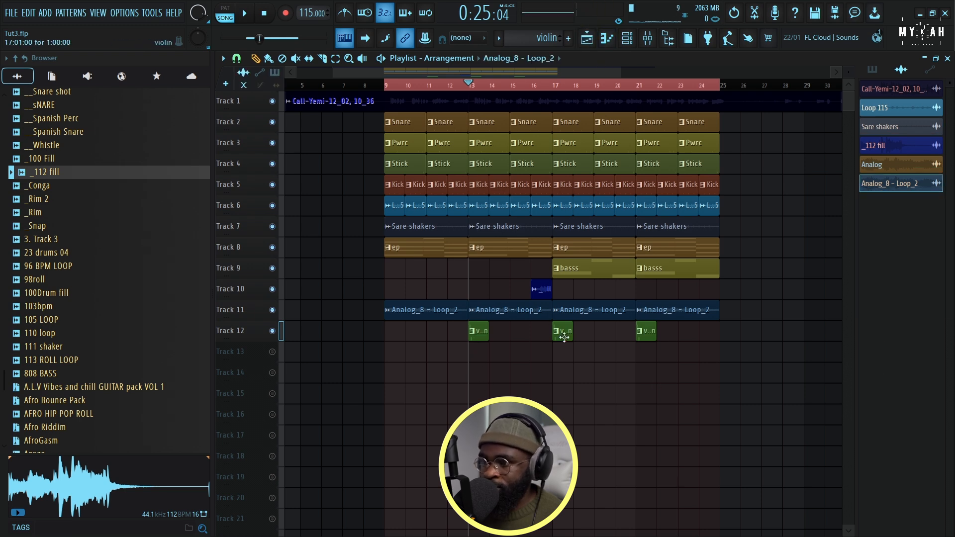
pyautogui.click(872, 70)
pyautogui.rightClick(893, 226)
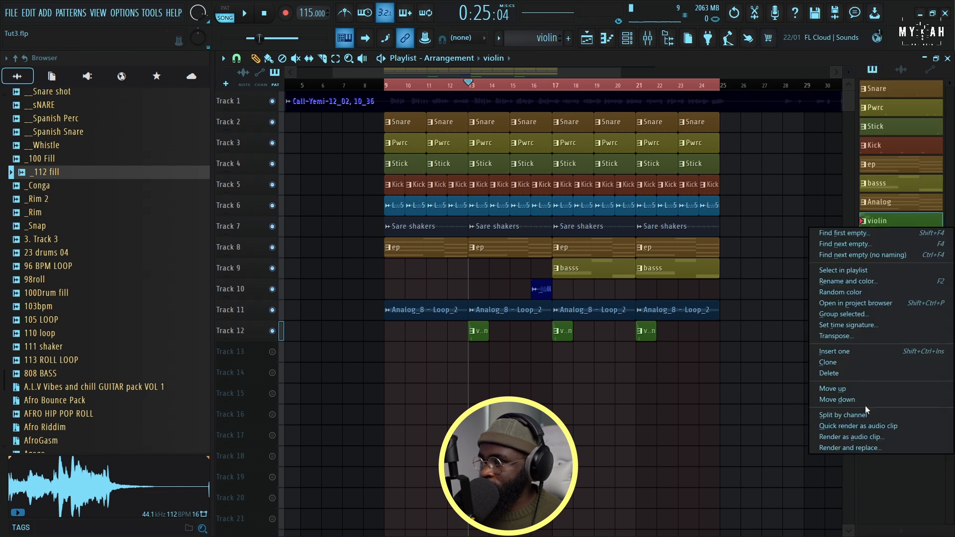
pyautogui.click(866, 448)
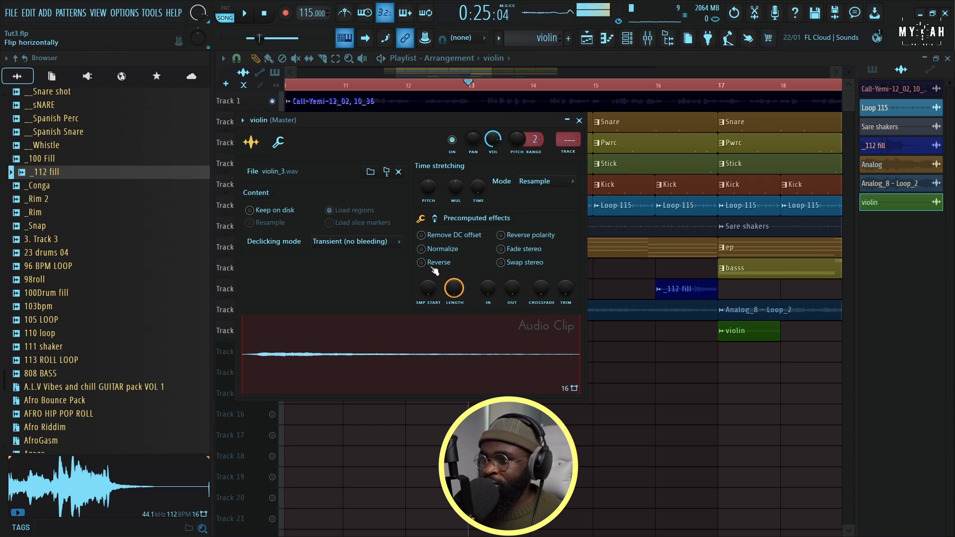
pyautogui.press('Escape')
pyautogui.press('space')
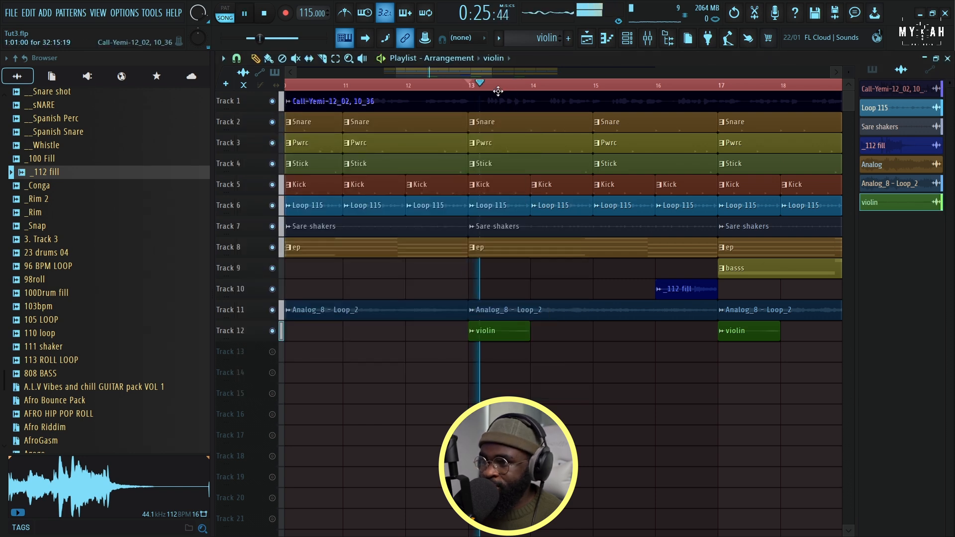
# Move the violin clip at bar 17 on Track 12 back to bar 16 while the arrangement plays
pyautogui.scroll(5, 504, 95)
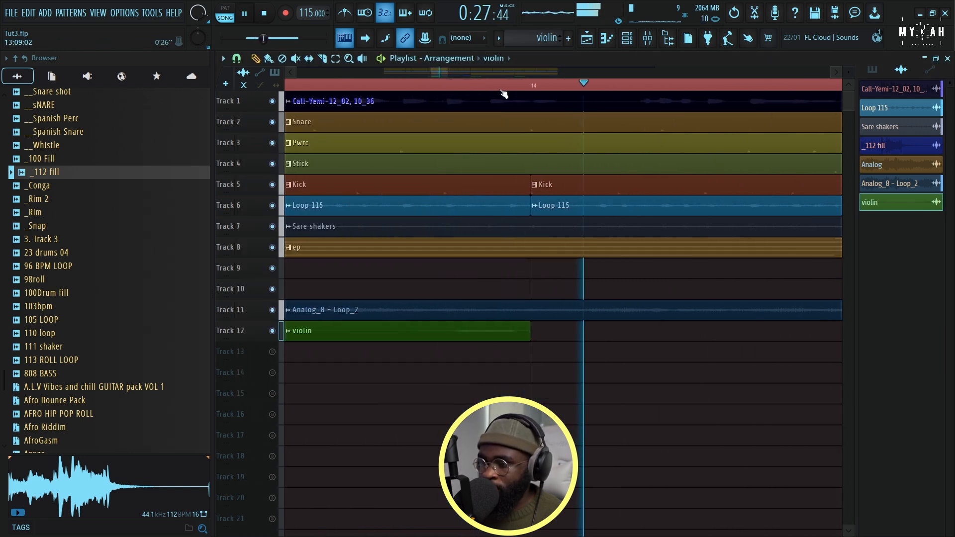
pyautogui.scroll(-4, 503, 94)
pyautogui.scroll(-4, 504, 94)
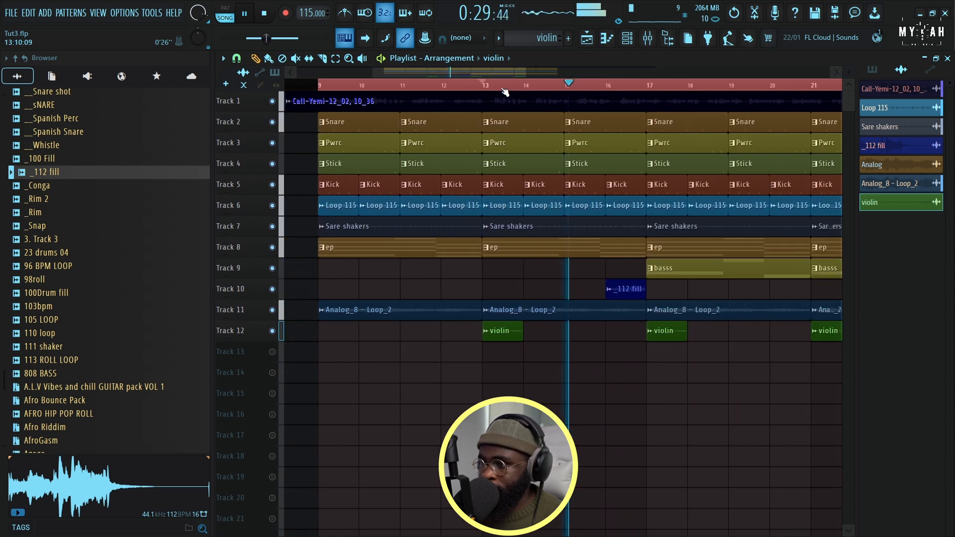
pyautogui.moveTo(624, 330); pyautogui.dragTo(591, 331)
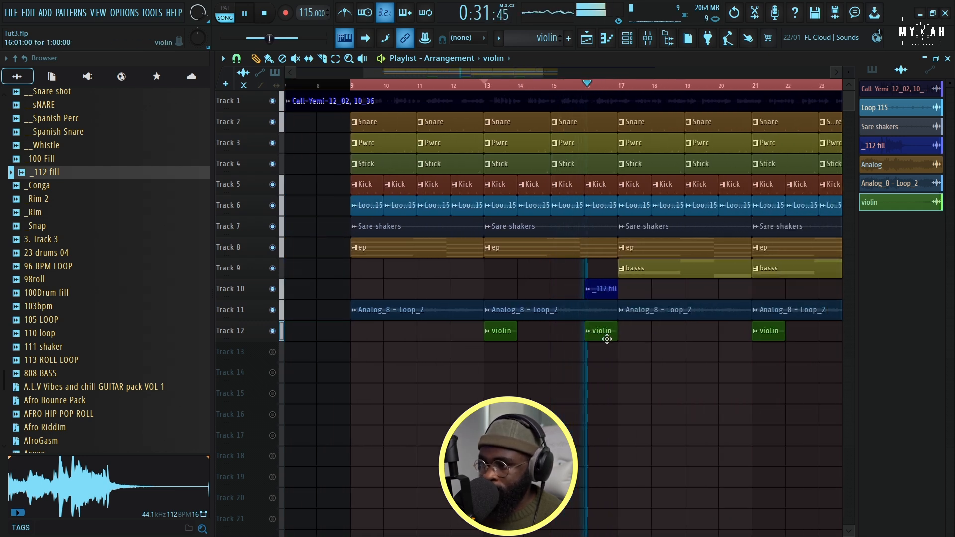
pyautogui.scroll(4, 605, 86)
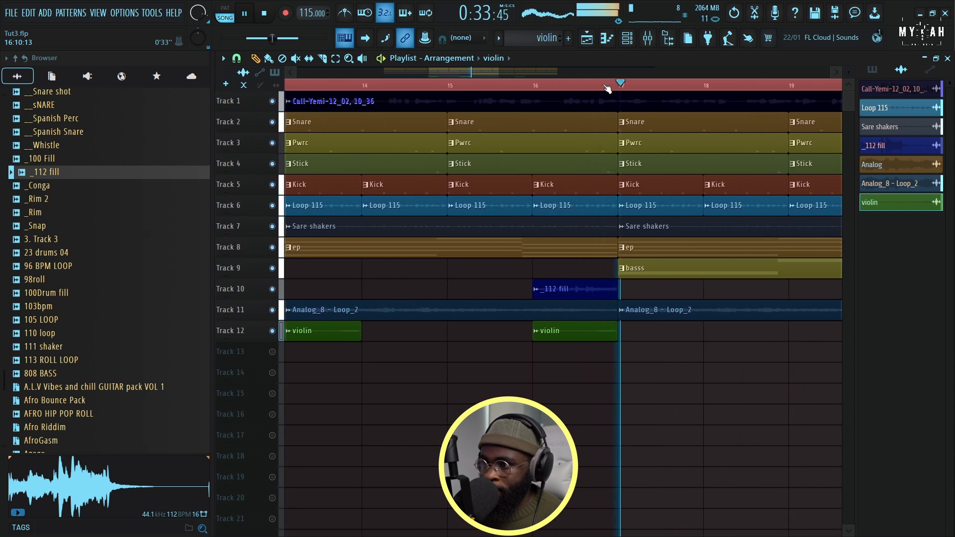
pyautogui.scroll(-4, 607, 88)
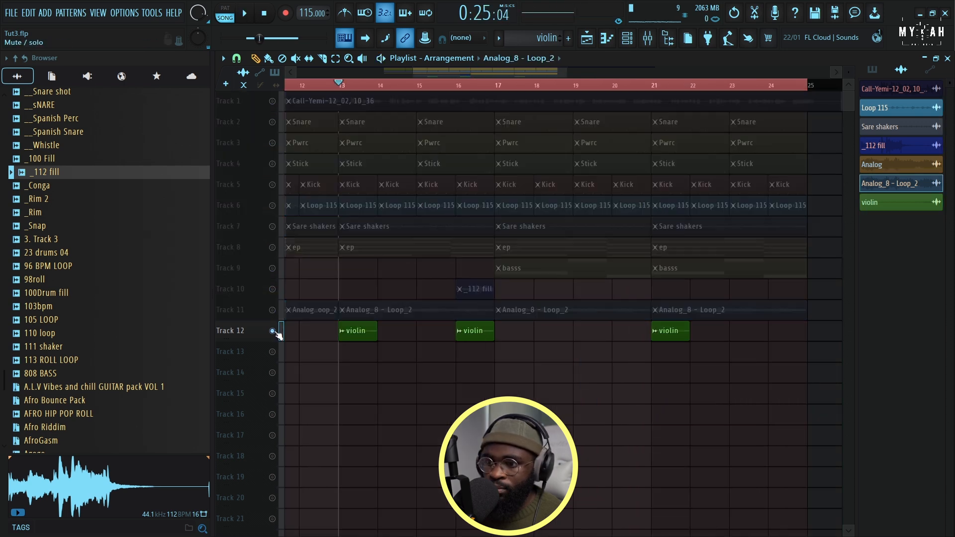
pyautogui.press('space')
# Route the violin audio clip to mixer track 10 and play Track 12 alone with Tracks 11 and 8
pyautogui.doubleClick(357, 330)
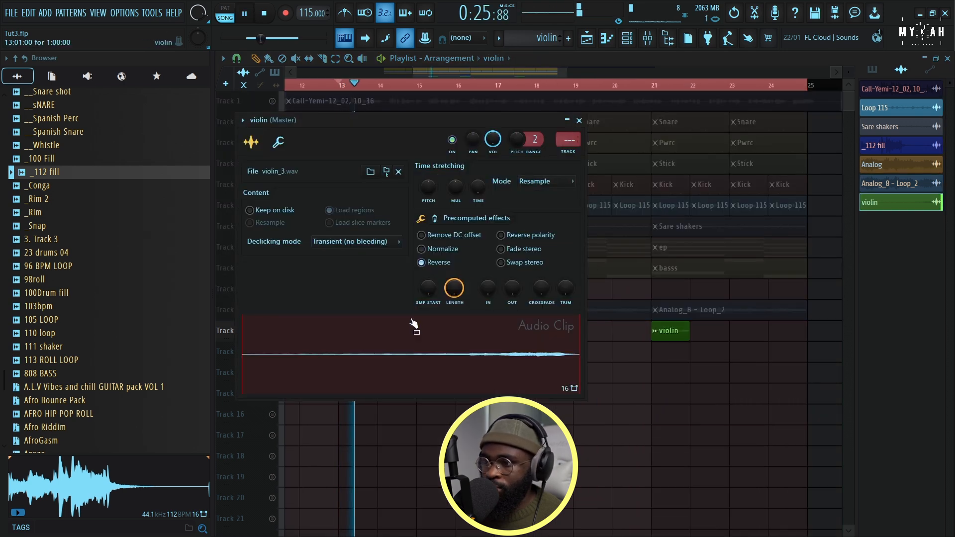
pyautogui.click(568, 140)
pyautogui.press('F9')
pyautogui.press('space')
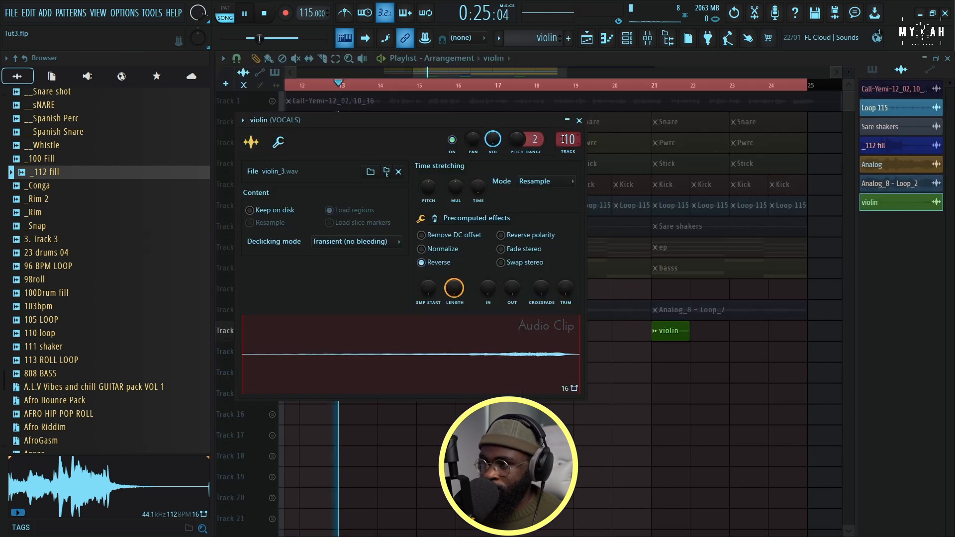
pyautogui.click(571, 118)
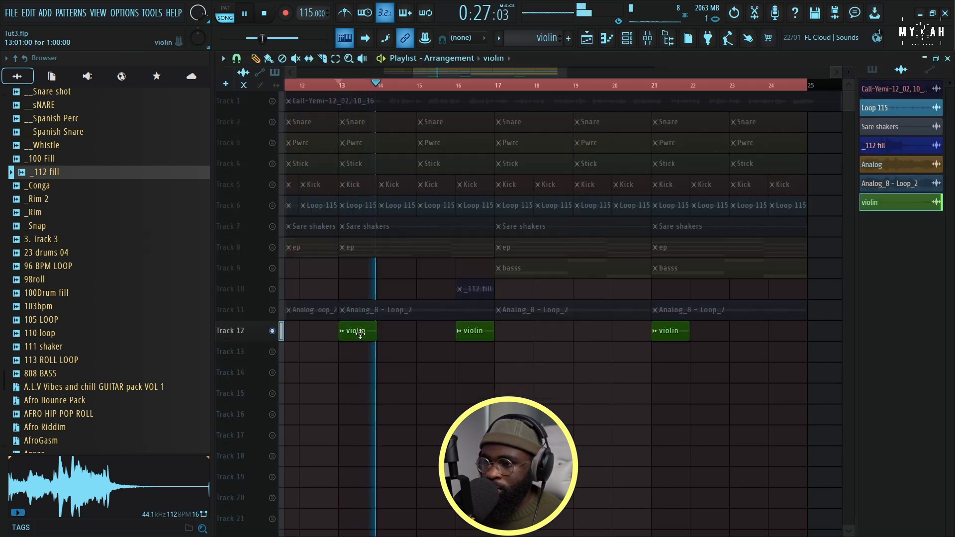
pyautogui.click(272, 309)
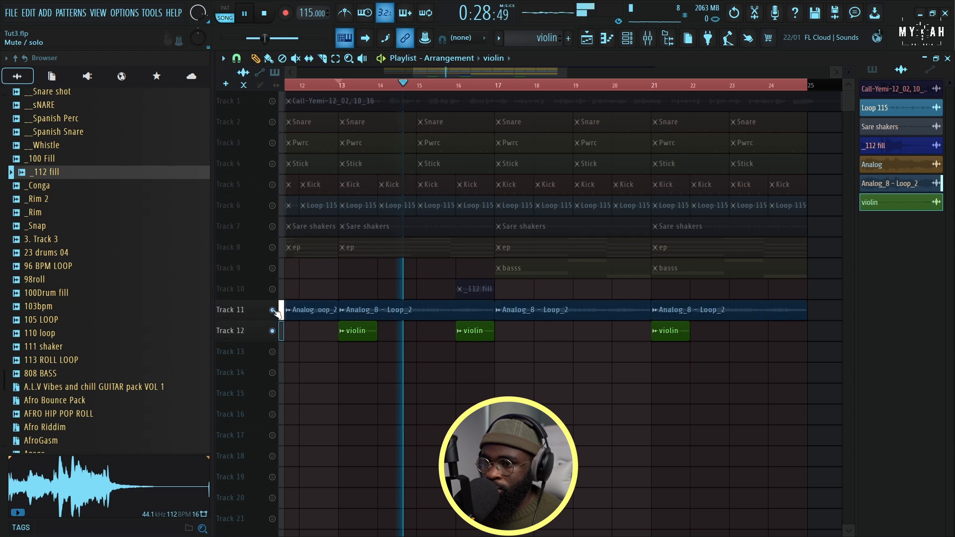
pyautogui.click(272, 247)
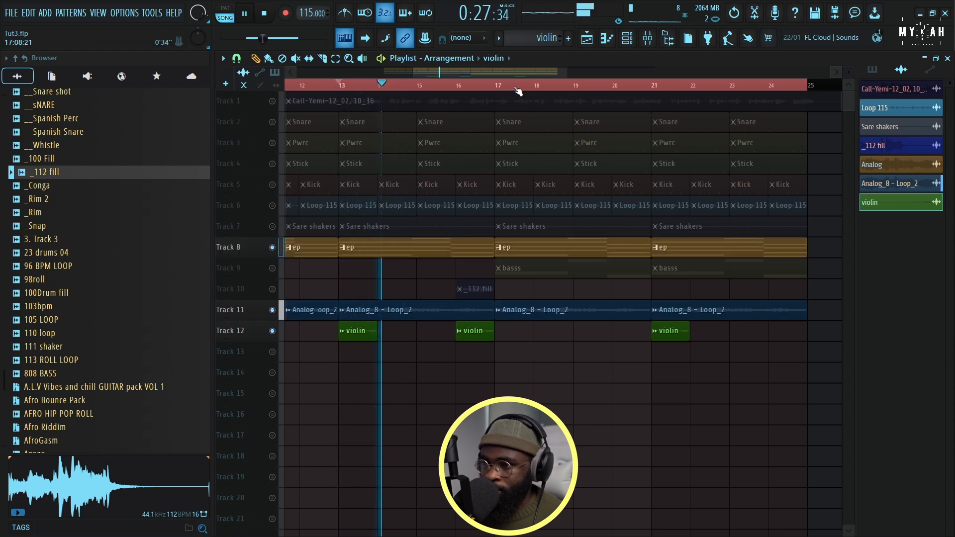
# Remove the violin clip at bar 13 and move the last violin clip to bar 24 on Track 12
pyautogui.scroll(-2, 517, 87)
pyautogui.rightClick(501, 332)
pyautogui.rightClick(576, 318)
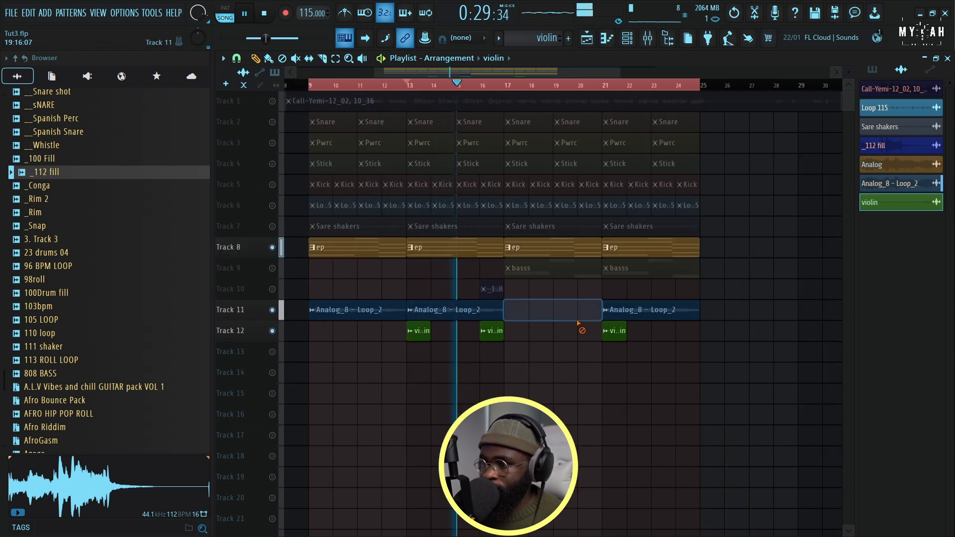
pyautogui.hotkey('ctrl', 'z')
pyautogui.rightClick(415, 337)
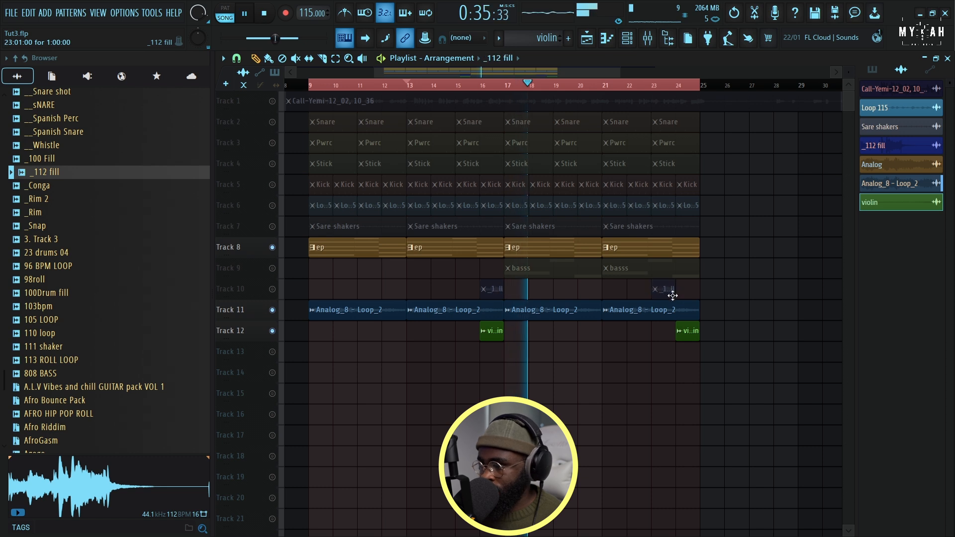
# Place a copy of the _112 fill clip at bar 24 and unmute Tracks 10 and 9
pyautogui.click(273, 289)
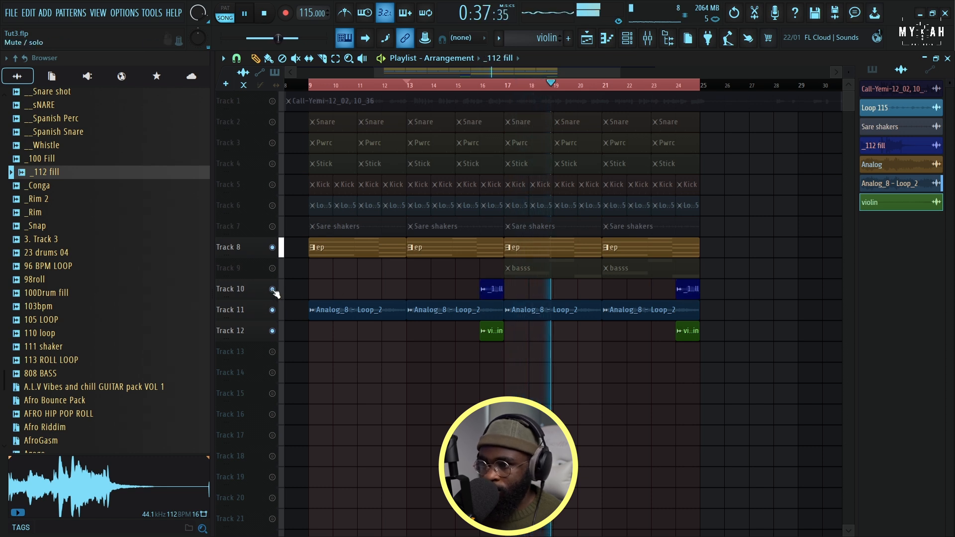
pyautogui.click(504, 86)
pyautogui.doubleClick(535, 269)
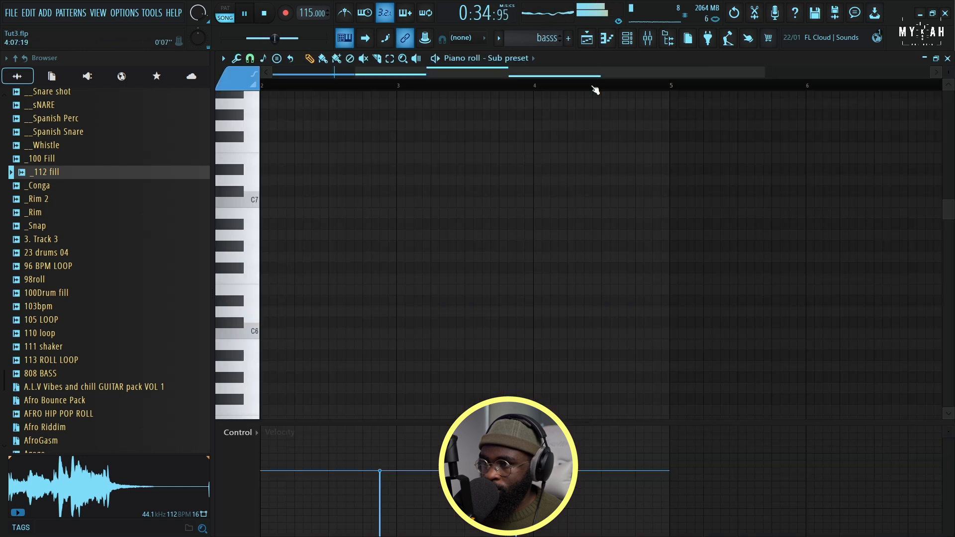
pyautogui.click(587, 40)
# Add a Fruity DX10 instrument channel, load the saved preset named with a long row of p's, and audition it
pyautogui.press('F6')
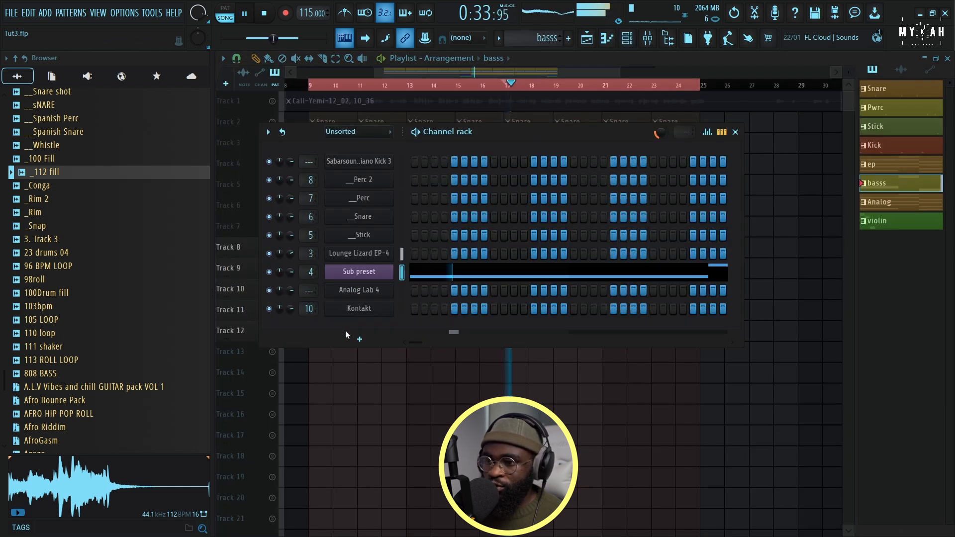
pyautogui.click(359, 339)
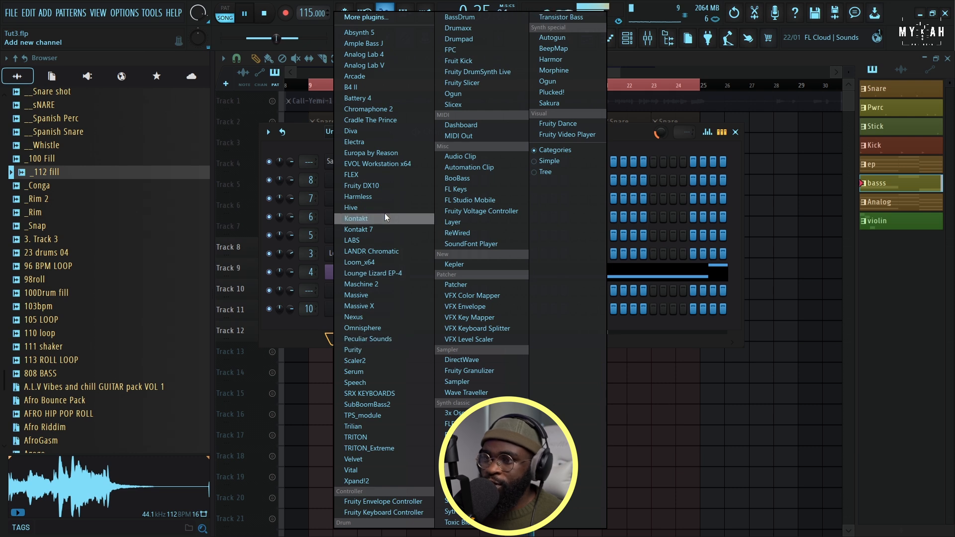
pyautogui.click(375, 185)
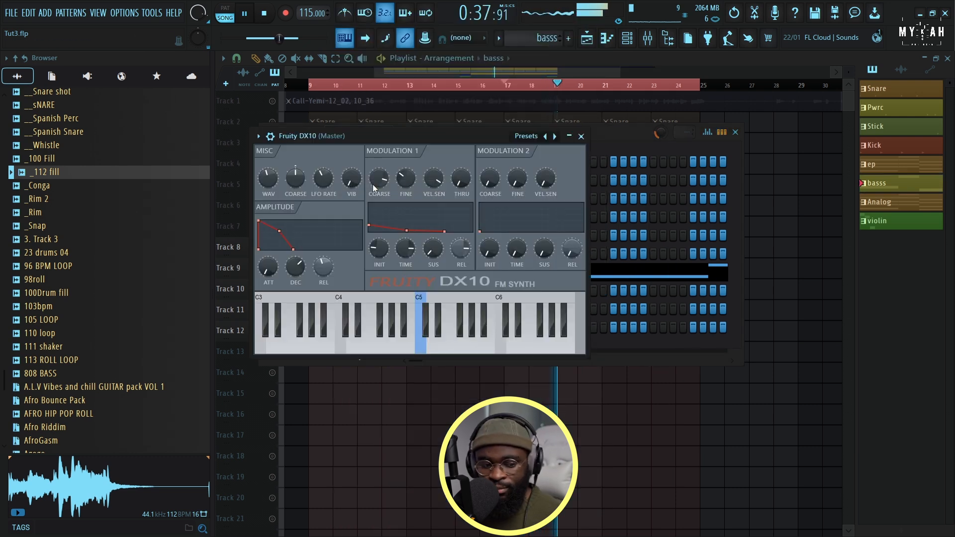
pyautogui.click(258, 136)
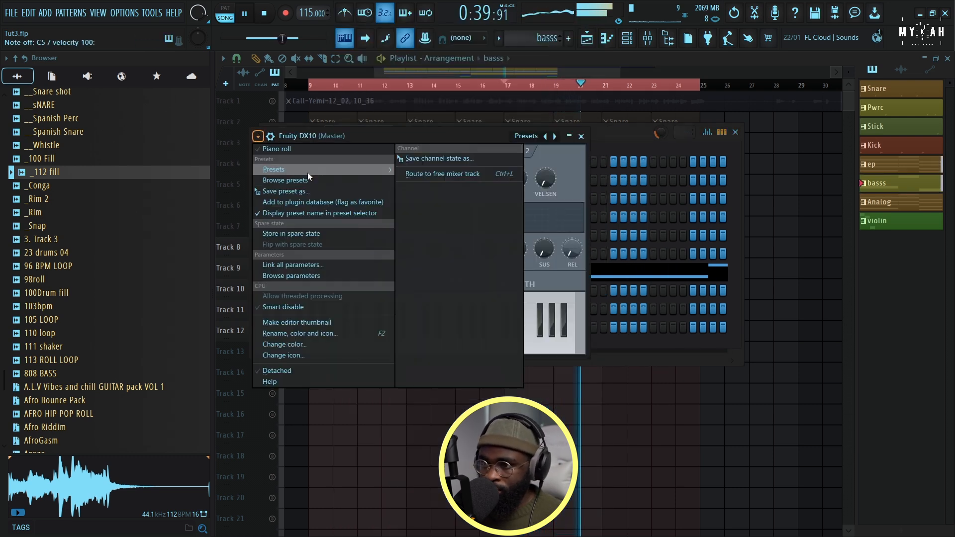
pyautogui.moveTo(307, 172)
pyautogui.click(419, 327)
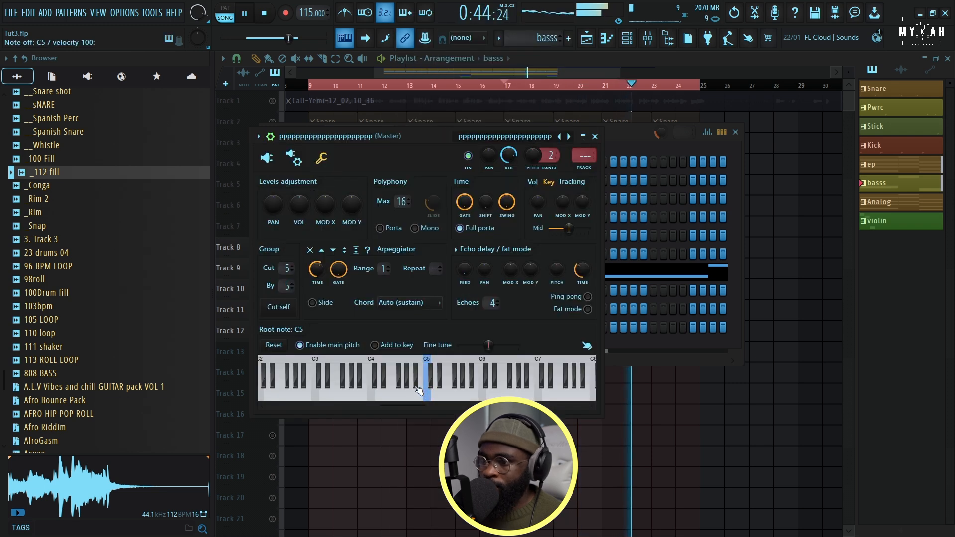
pyautogui.press('Escape')
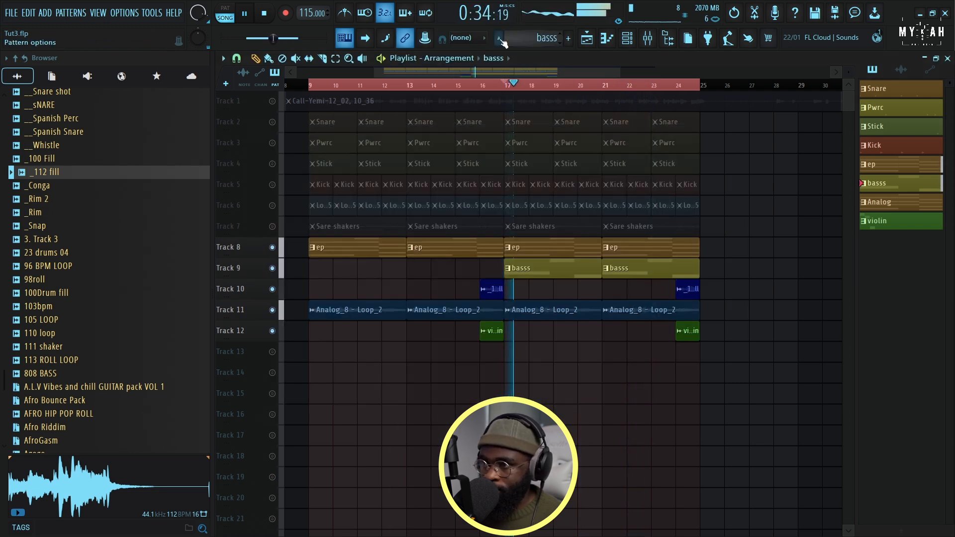
# Add a new pattern named log and draw a short F3 note at its start for the Fruity DX10 channel
pyautogui.click(501, 39)
pyautogui.click(573, 59)
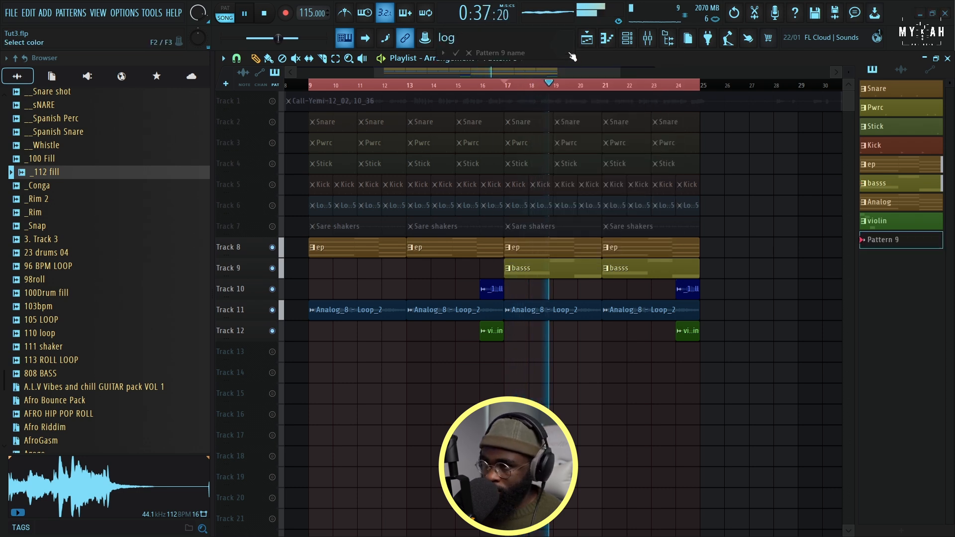
pyautogui.click(572, 58)
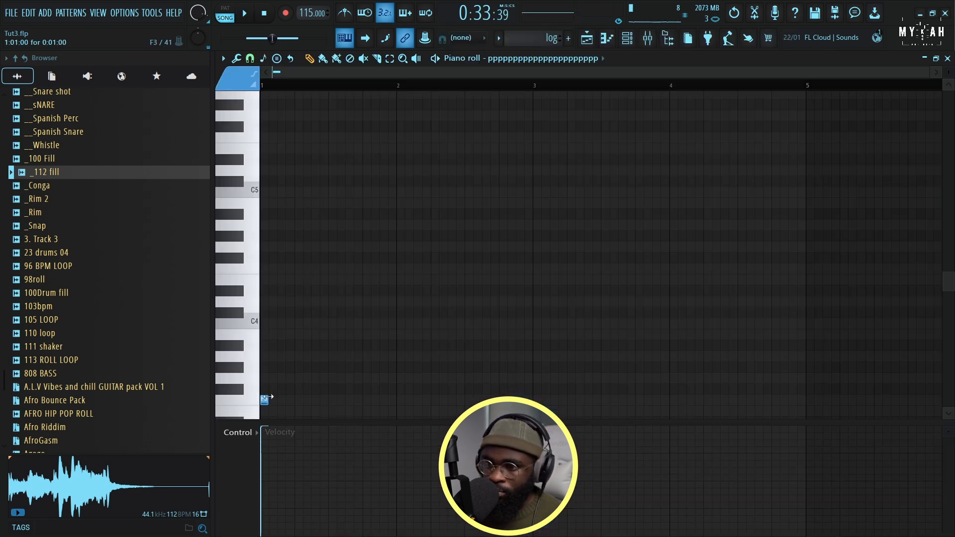
pyautogui.press('space')
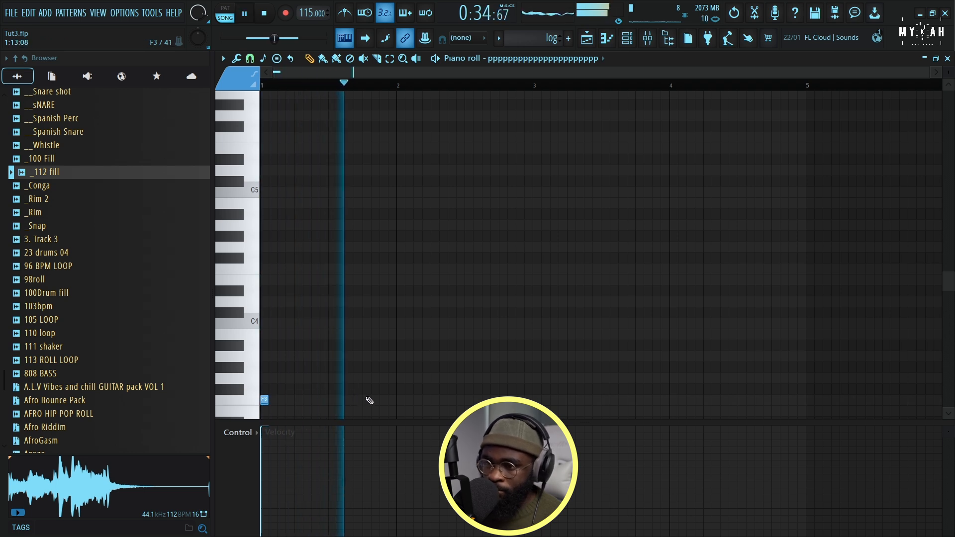
# Add two short F3 notes in the second half of bar 1 of the log pattern and play them
pyautogui.click(381, 400)
pyautogui.rightClick(383, 401)
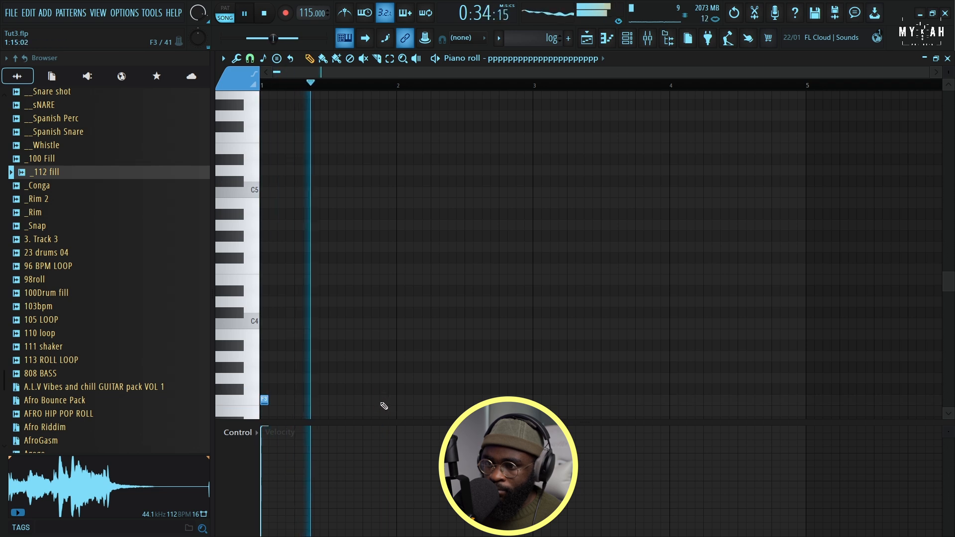
pyautogui.click(350, 400)
pyautogui.click(376, 400)
pyautogui.press('space')
pyautogui.scroll(-3, 403, 398)
pyautogui.press('space')
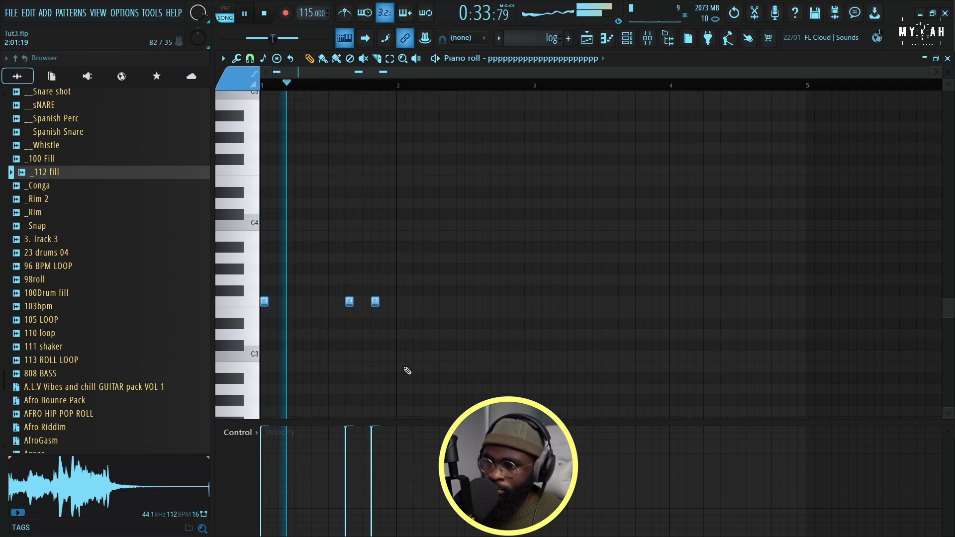
# Draw three consecutive short F2 notes at the start of bar 2 in the log pattern and play them
pyautogui.click(400, 302)
pyautogui.press('space')
pyautogui.moveTo(404, 368)
pyautogui.mouseDown()
pyautogui.moveTo(398, 418)
pyautogui.moveTo(393, 364)
pyautogui.mouseUp()
pyautogui.press('space')
pyautogui.click(409, 366)
pyautogui.click(417, 365)
pyautogui.press('space')
pyautogui.press('space')
pyautogui.scroll(1, 431, 91)
pyautogui.scroll(4, 432, 91)
pyautogui.scroll(2, 431, 91)
pyautogui.scroll(-9, 448, 288)
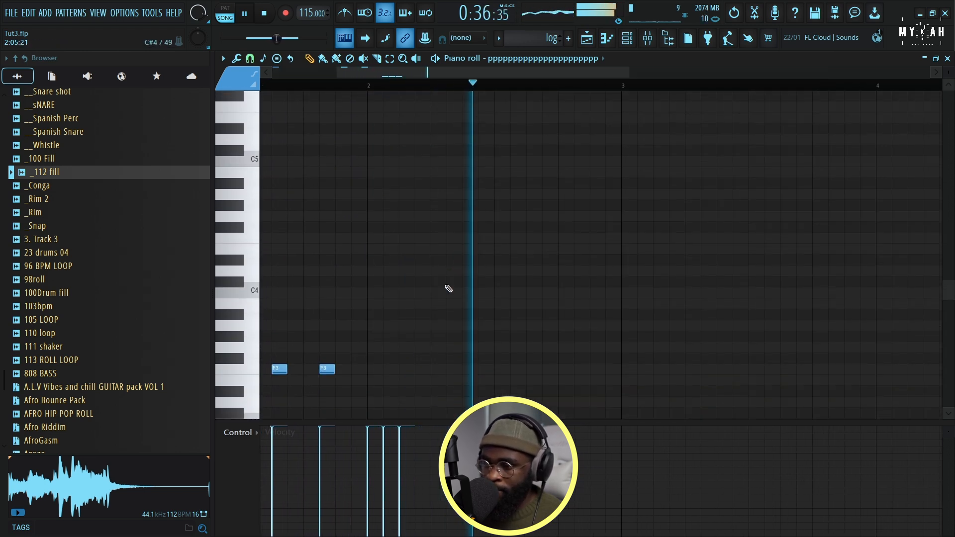
pyautogui.scroll(1, 443, 279)
pyautogui.scroll(2, 411, 86)
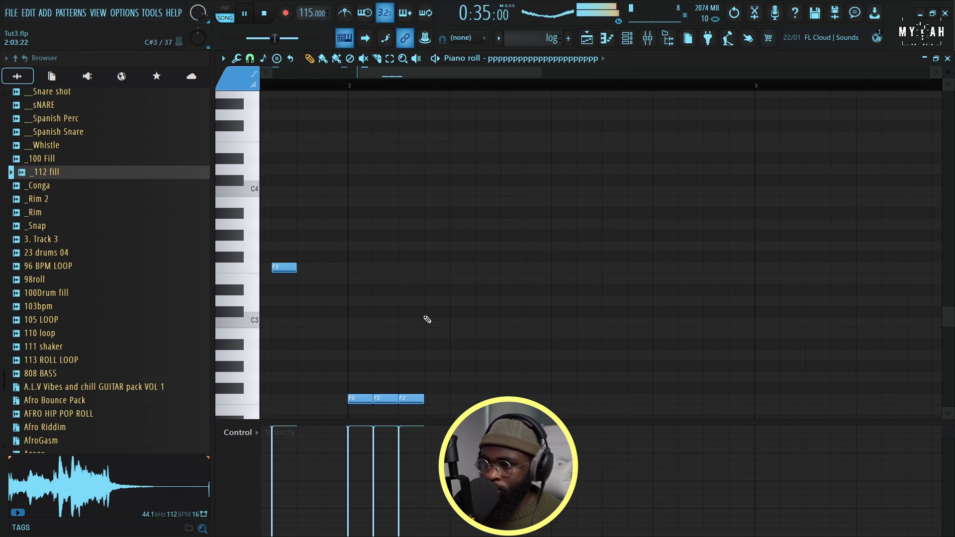
# Add a very short F4 note at step 4 and a one-step F2 note at step 7 of bar 2 in the log pattern
pyautogui.click(426, 300)
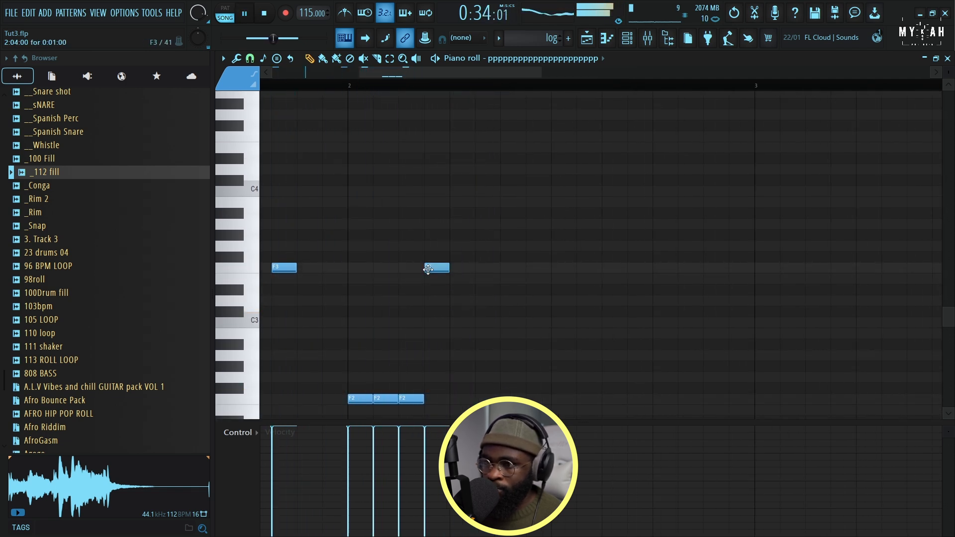
pyautogui.moveTo(450, 267); pyautogui.dragTo(429, 285)
pyautogui.moveTo(402, 159); pyautogui.dragTo(426, 137)
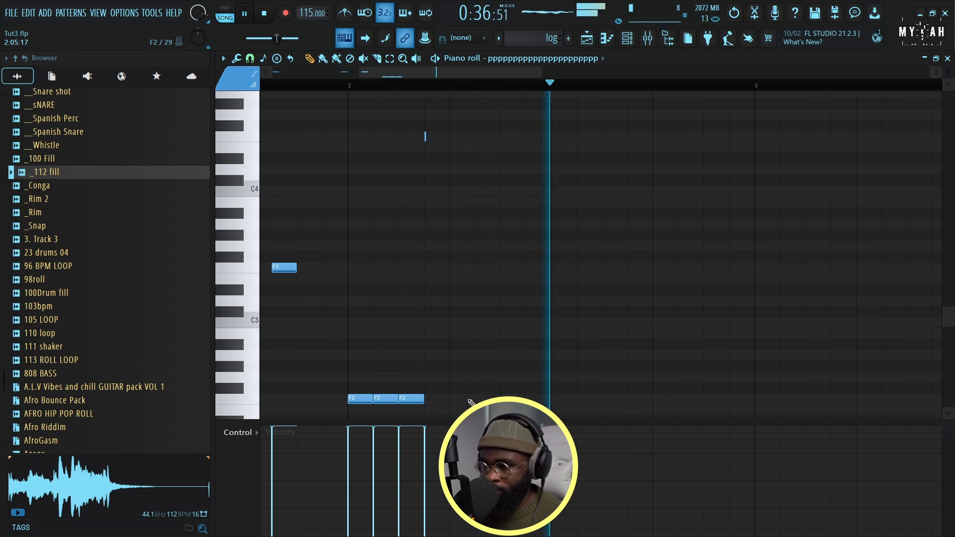
pyautogui.scroll(-3, 447, 392)
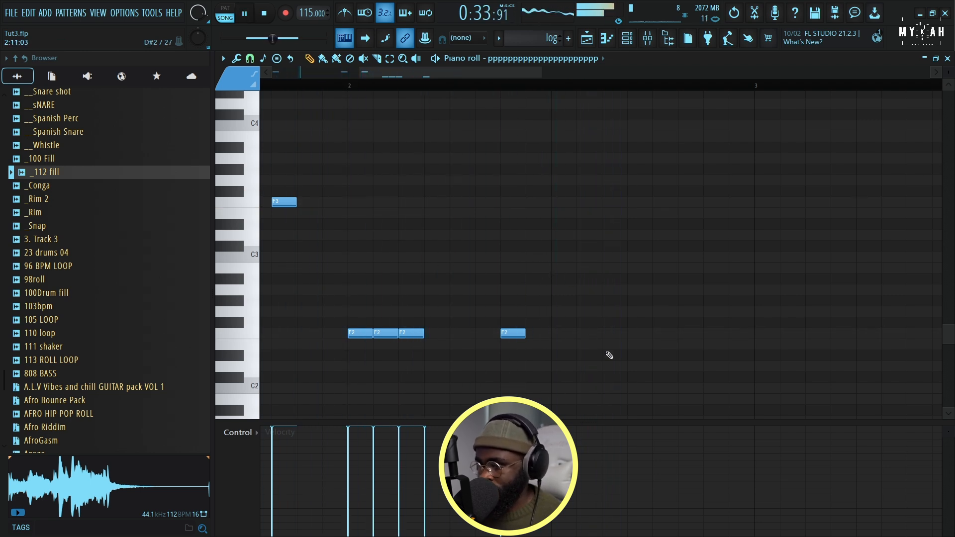
# Unmute the recorded audio clip on Track 1, play the arrangement and return to the log pattern's notes
pyautogui.click(588, 39)
pyautogui.press('space')
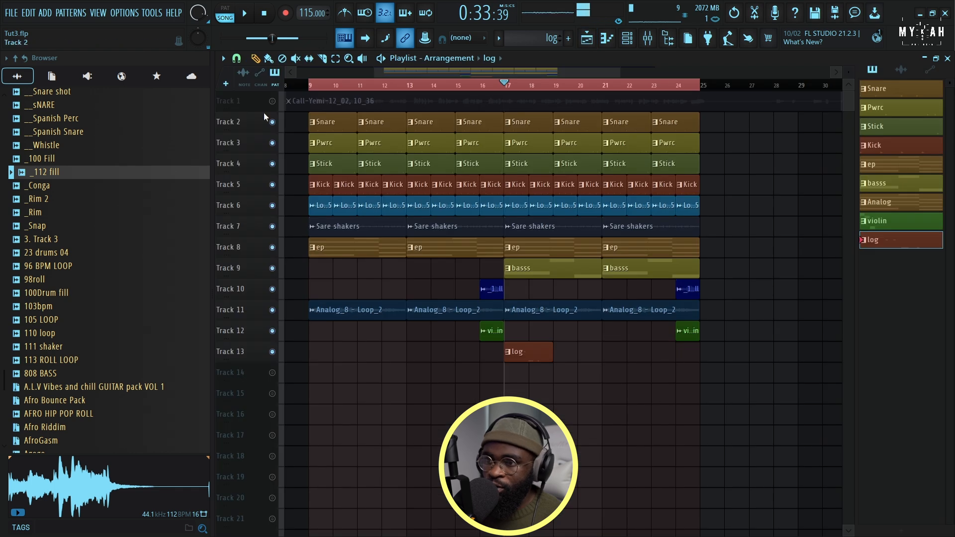
pyautogui.click(272, 101)
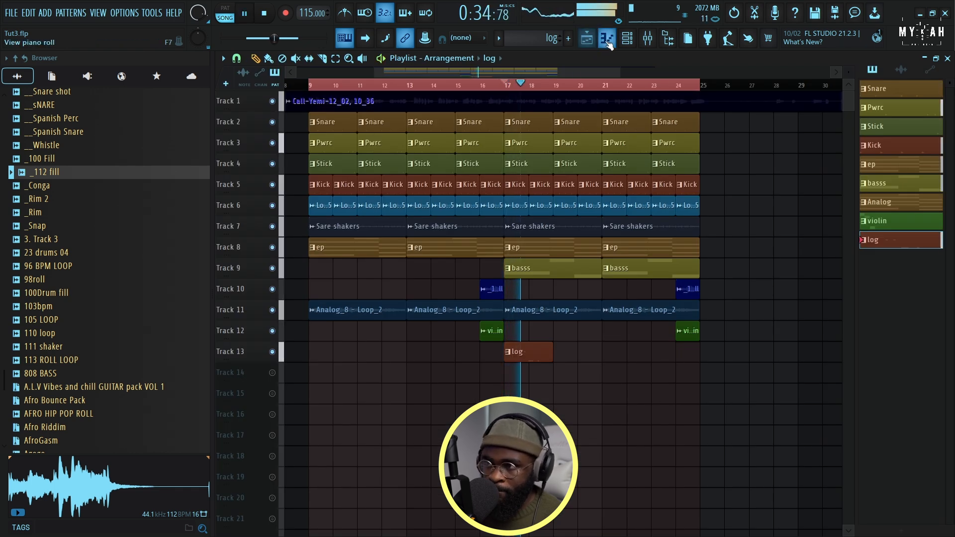
pyautogui.click(607, 39)
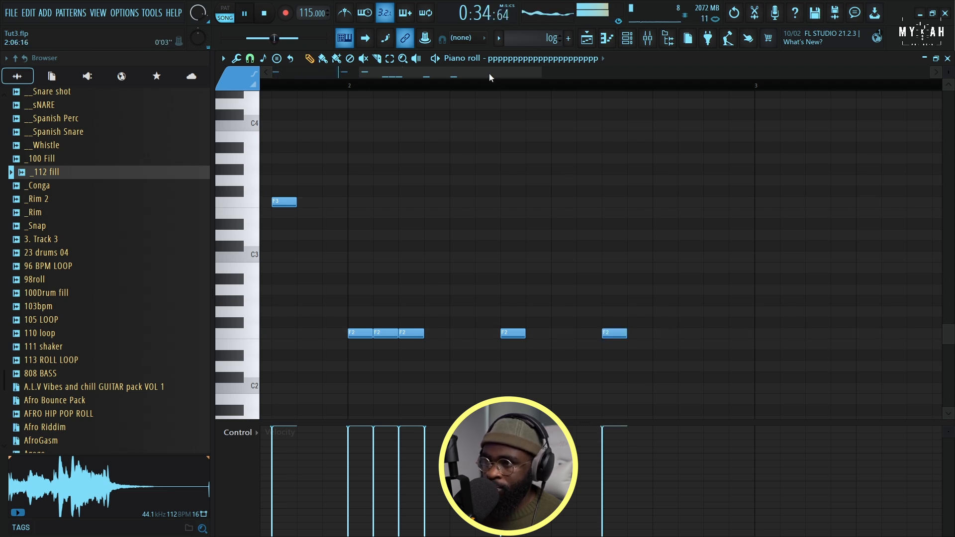
# Add an F2 note at step 11 and two shortened A2 notes at steps 15 and 16 of bar 2
pyautogui.moveTo(488, 73); pyautogui.dragTo(514, 78)
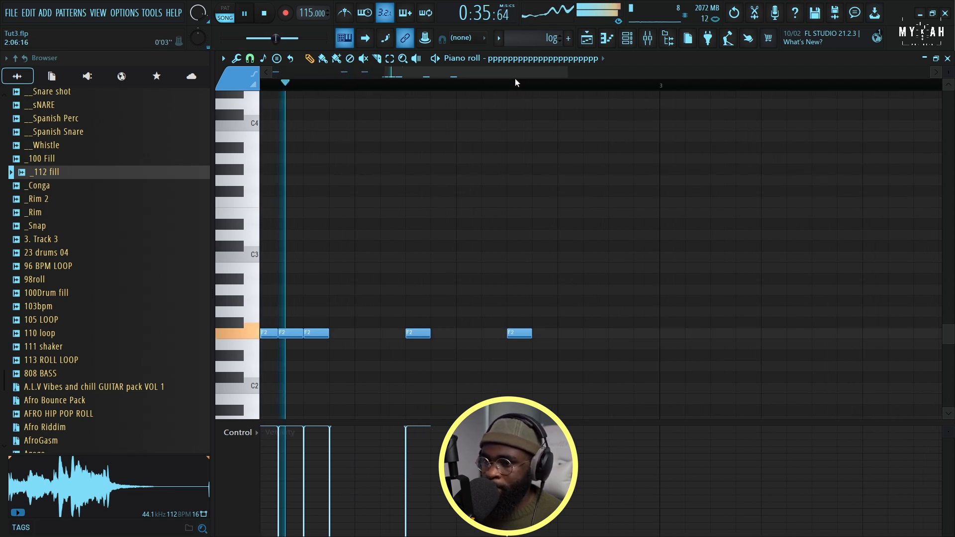
pyautogui.press('space')
pyautogui.click(608, 312)
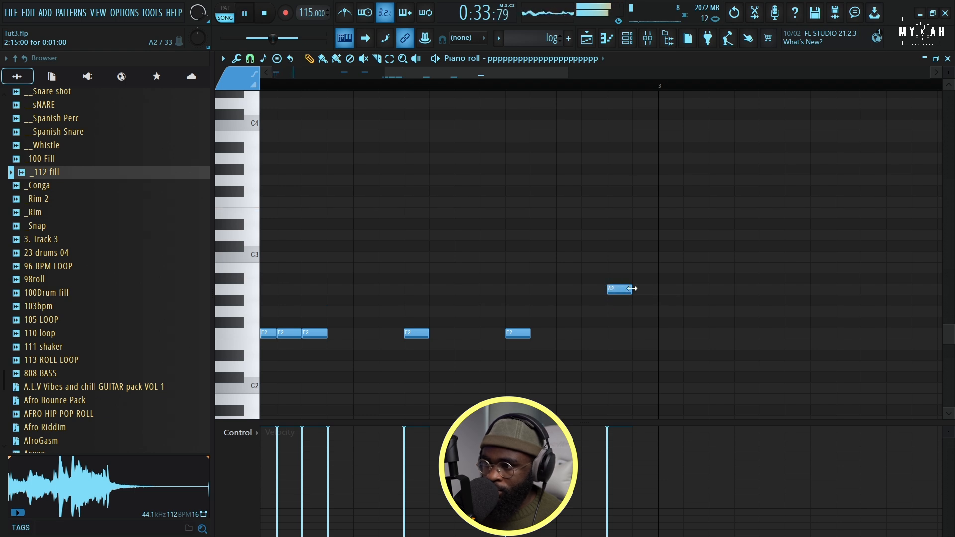
pyautogui.rightClick(624, 292)
pyautogui.moveTo(632, 290); pyautogui.dragTo(613, 295)
pyautogui.click(635, 290)
# Shorten the F2 note at step 11 of bar 2 and repeat it at steps 12, 13 and 14
pyautogui.moveTo(529, 333); pyautogui.dragTo(505, 344)
pyautogui.click(535, 337)
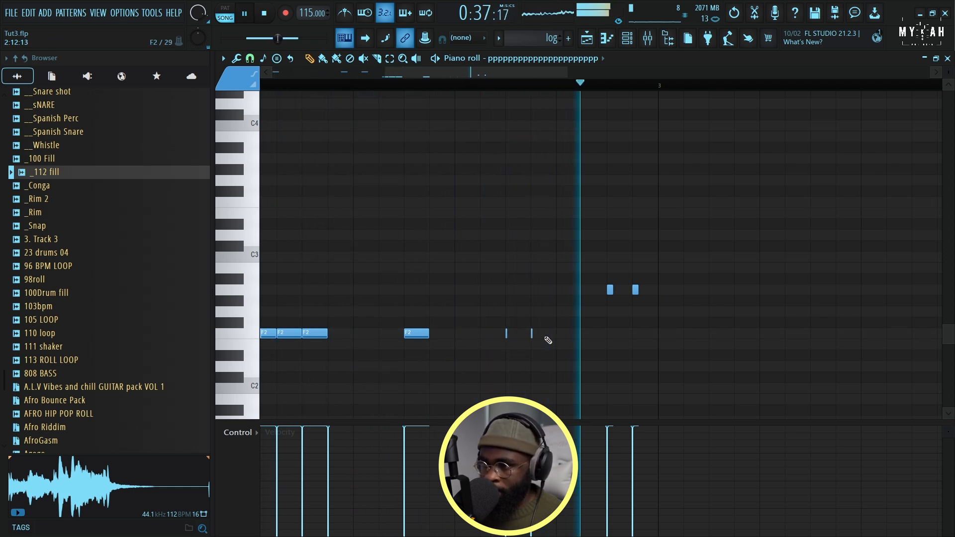
pyautogui.click(556, 337)
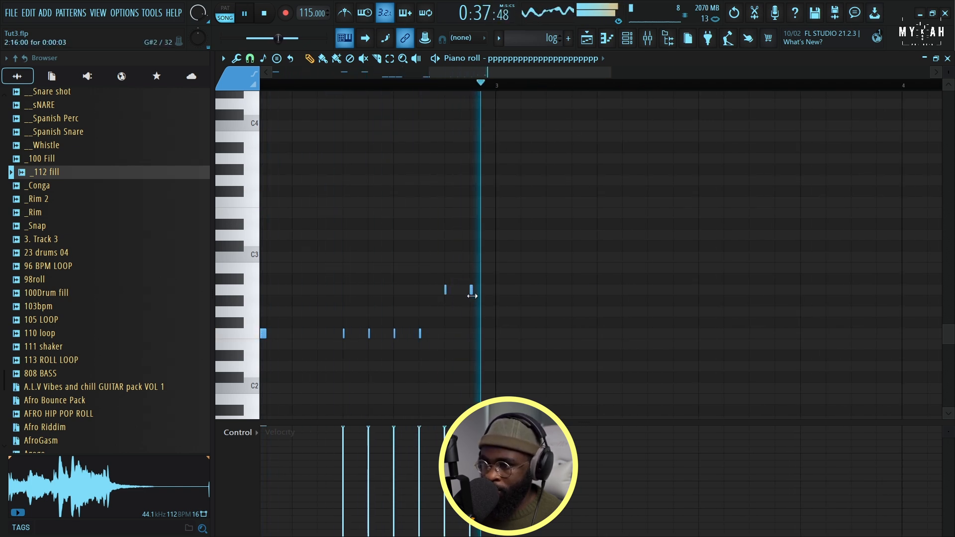
# Add very short A2 notes at steps 1, 7 and 11 of bar 3 in the log pattern and play them
pyautogui.press('space')
pyautogui.click(499, 290)
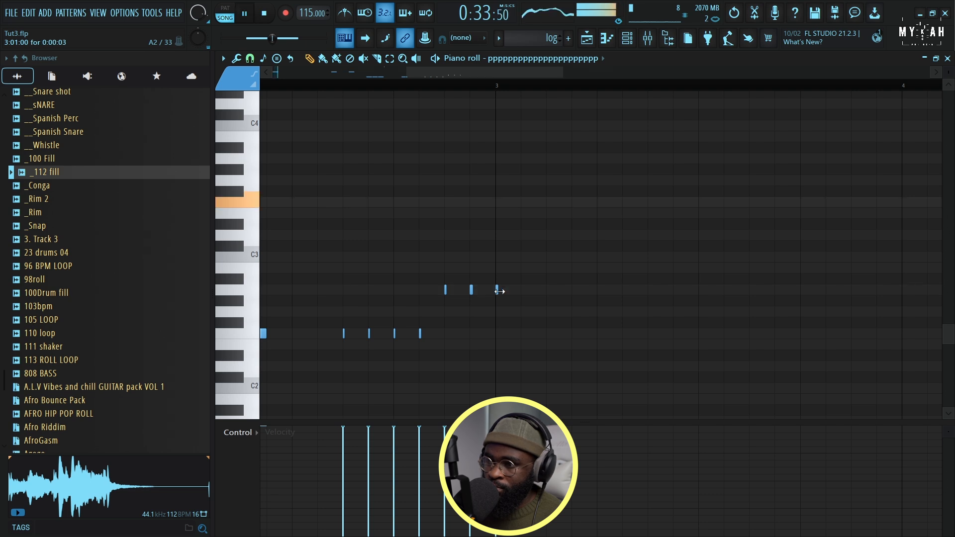
pyautogui.press('space')
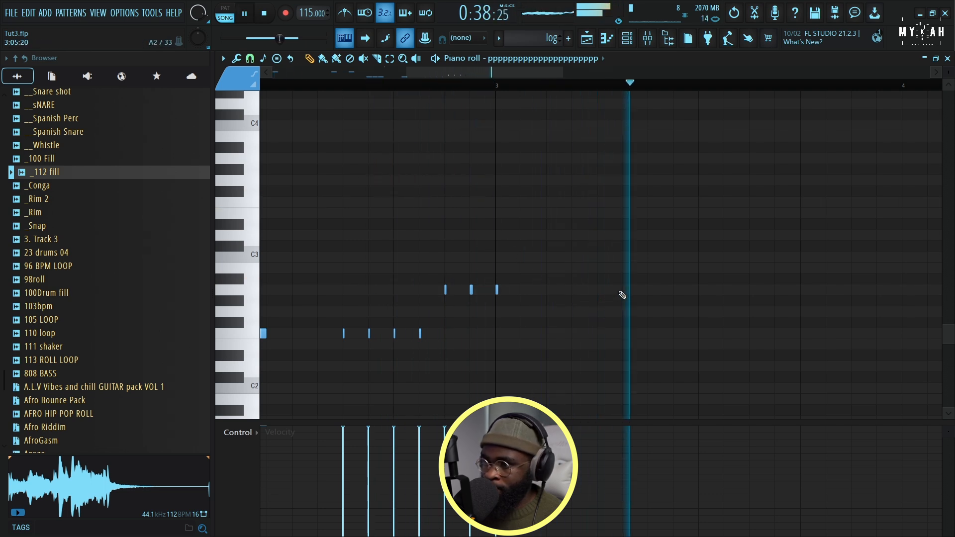
pyautogui.hscroll(5, 565, 82)
pyautogui.press('space')
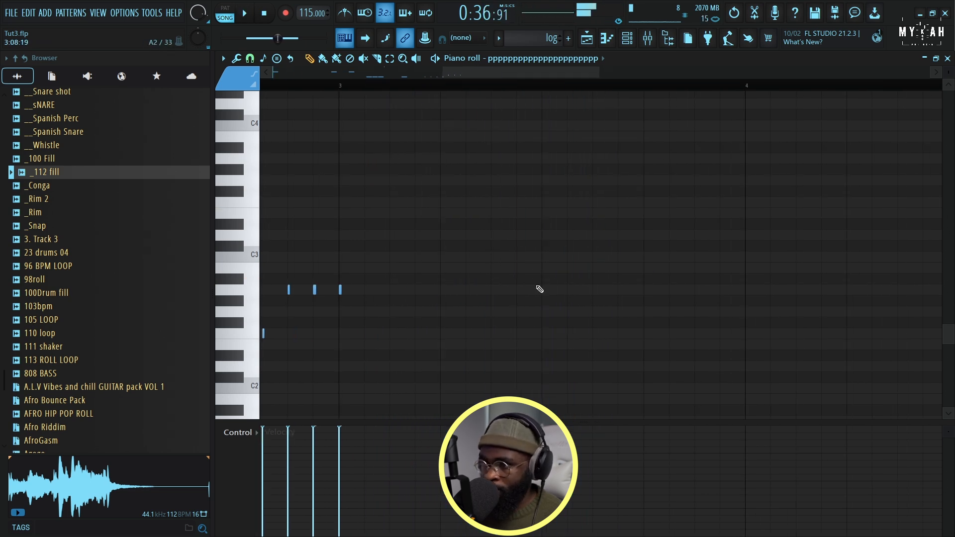
pyautogui.click(596, 301)
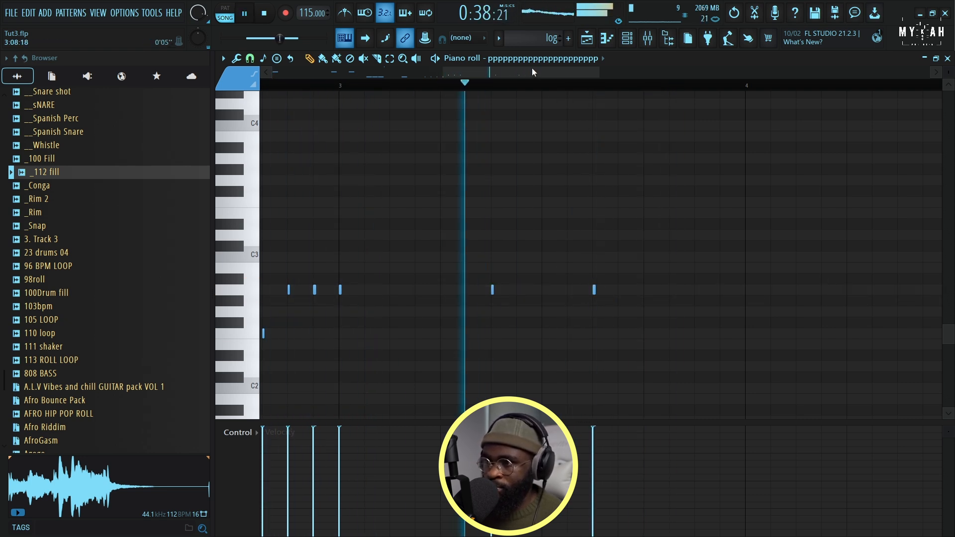
# Add six very short consecutive E2 notes from step 15 of bar 3 to step 4 of bar 4 and play them
pyautogui.hscroll(3, 560, 79)
pyautogui.hscroll(2, 560, 80)
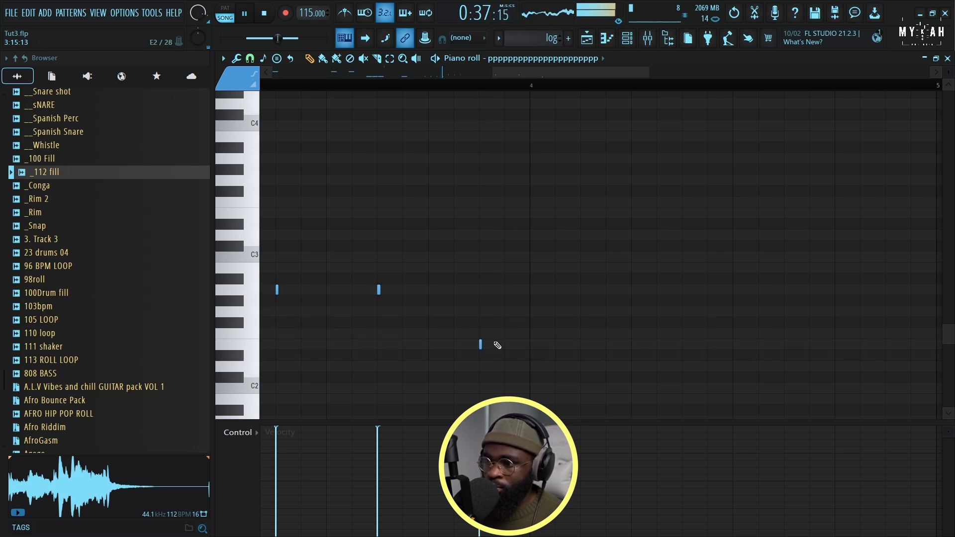
pyautogui.click(530, 345)
pyautogui.click(556, 345)
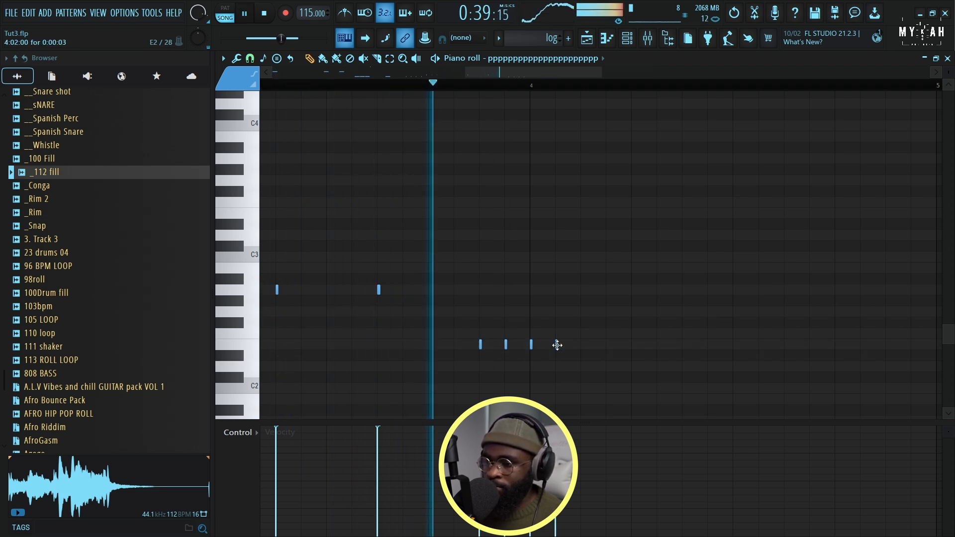
pyautogui.click(582, 345)
pyautogui.press('space')
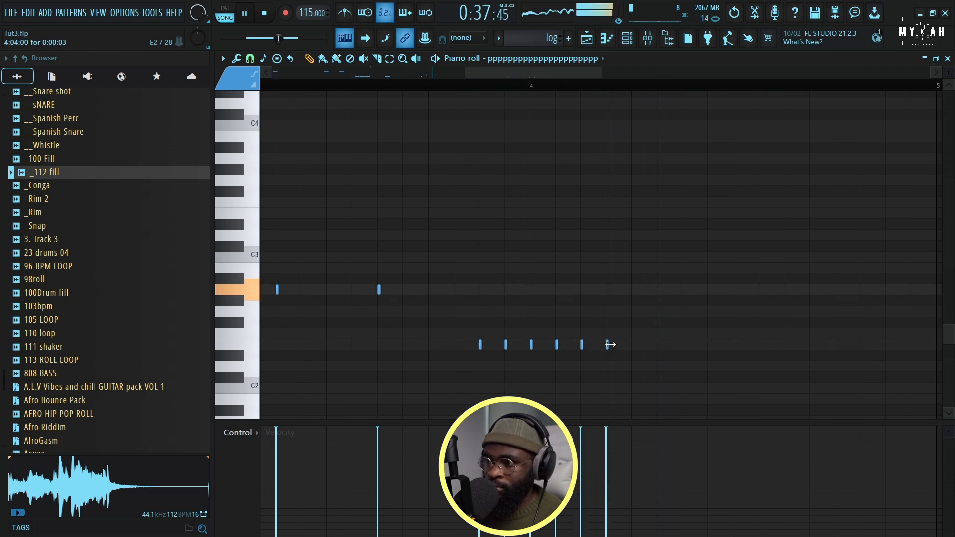
pyautogui.hscroll(3, 587, 81)
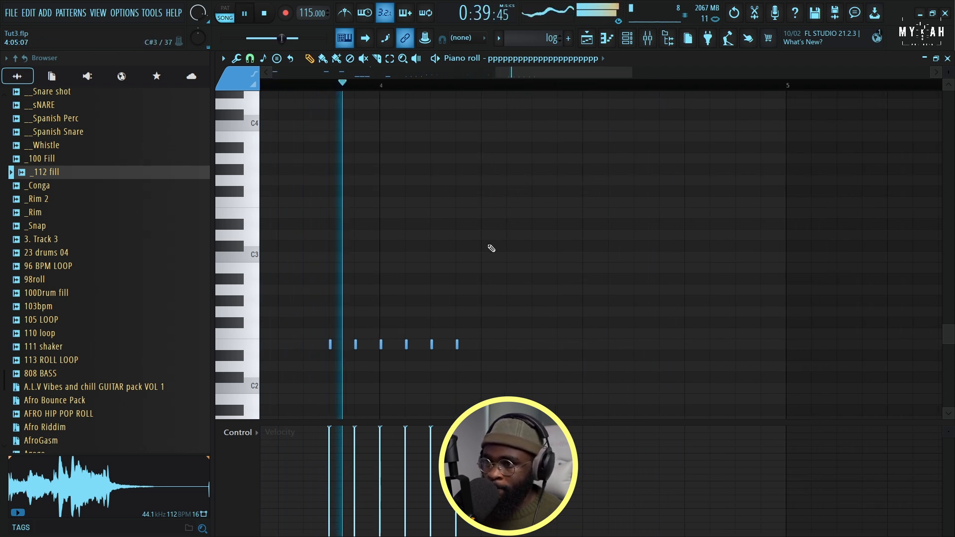
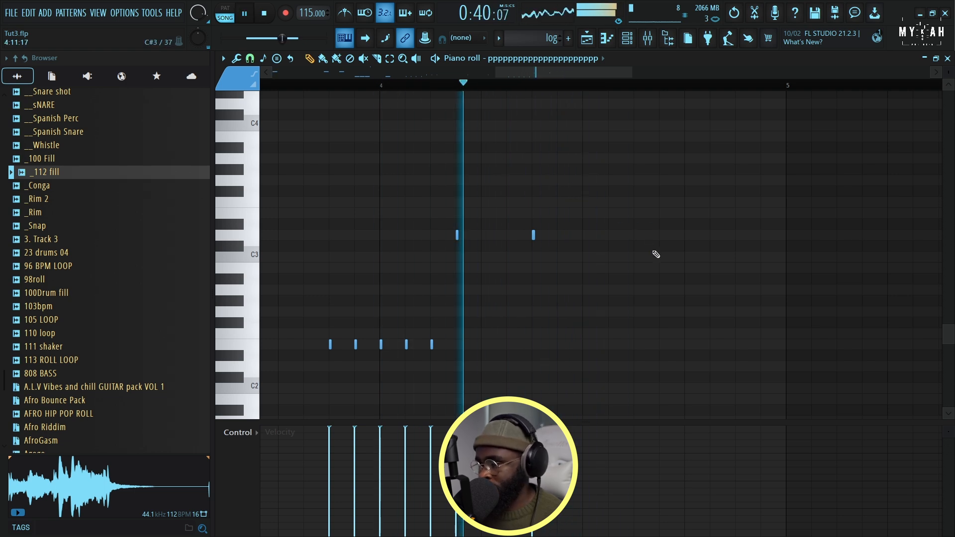
# Add very short F2 notes at steps 14, 15 and 16 of bar 4 in the log pattern, and return to the playlist
pyautogui.click(712, 334)
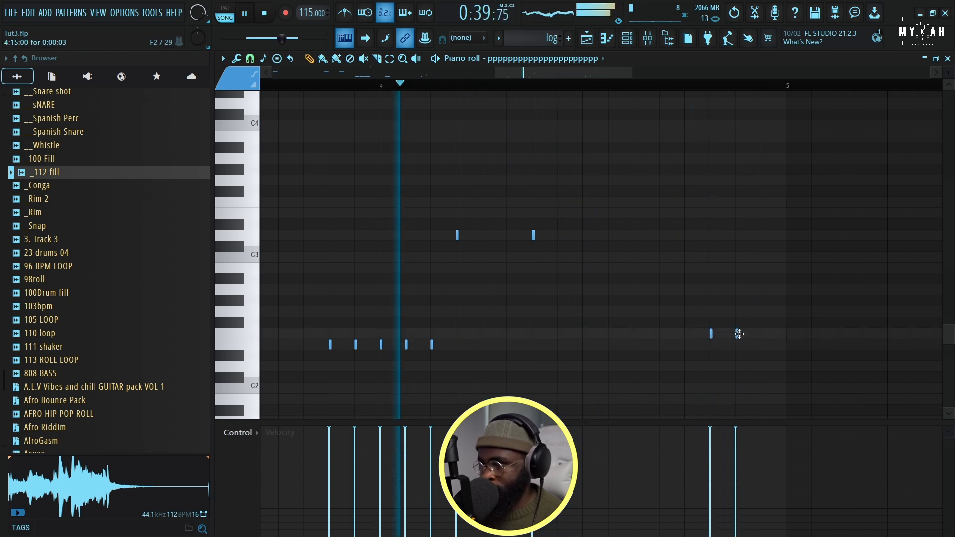
pyautogui.click(736, 333)
pyautogui.click(762, 334)
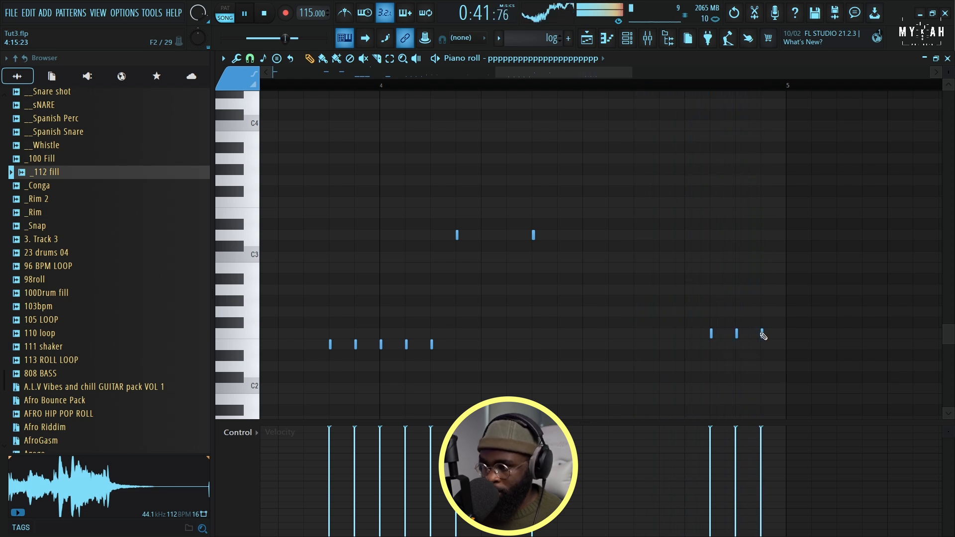
pyautogui.click(587, 38)
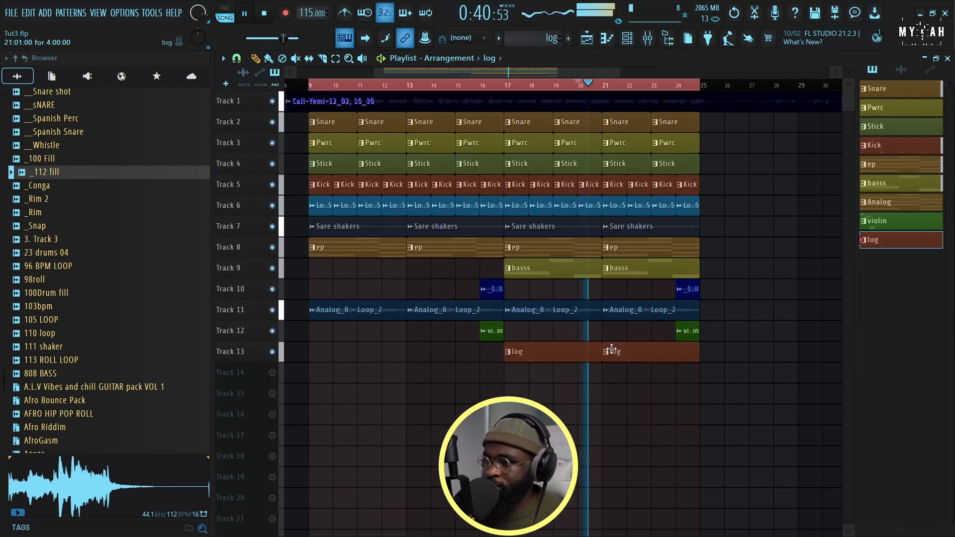
# Listen to the arrangement across the looped section from bar 9 and check its channels in the channel rack
pyautogui.scroll(-1, 506, 92)
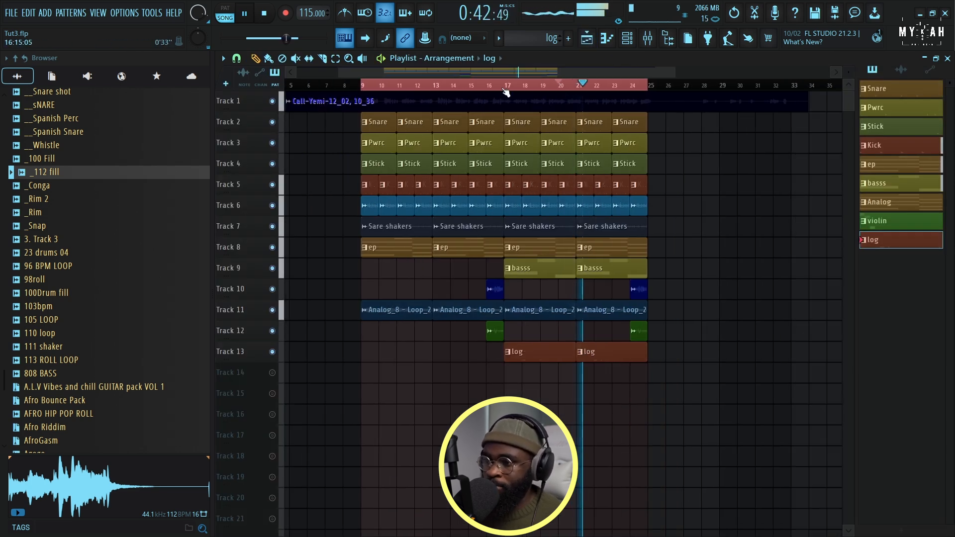
pyautogui.scroll(3, 523, 90)
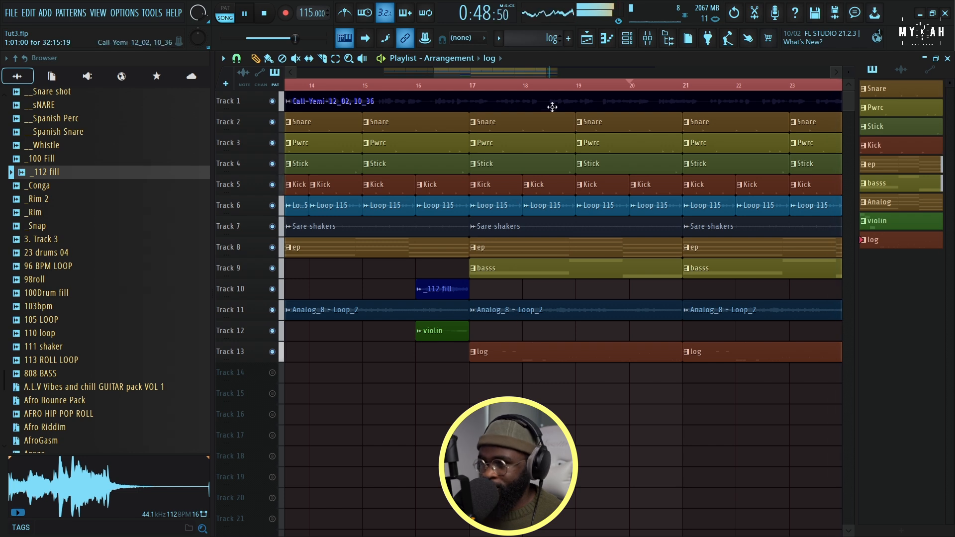
pyautogui.scroll(-5, 556, 90)
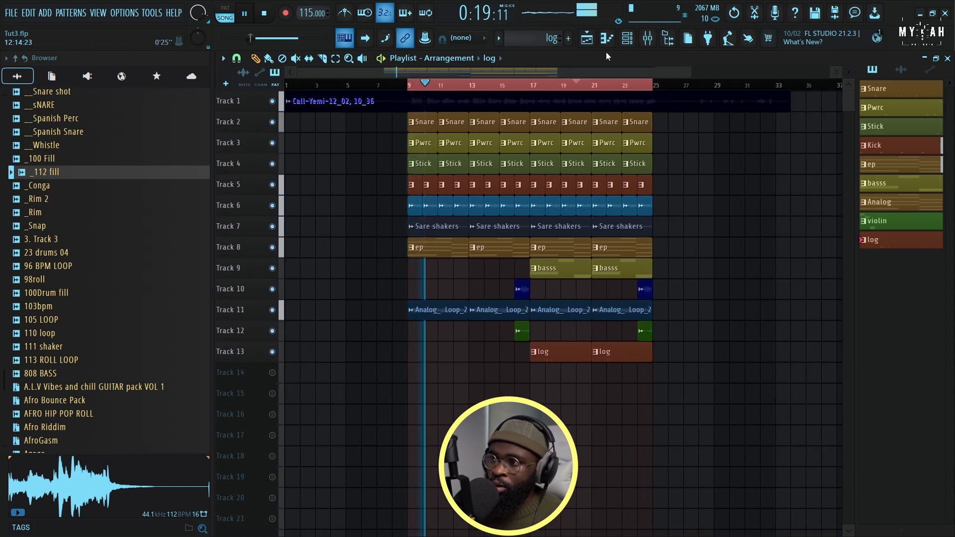
pyautogui.click(626, 41)
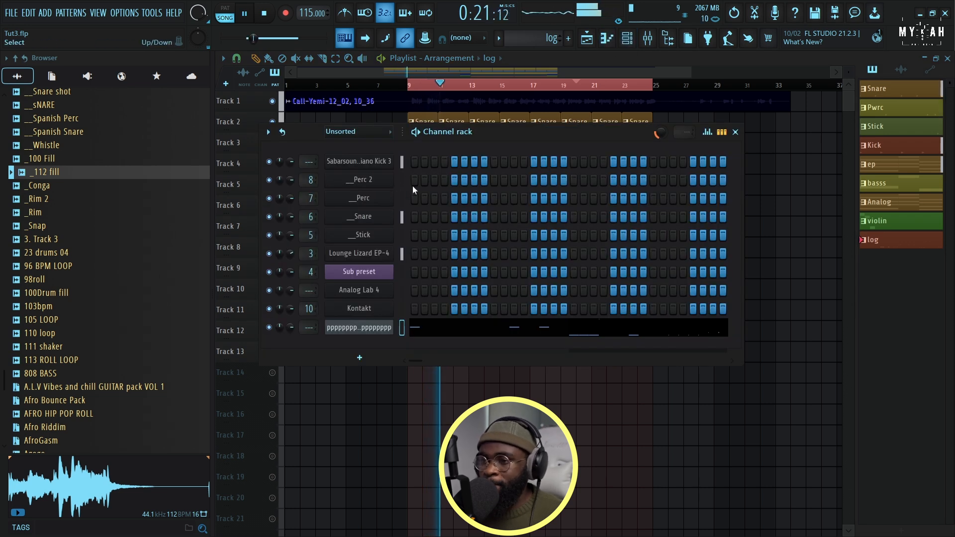
pyautogui.press('F6')
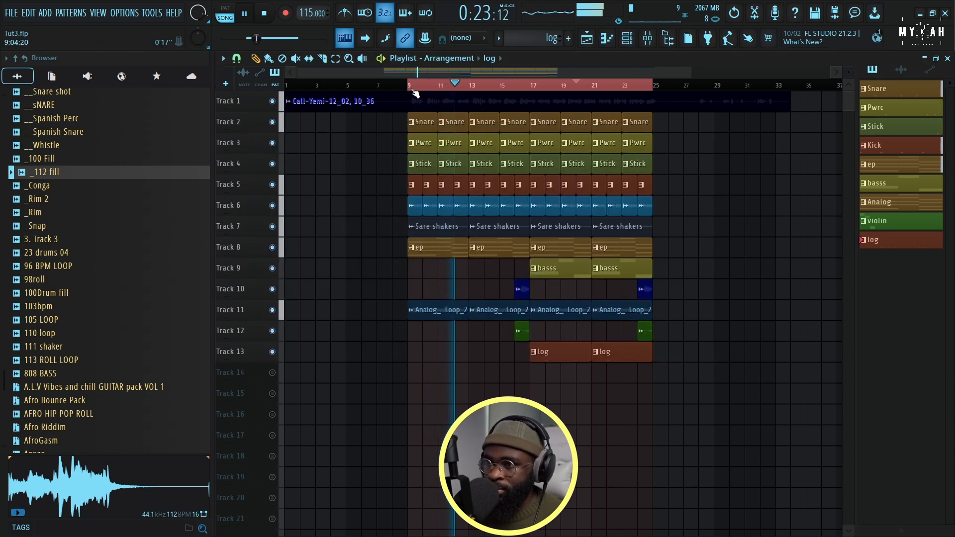
# Copy the drum, Loop 115 and Sare shakers clips of bars 9 to 12 on tracks 2 to 7 into bars 1 to 8, and play from bar 1
pyautogui.moveTo(410, 122); pyautogui.dragTo(467, 234)
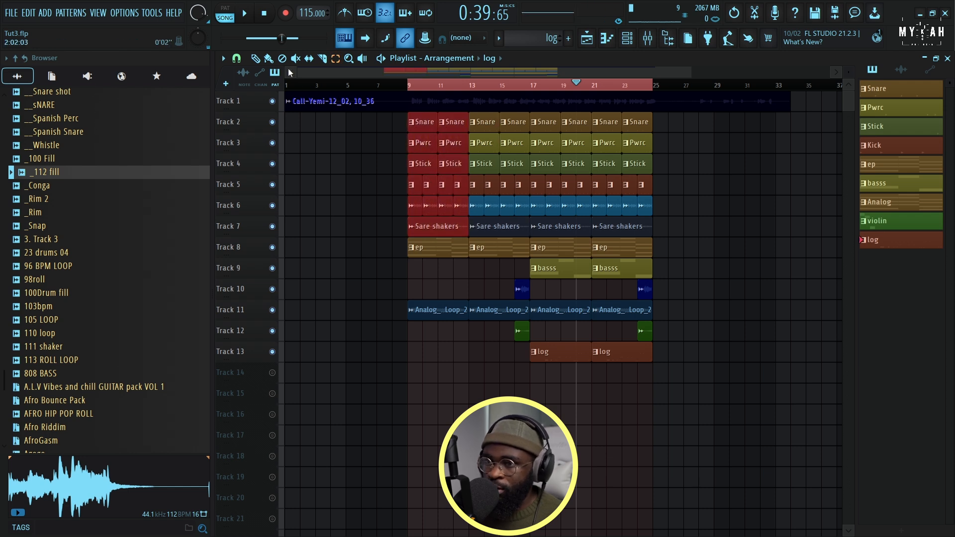
pyautogui.press('space')
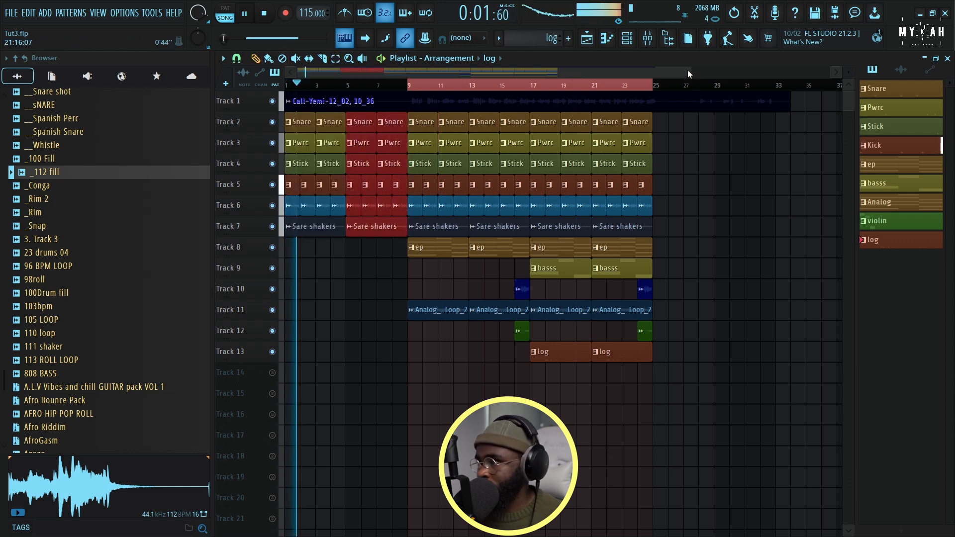
# Copy the _112 fill and violin clips from bar 16 to bar 8
pyautogui.moveTo(691, 72); pyautogui.dragTo(489, 105)
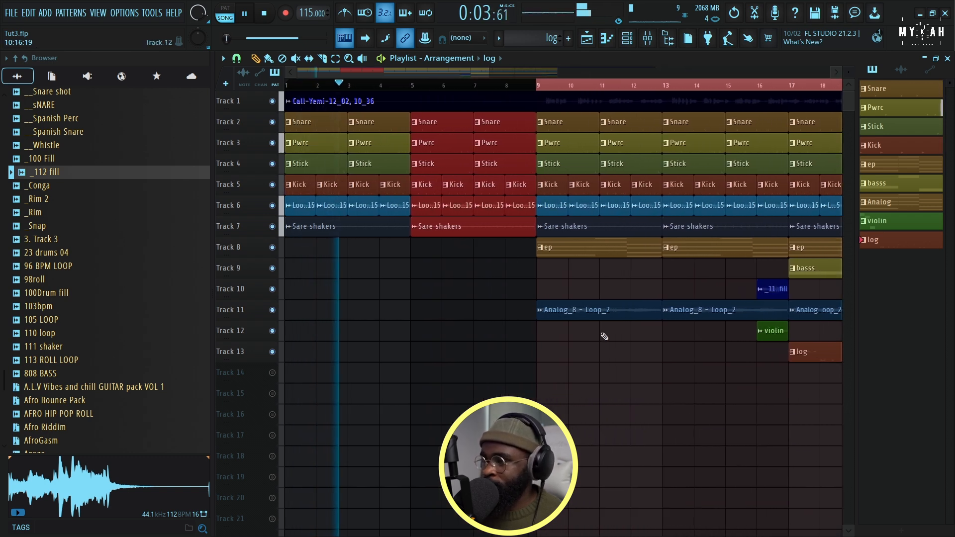
pyautogui.moveTo(777, 295); pyautogui.dragTo(528, 296)
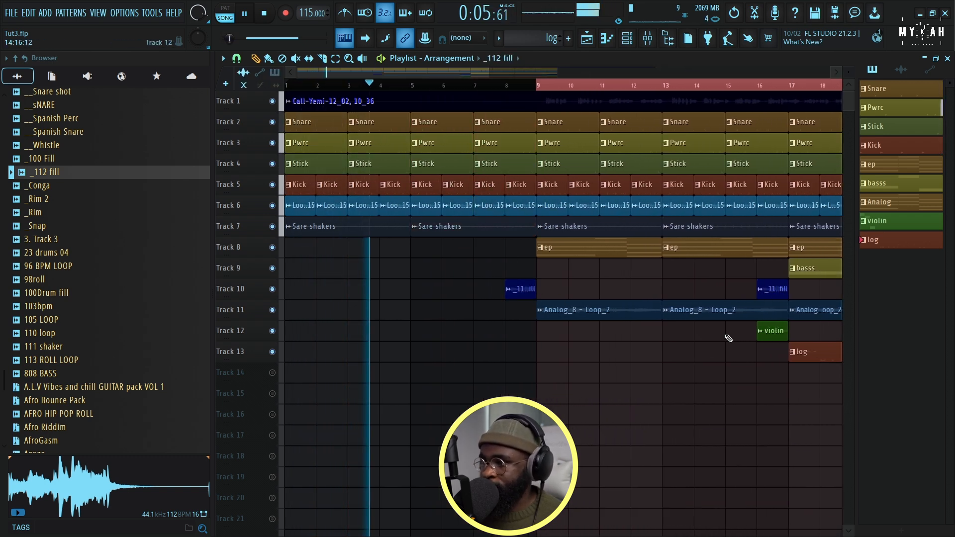
pyautogui.moveTo(763, 337); pyautogui.dragTo(512, 336)
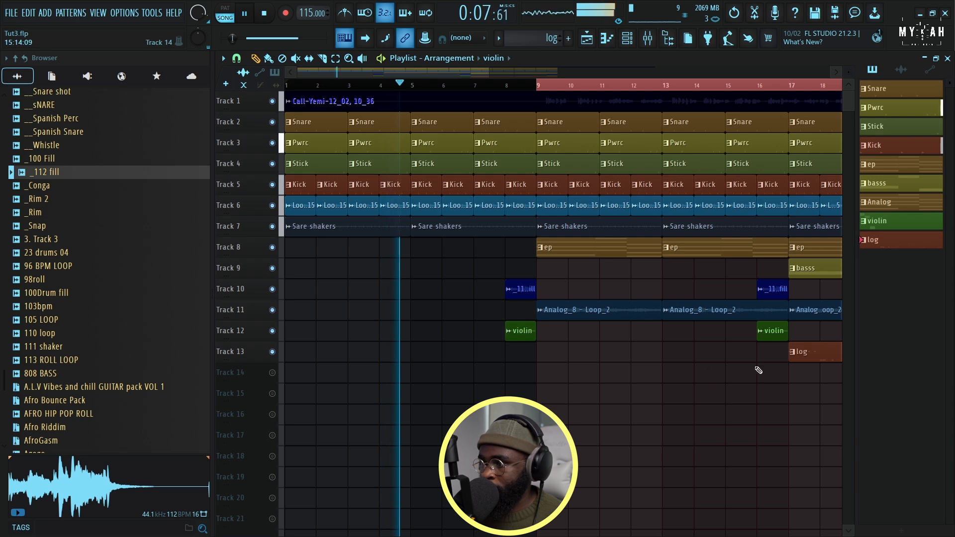
# Place lepa riser fx from the Jeb New Sauce Fx folder on Track 13 across bars 5 to 8 and route it to mixer track 13
pyautogui.scroll(-2, 481, 90)
pyautogui.scroll(9, 58, 226)
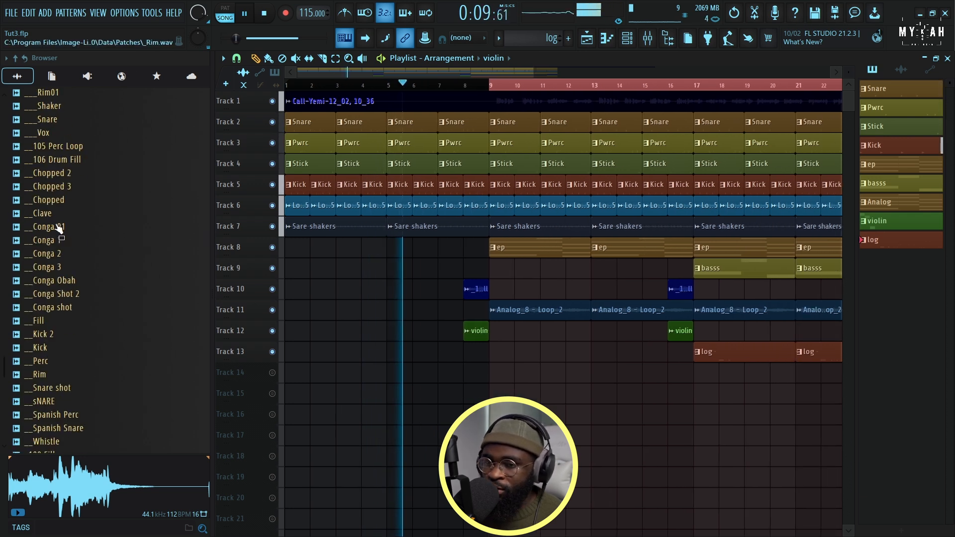
pyautogui.scroll(20, 59, 227)
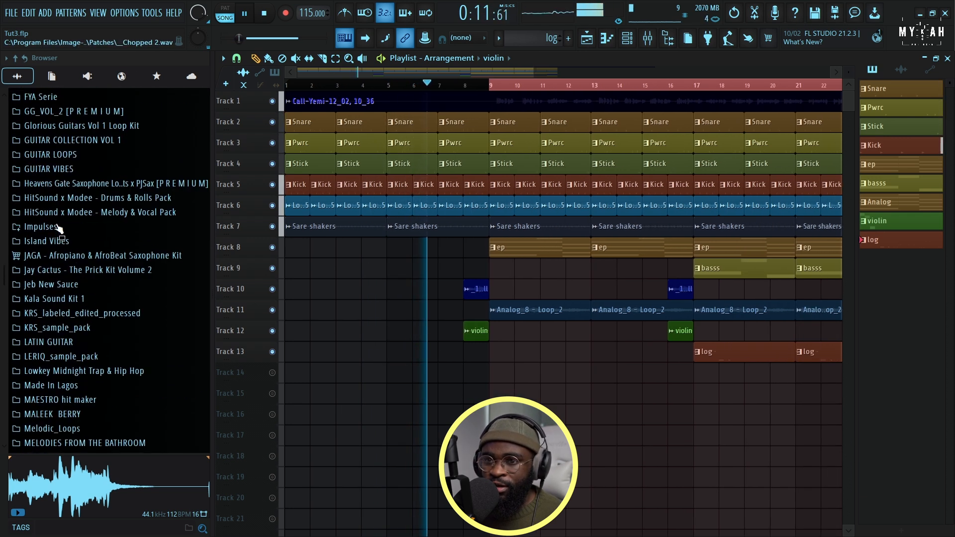
pyautogui.scroll(-10, 58, 227)
pyautogui.scroll(5, 67, 214)
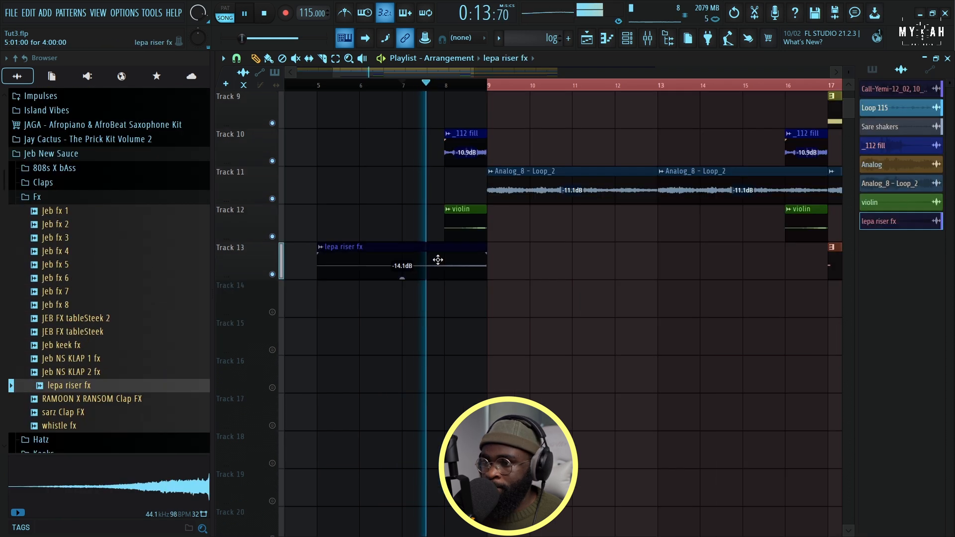
pyautogui.doubleClick(437, 258)
pyautogui.click(599, 184)
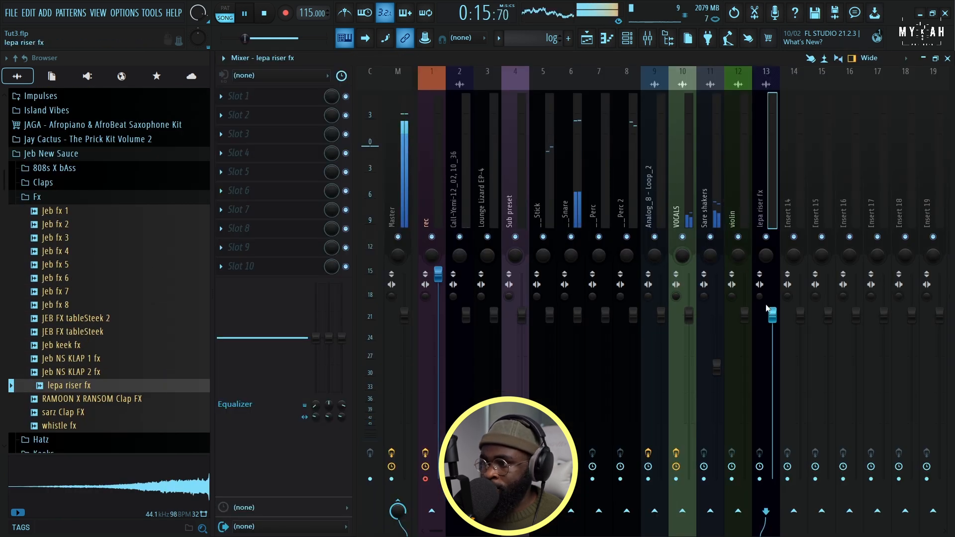
pyautogui.click(587, 39)
# Audition samples in the Jeb New Sauce Fx folder and place RAMOON X RANSOM Clap FX at bar 9 on Track 13
pyautogui.press('space')
pyautogui.click(121, 333)
pyautogui.click(90, 347)
pyautogui.click(87, 370)
pyautogui.click(89, 359)
pyautogui.click(75, 345)
pyautogui.click(65, 386)
pyautogui.click(87, 372)
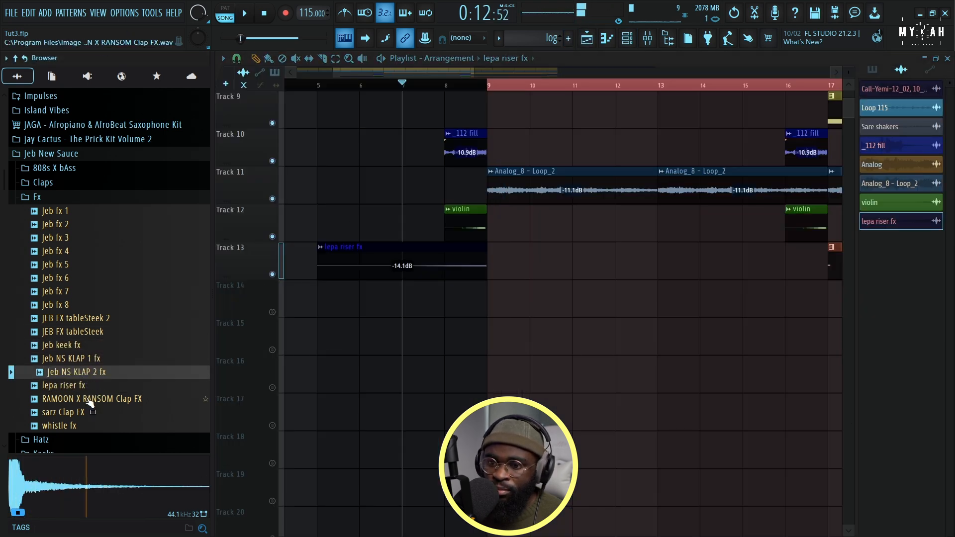
pyautogui.click(88, 397)
pyautogui.moveTo(91, 409); pyautogui.dragTo(506, 267)
pyautogui.press('space')
pyautogui.scroll(-4, 414, 307)
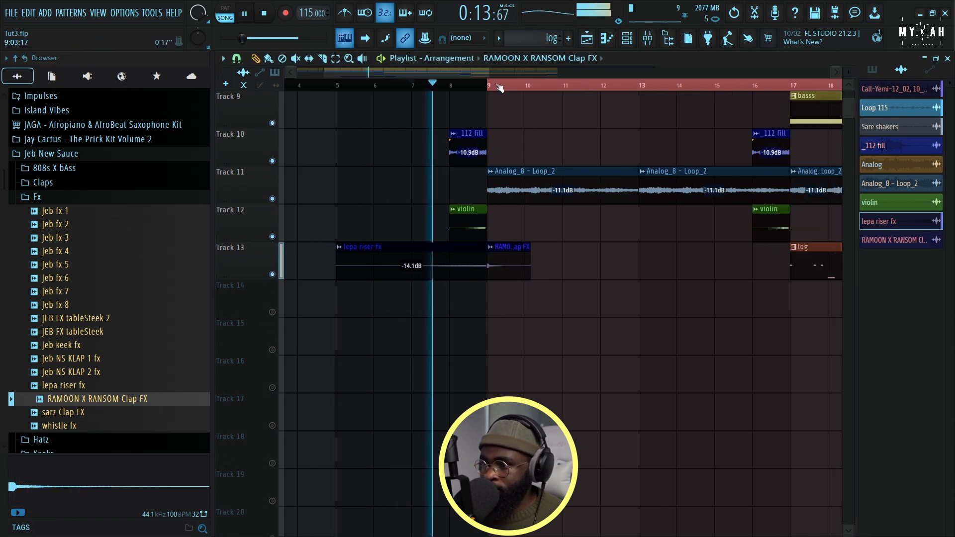
# Move the RAMOON X RANSOM Clap FX clip to Track 14 and copy it to bar 17
pyautogui.moveTo(435, 264); pyautogui.dragTo(439, 309)
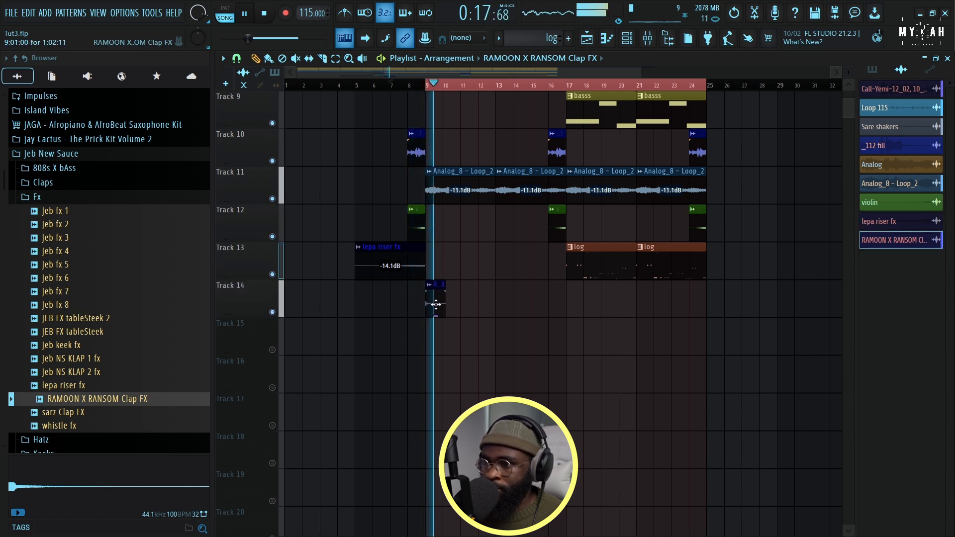
pyautogui.moveTo(517, 306); pyautogui.dragTo(575, 309)
pyautogui.scroll(8, 526, 267)
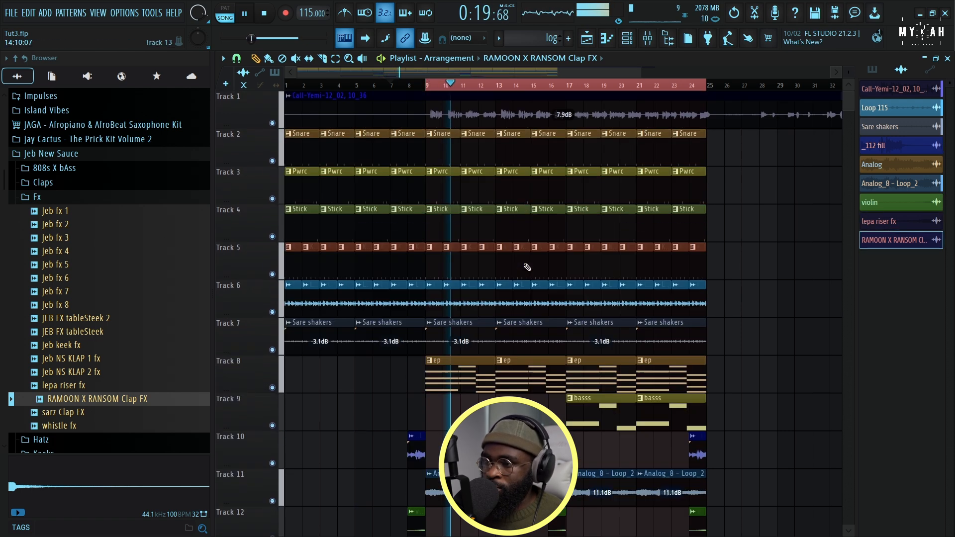
# Reduce the height of the playlist tracks and save the project
pyautogui.moveTo(850, 74); pyautogui.dragTo(850, 61)
pyautogui.hotkey('ctrl', 's')
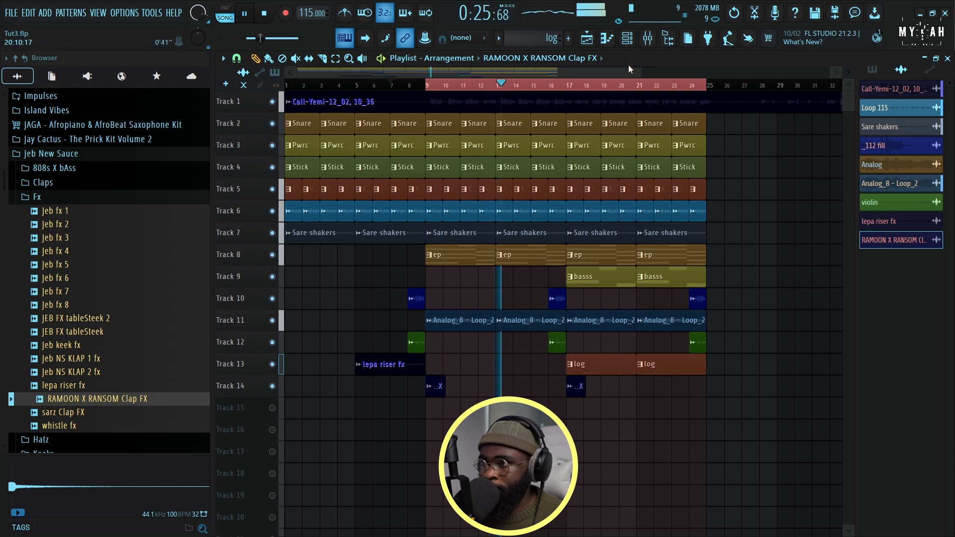
# Show the Unsorted channels in the channel rack and collapse the Jeb New Sauce folder
pyautogui.click(633, 40)
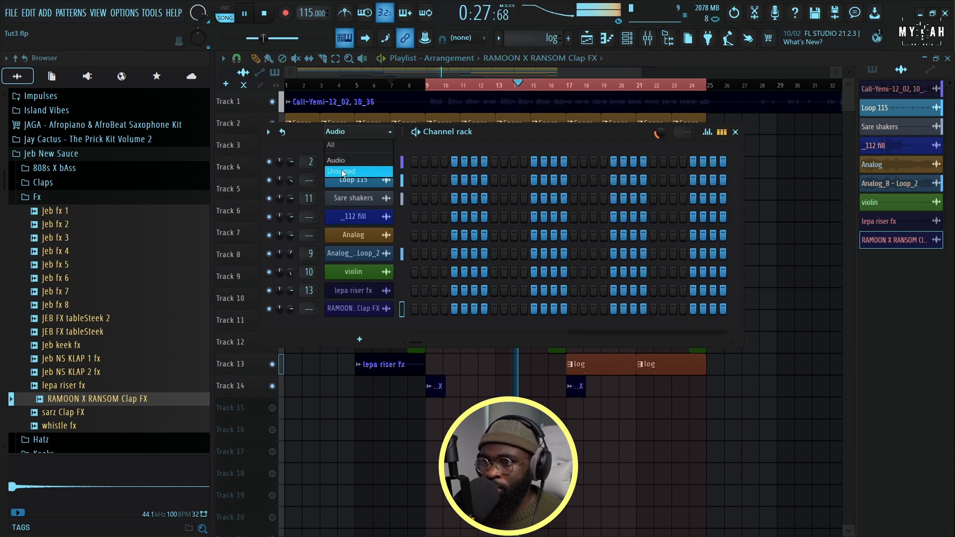
pyautogui.click(342, 172)
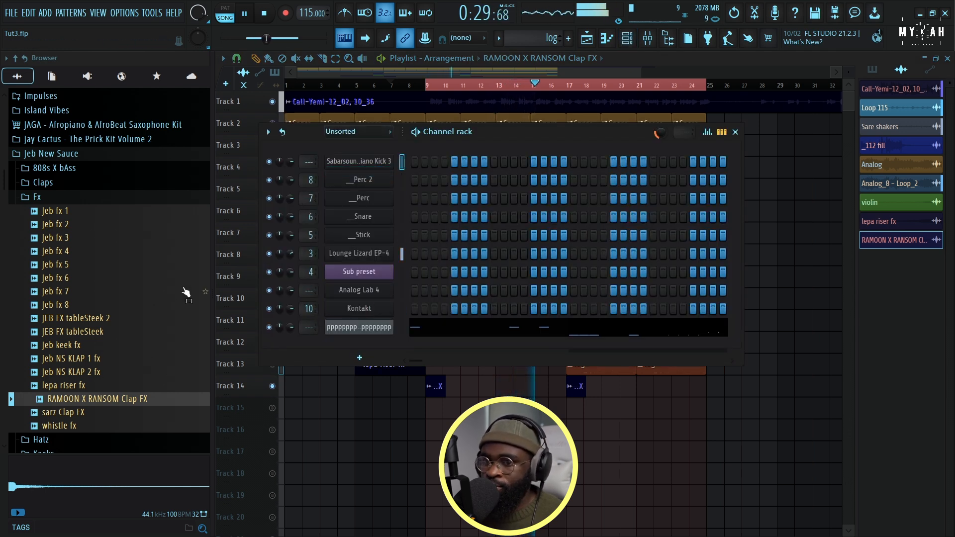
pyautogui.scroll(4, 149, 299)
pyautogui.click(75, 314)
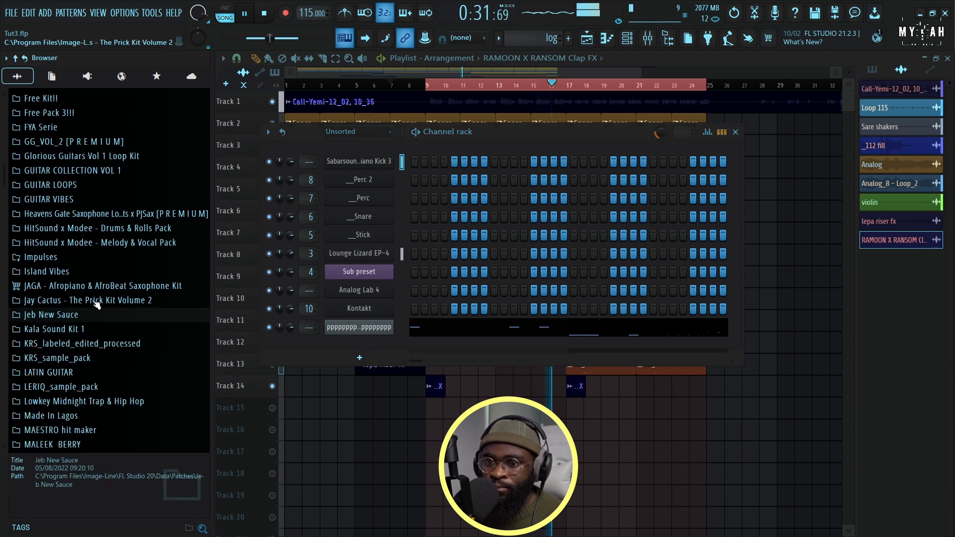
# Audition the Amapiano Drumkit fills and place Vigro_Roll_1 at bar 8 on Track 15
pyautogui.scroll(10, 97, 304)
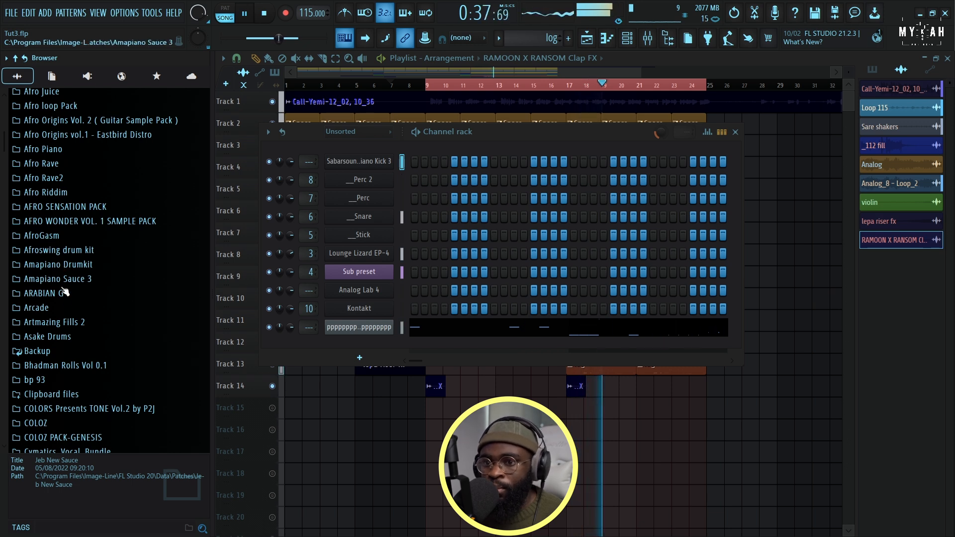
pyautogui.scroll(4, 66, 277)
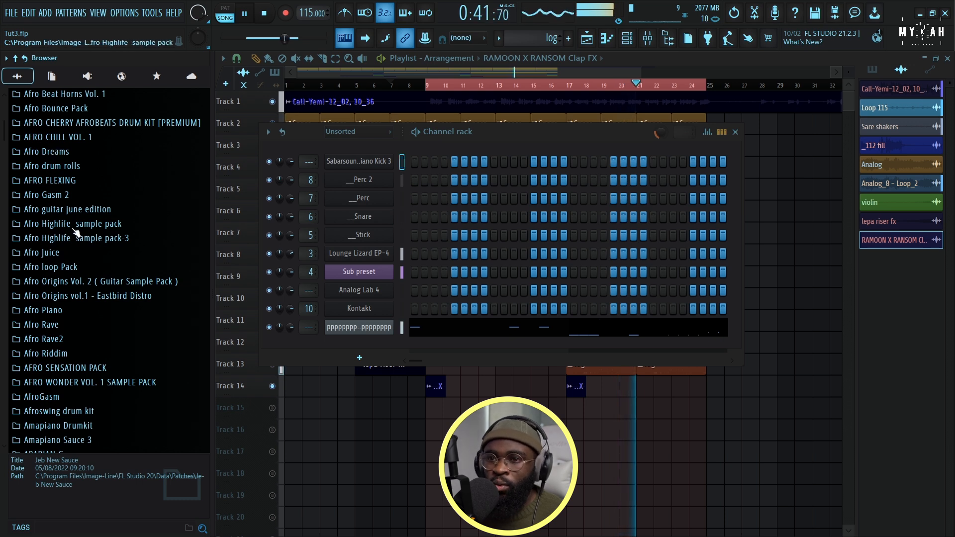
pyautogui.scroll(-5, 85, 244)
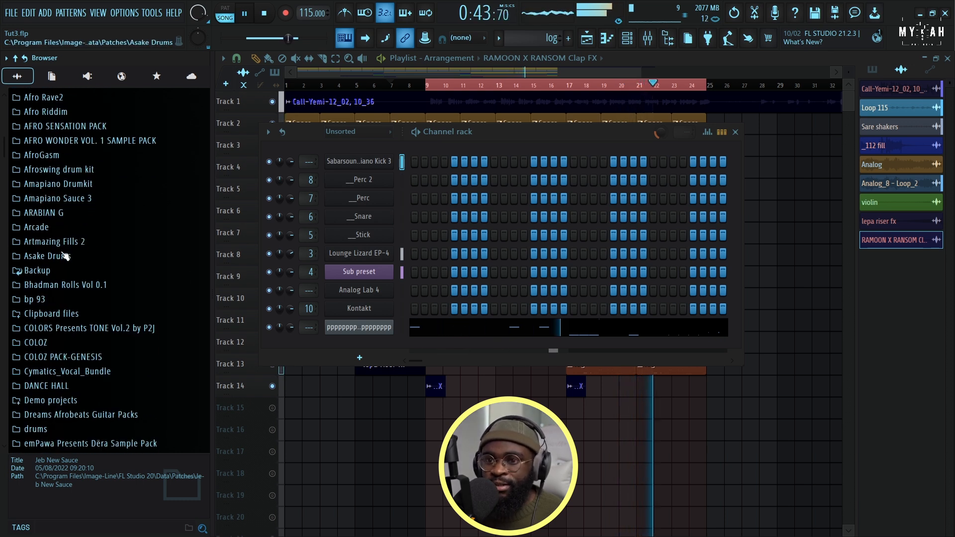
pyautogui.click(55, 198)
pyautogui.click(54, 198)
pyautogui.click(55, 184)
pyautogui.click(76, 242)
pyautogui.click(67, 269)
pyautogui.press('space')
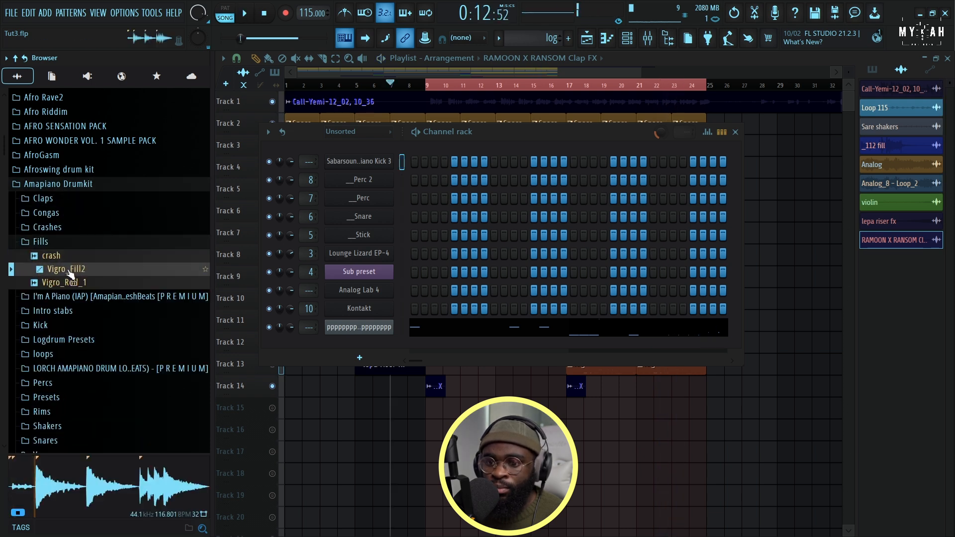
pyautogui.click(73, 281)
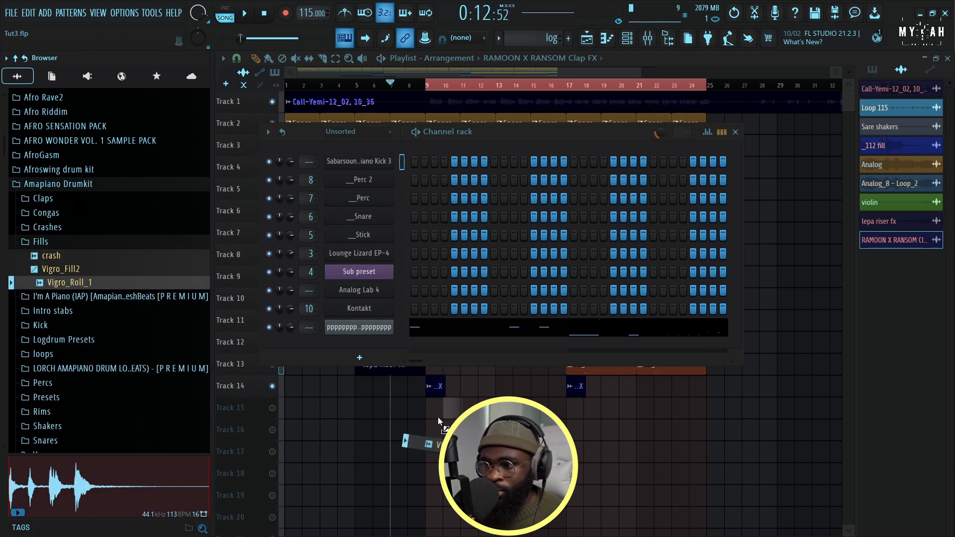
pyautogui.moveTo(412, 413); pyautogui.dragTo(411, 408)
pyautogui.press('space')
# Set the playlist snap to 1/2 beat and move the Vigro_Roll_1 clip to step 11 of bar 8
pyautogui.scroll(8, 410, 91)
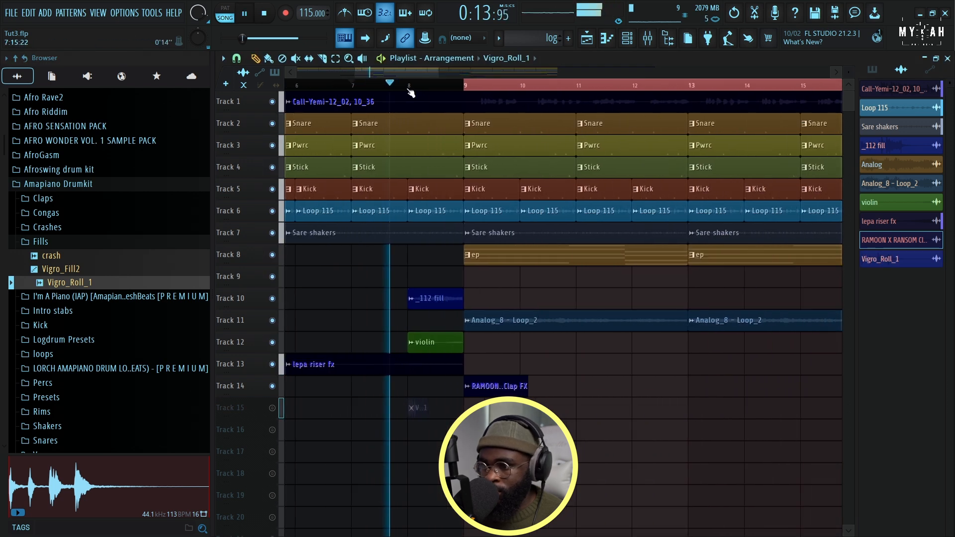
pyautogui.click(236, 59)
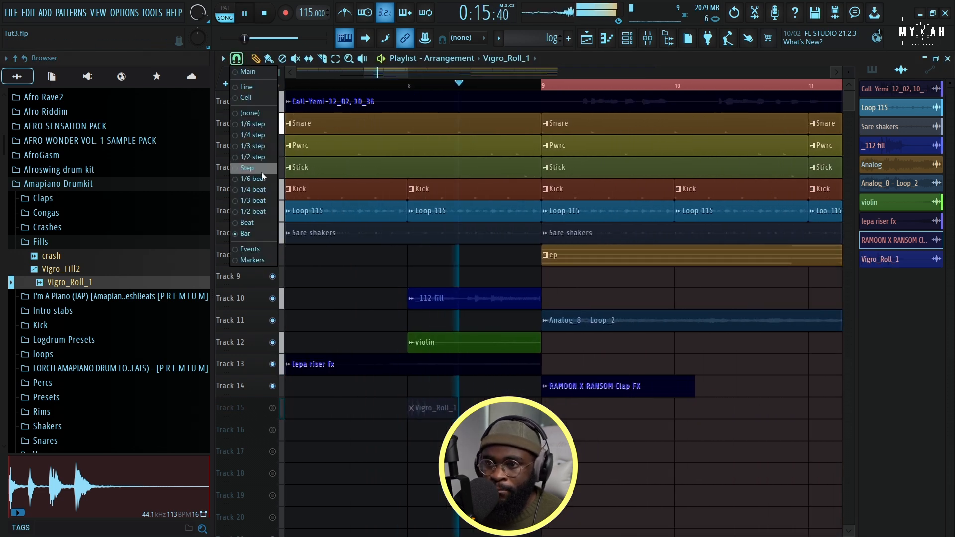
pyautogui.click(253, 213)
pyautogui.press('space')
pyautogui.press('space')
pyautogui.moveTo(439, 406); pyautogui.dragTo(512, 408)
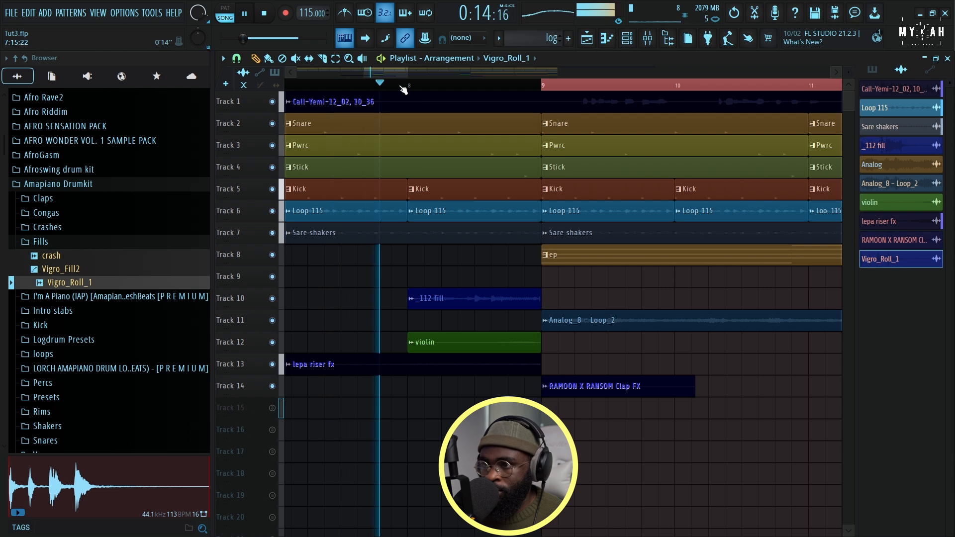
# Open the sample settings of the Vigro_Roll_1 clip on Track 15 and route it to mixer track 14
pyautogui.scroll(4, 401, 87)
pyautogui.click(276, 411)
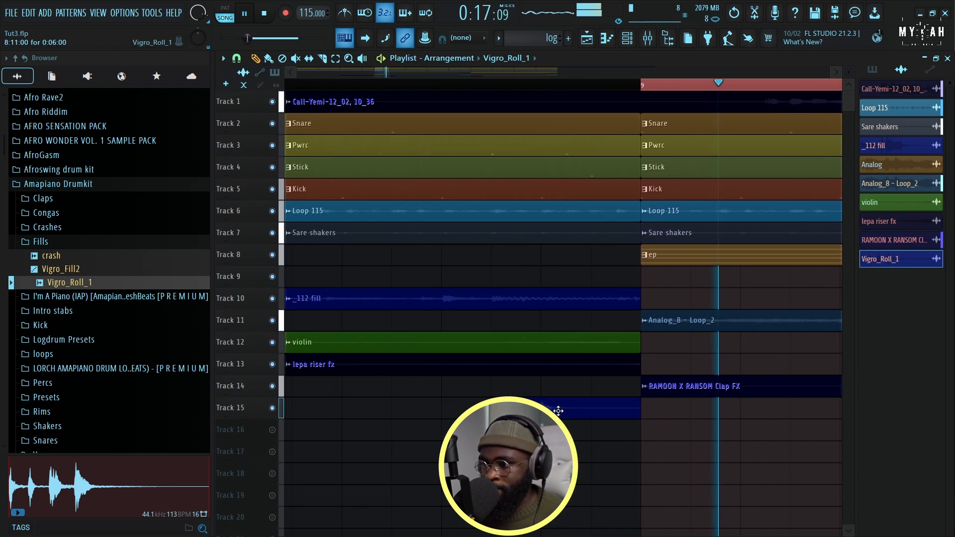
pyautogui.doubleClick(559, 409)
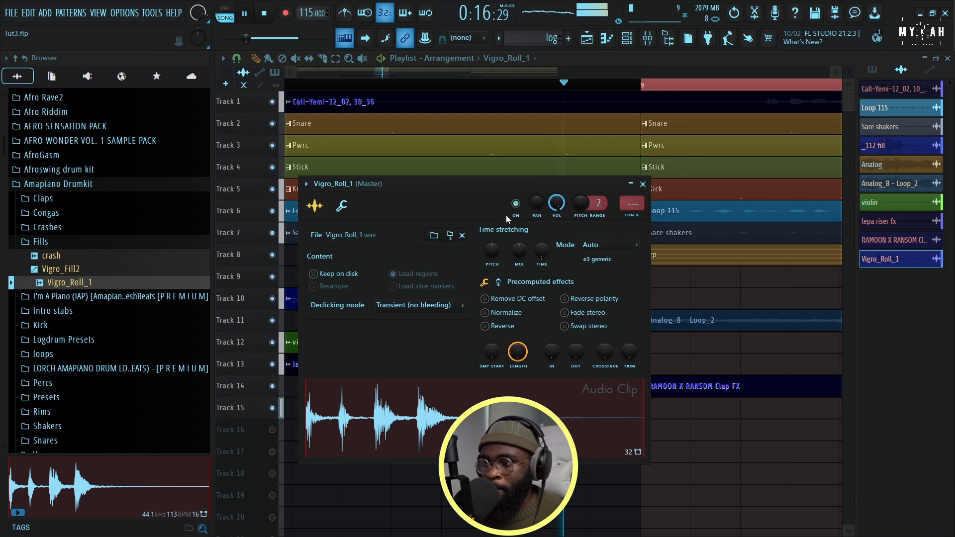
pyautogui.click(629, 214)
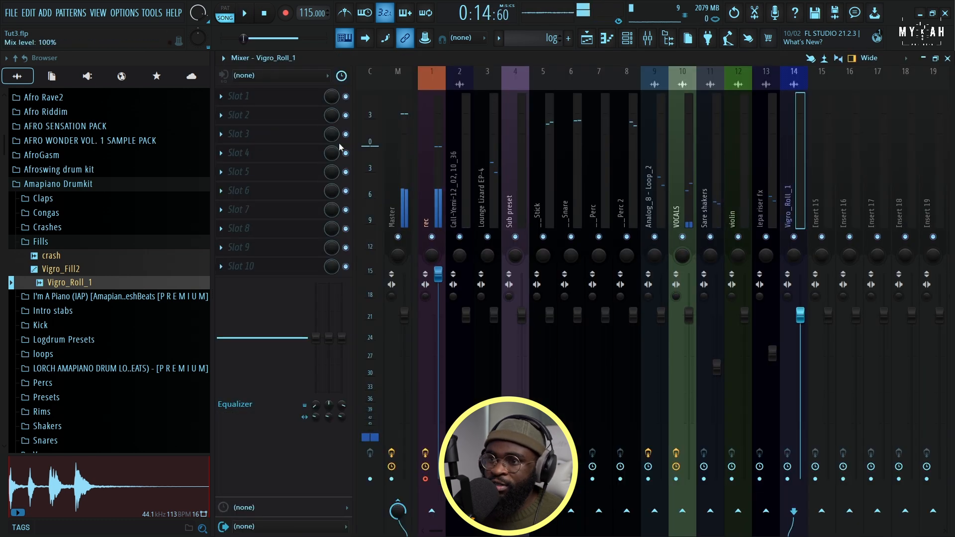
# Load Poor Plate in the first effect slot of the Vigro_Roll_1 mixer track and lower the track's volume fader
pyautogui.click(261, 94)
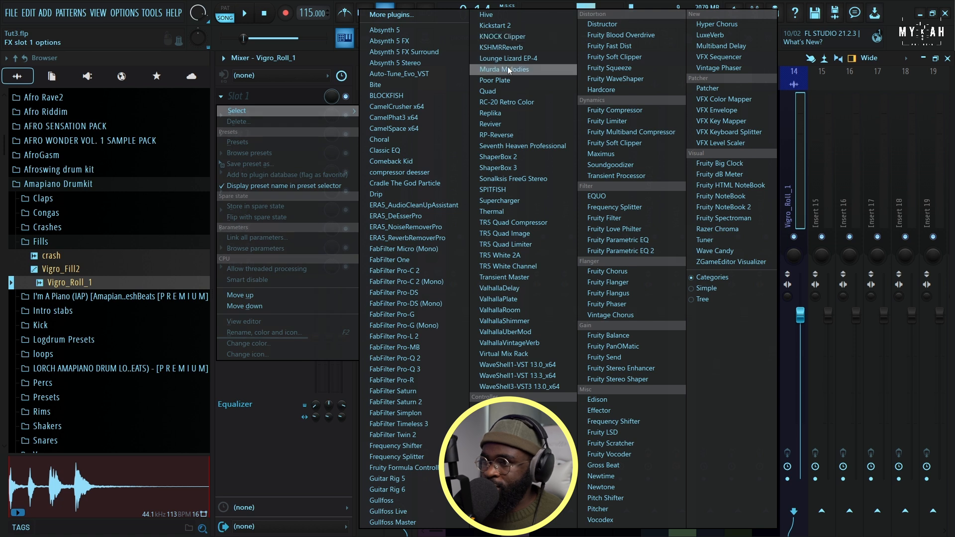
pyautogui.click(497, 80)
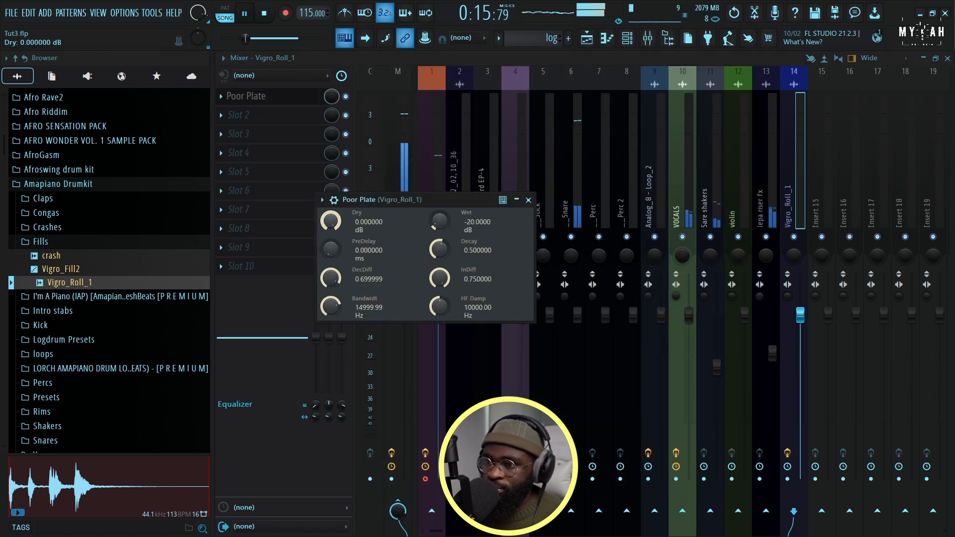
pyautogui.moveTo(800, 314); pyautogui.dragTo(800, 349)
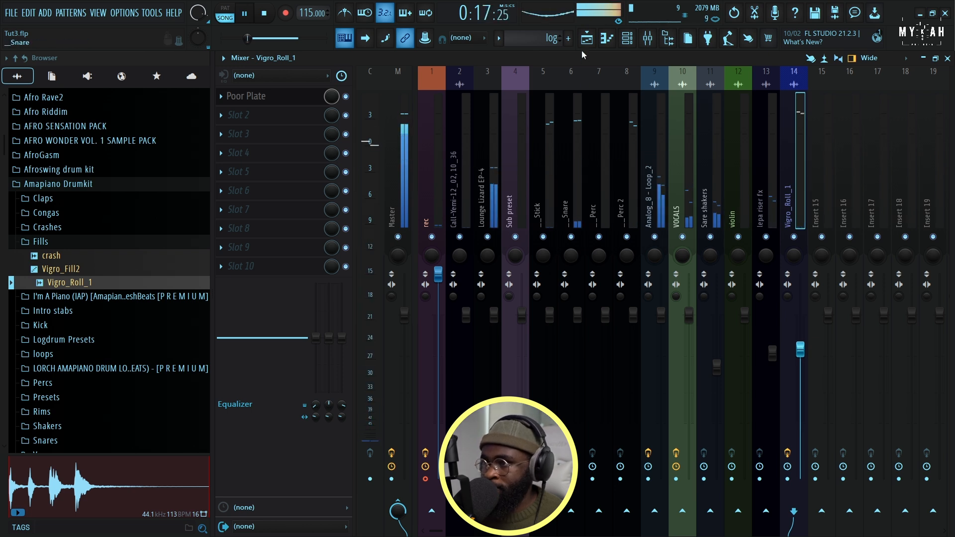
# Return to the playlist, play back the transition from bar 8 into bar 9 and look through the drum samples in the browser
pyautogui.press('F5')
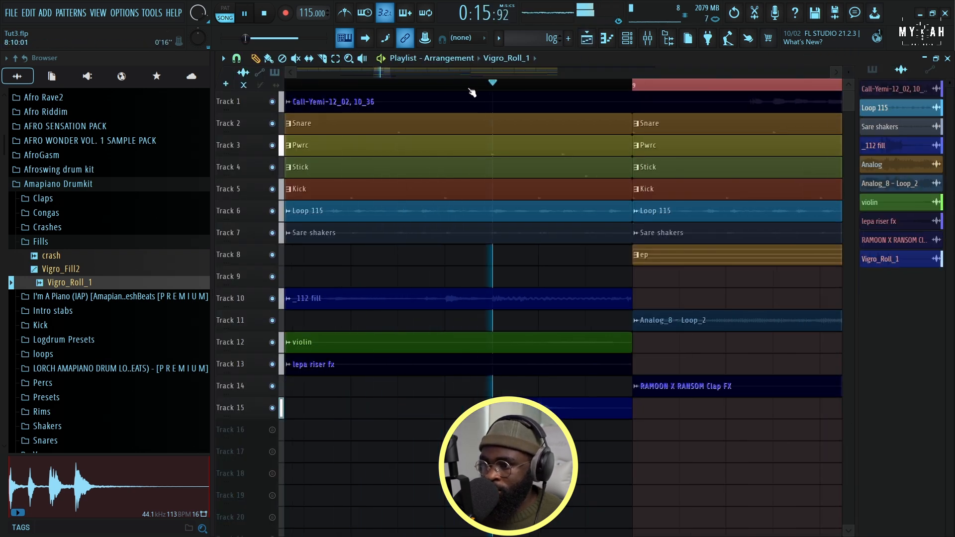
pyautogui.scroll(-5, 470, 91)
pyautogui.press('space')
pyautogui.scroll(-10, 109, 386)
pyautogui.scroll(-20, 108, 386)
pyautogui.press('space')
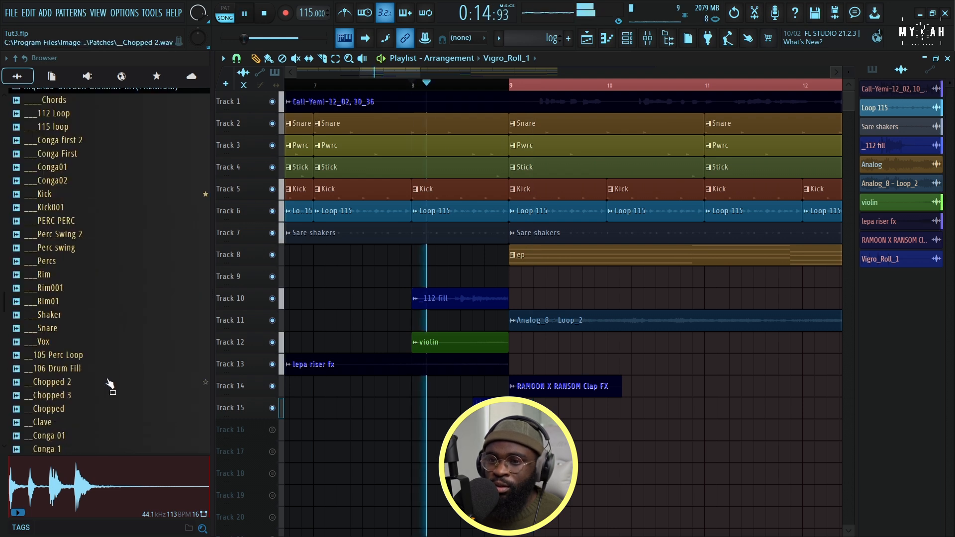
pyautogui.scroll(-8, 538, 88)
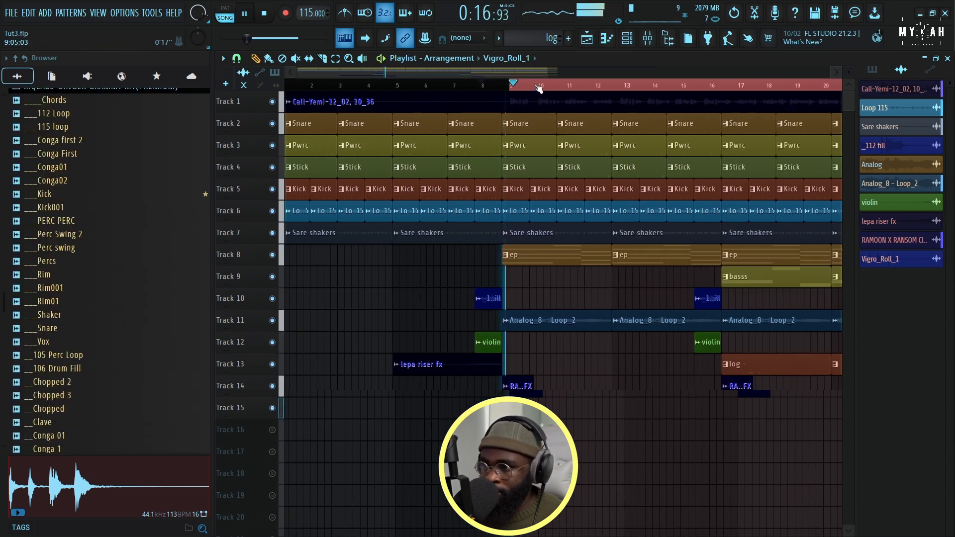
pyautogui.scroll(-2, 538, 89)
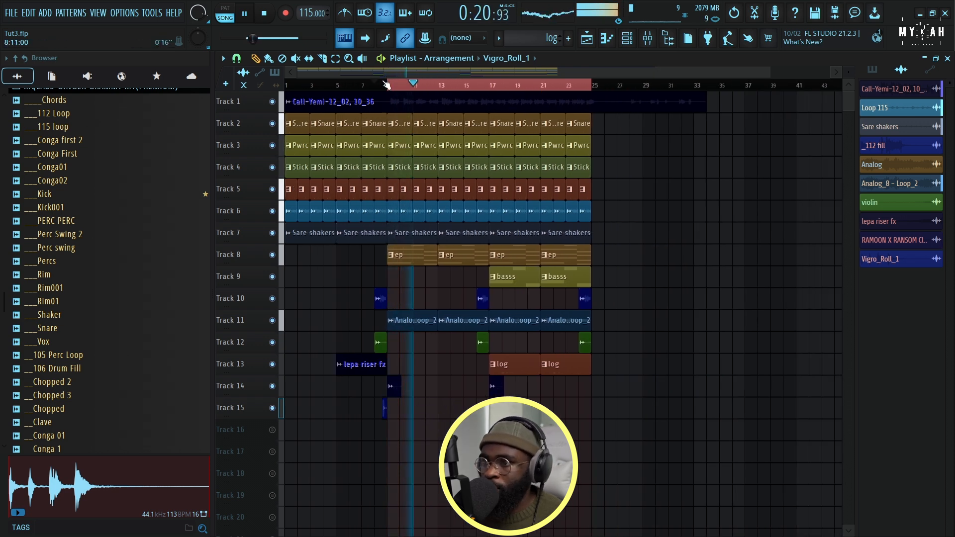
# Set the playlist snap to Bar and copy the Vigro_Roll_1 clip from bar 8 to bar 16 on Track 15
pyautogui.scroll(8, 386, 85)
pyautogui.click(237, 58)
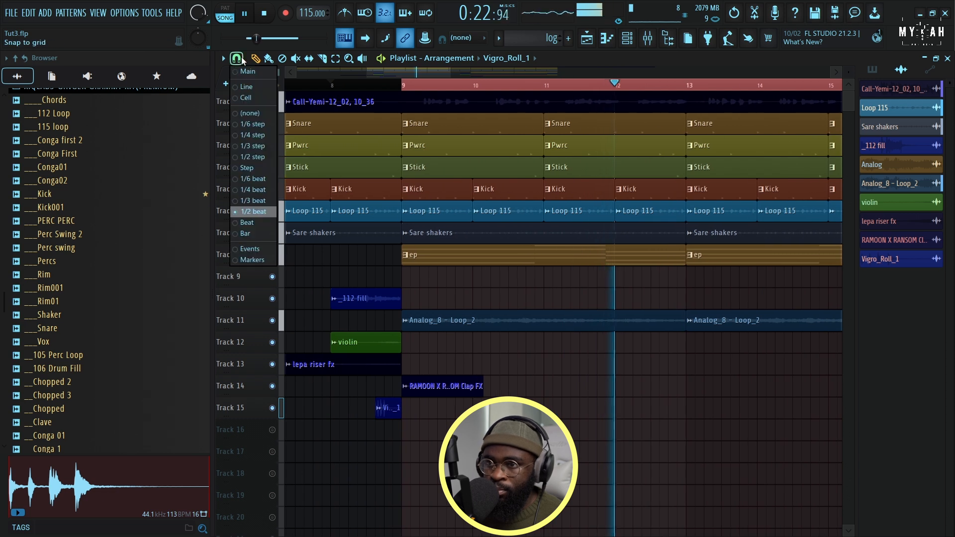
pyautogui.click(246, 234)
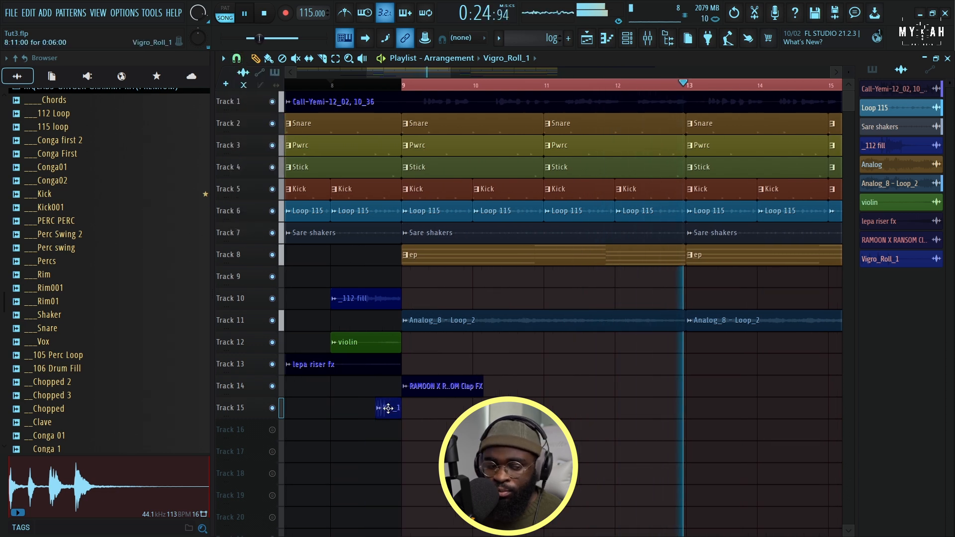
pyautogui.moveTo(424, 413); pyautogui.dragTo(701, 404)
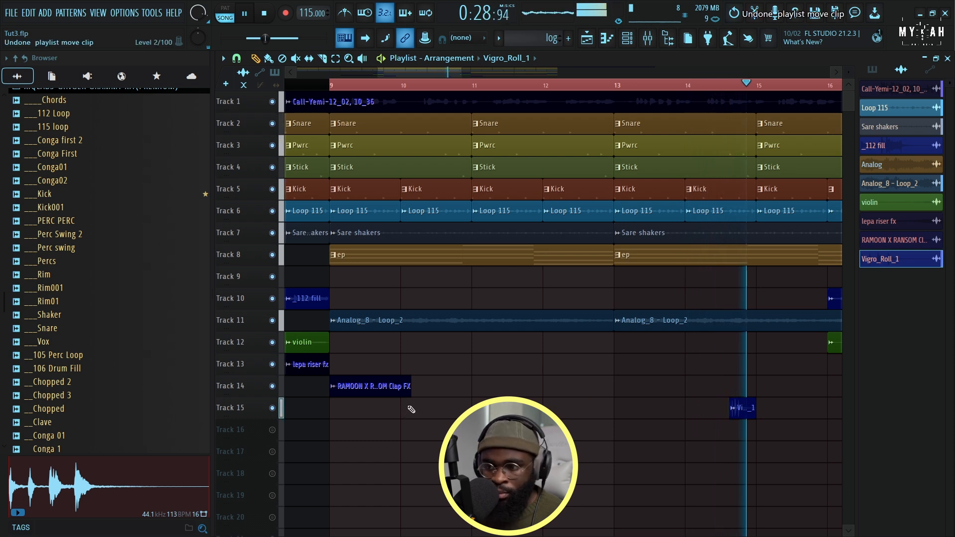
pyautogui.hotkey('ctrl', 'z')
pyautogui.moveTo(318, 409); pyautogui.dragTo(699, 407)
pyautogui.scroll(-4, 550, 88)
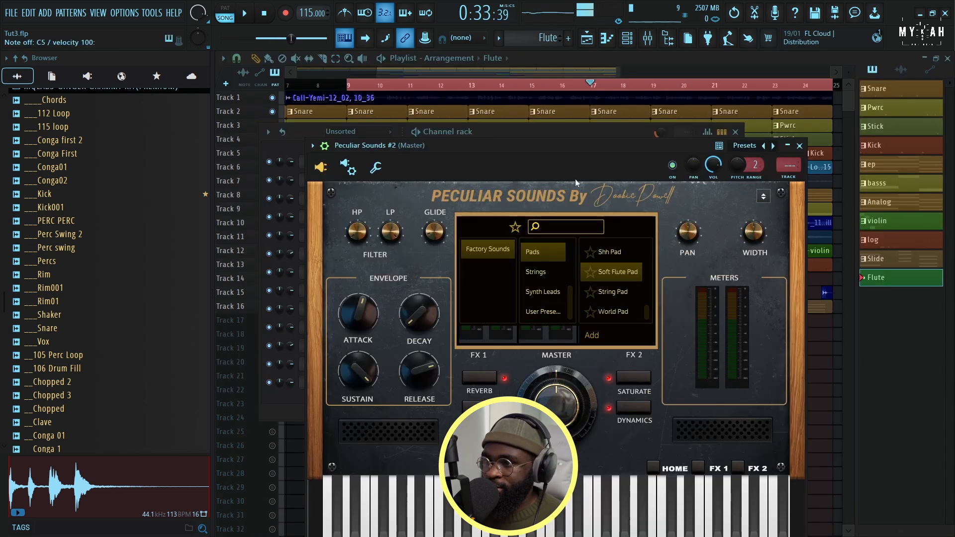
# Leave the Peculiar Sounds #2 instrument and place the Flute pattern on Track 17 at bar 17
pyautogui.moveTo(563, 140); pyautogui.dragTo(587, 143)
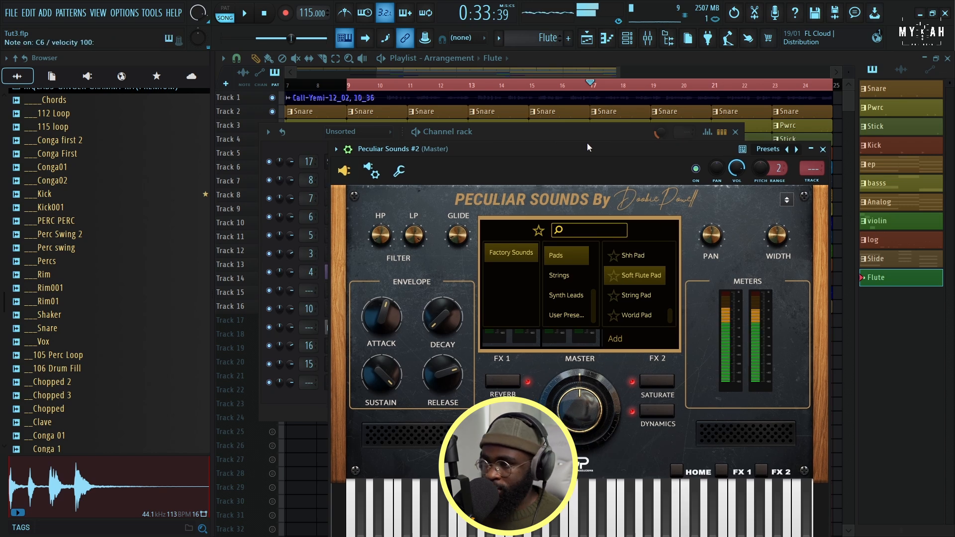
pyautogui.click(410, 172)
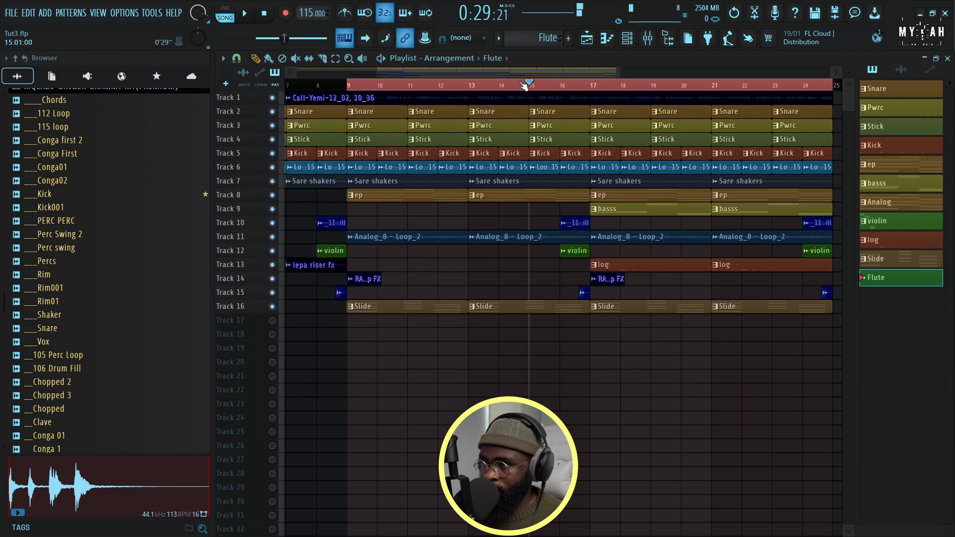
pyautogui.moveTo(900, 277); pyautogui.dragTo(412, 323)
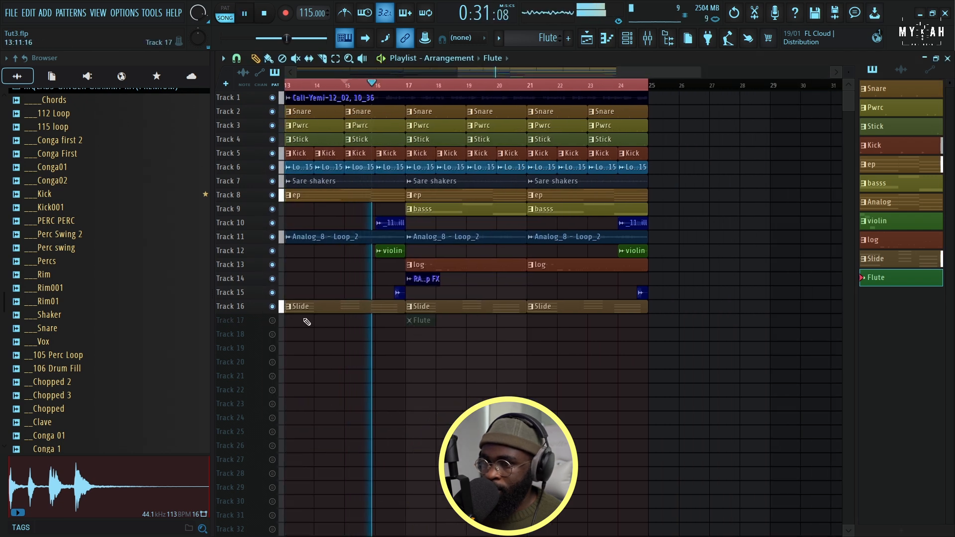
# In the Flute pattern's piano roll, draw an E5 note from bar 1 to near the end of bar 2, followed by a G5 note
pyautogui.click(606, 38)
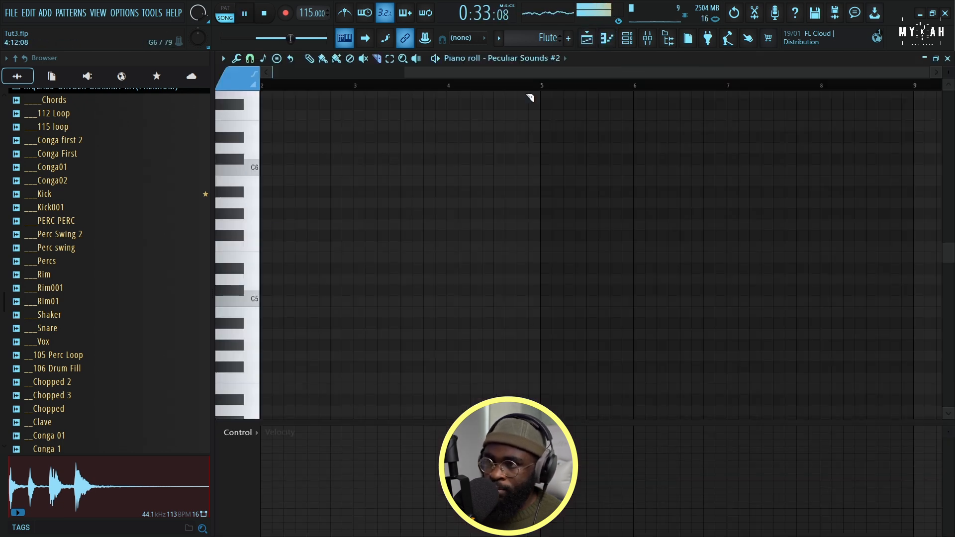
pyautogui.press('space')
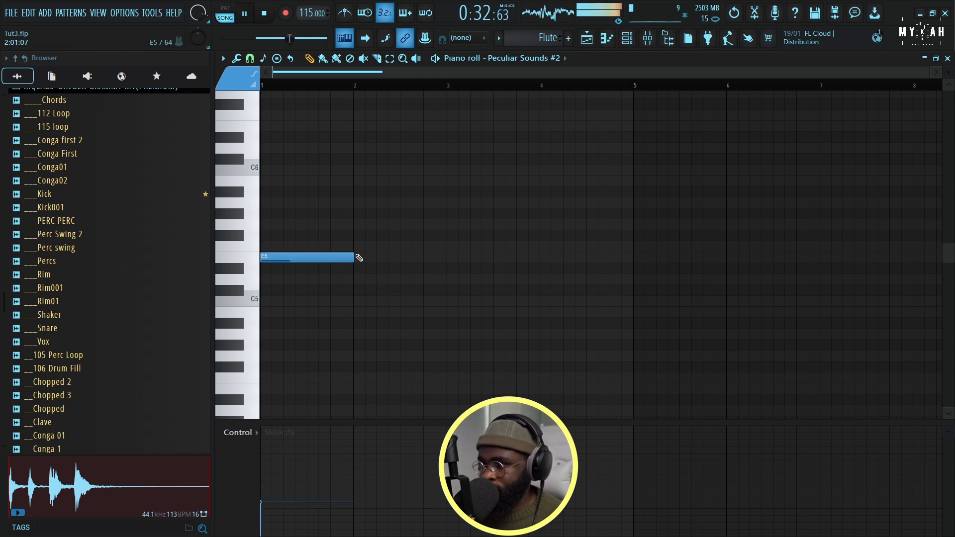
pyautogui.press('space')
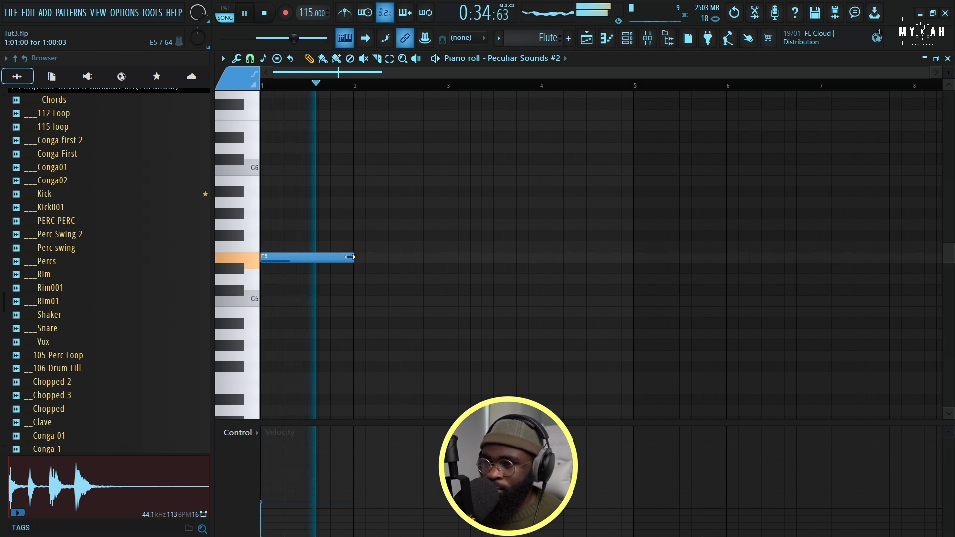
pyautogui.moveTo(349, 256); pyautogui.dragTo(433, 263)
pyautogui.press('space')
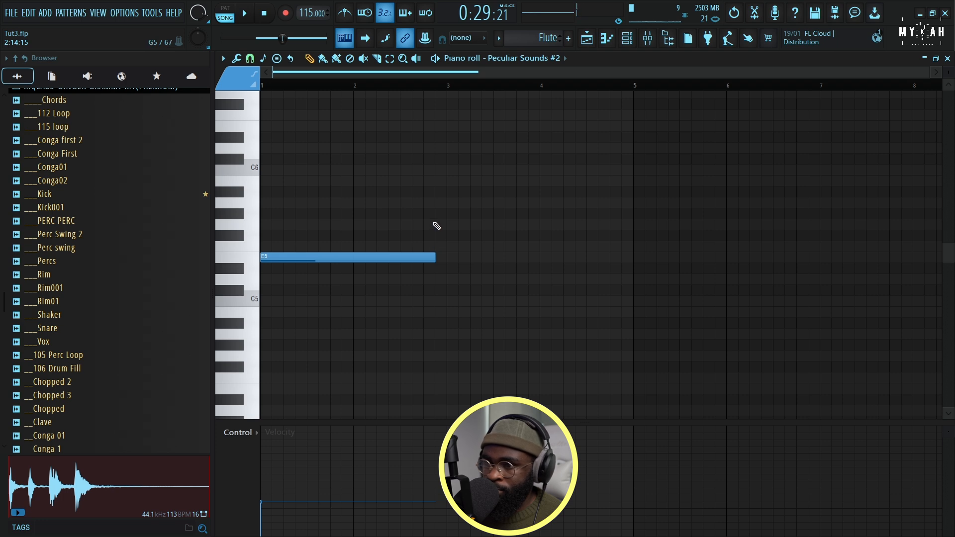
pyautogui.click(433, 223)
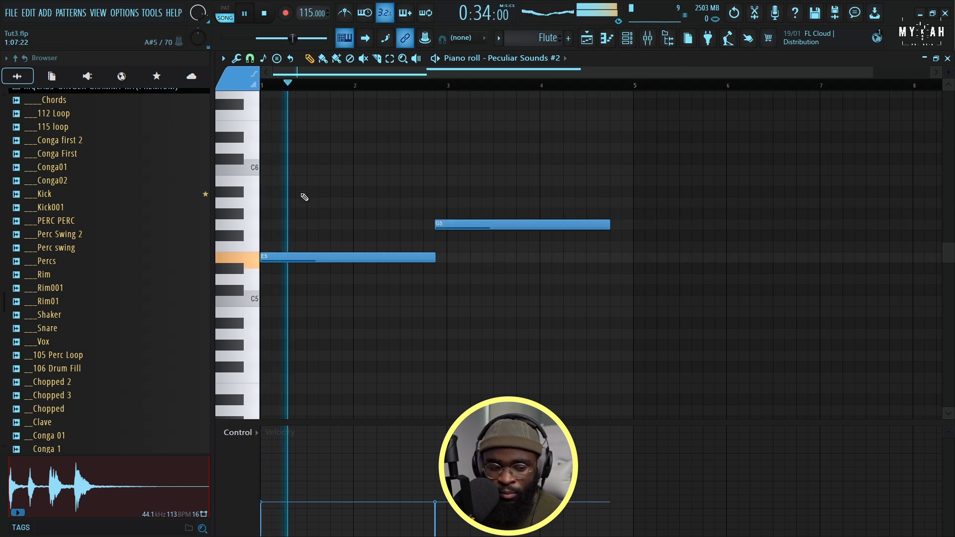
# Raise the velocity of the Flute notes with the level scaling offset
pyautogui.hotkey('alt', 'x')
pyautogui.moveTo(511, 236); pyautogui.dragTo(507, 224)
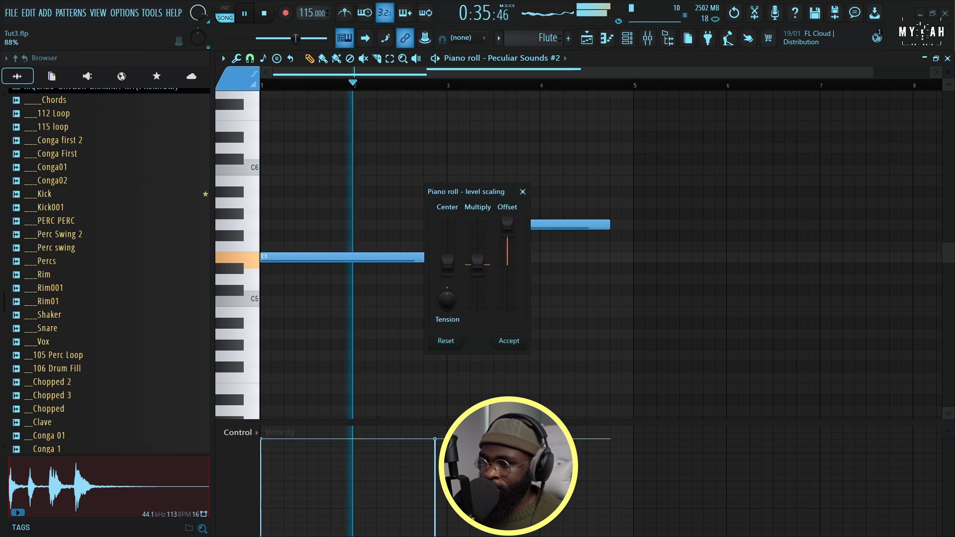
pyautogui.click(509, 340)
# Shorten the G5 note to end just before bar 4 and add a D5 note from there to the start of bar 5
pyautogui.moveTo(608, 224); pyautogui.dragTo(534, 233)
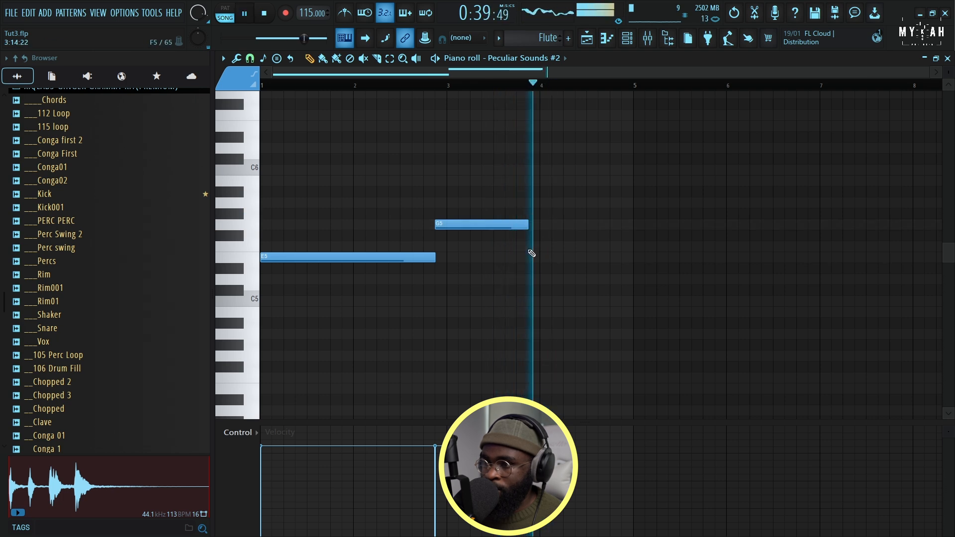
pyautogui.click(528, 278)
pyautogui.press('space')
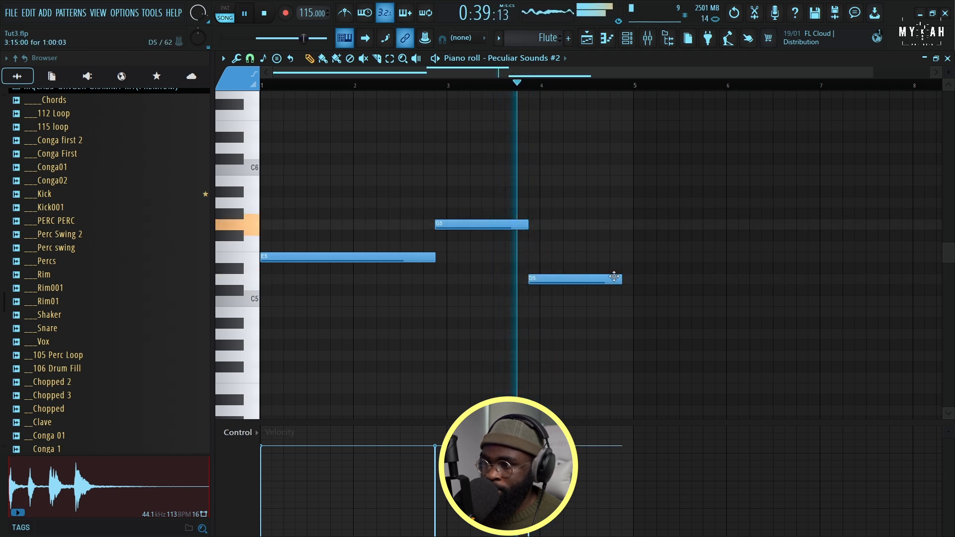
pyautogui.moveTo(619, 277); pyautogui.dragTo(632, 279)
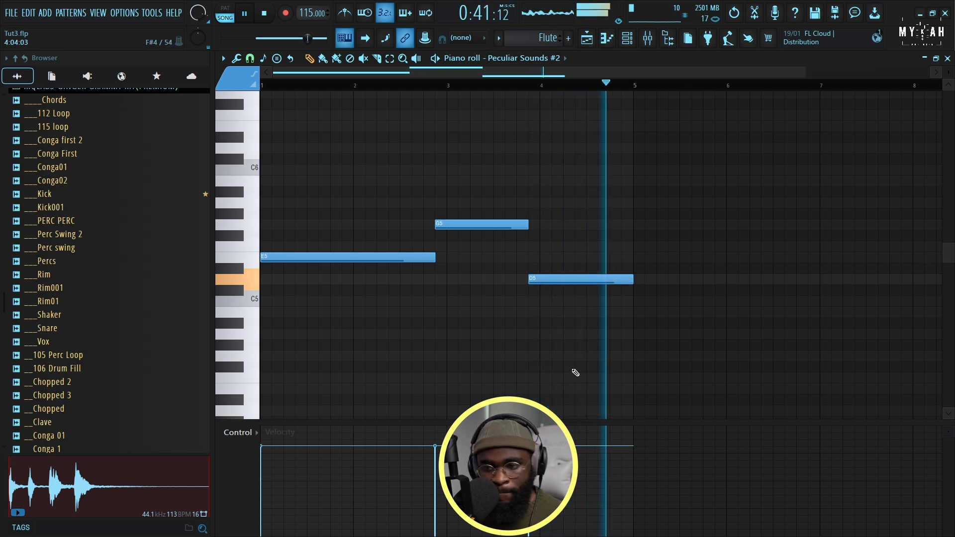
# Trim the D5 note to end at step 13 of bar 4 and add a short G5 note from there to bar 5
pyautogui.press('space')
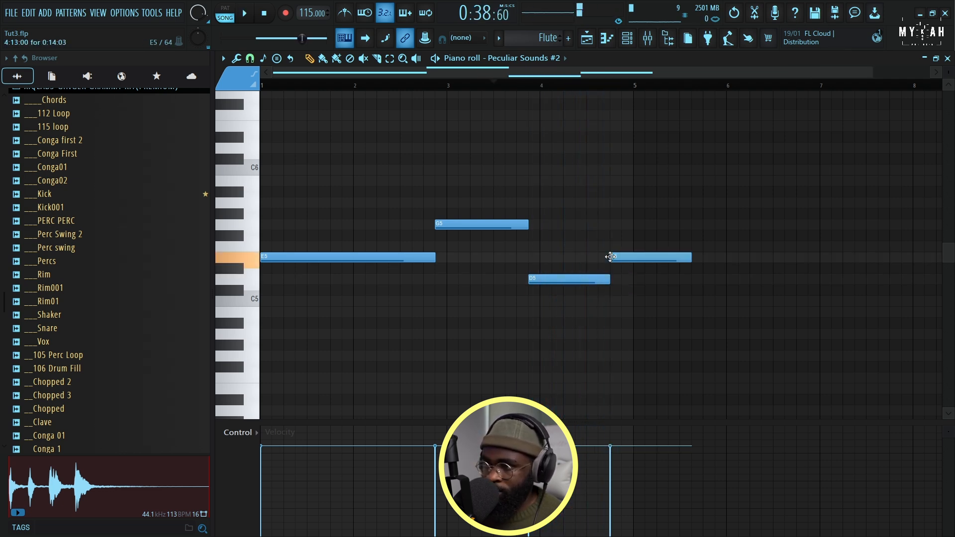
pyautogui.press('space')
pyautogui.moveTo(690, 257); pyautogui.dragTo(633, 257)
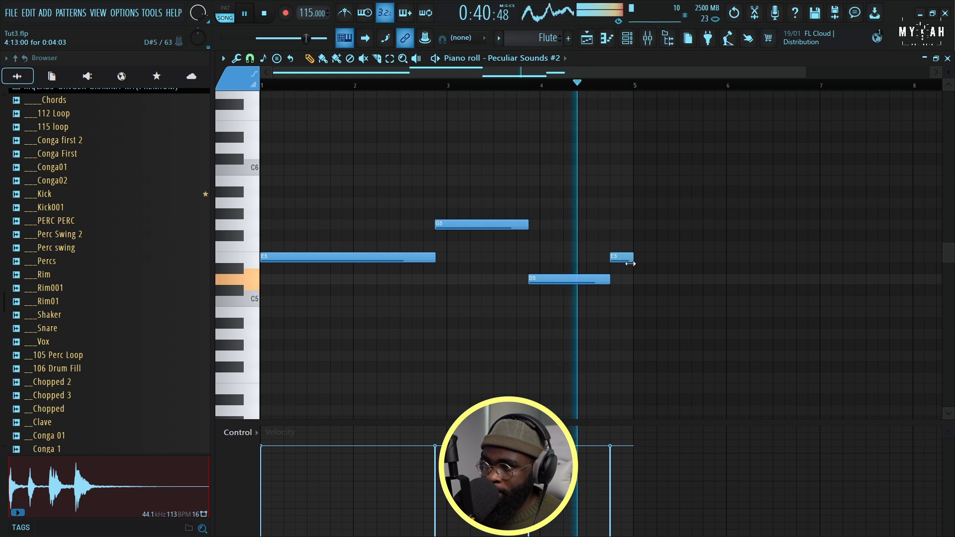
pyautogui.press('space')
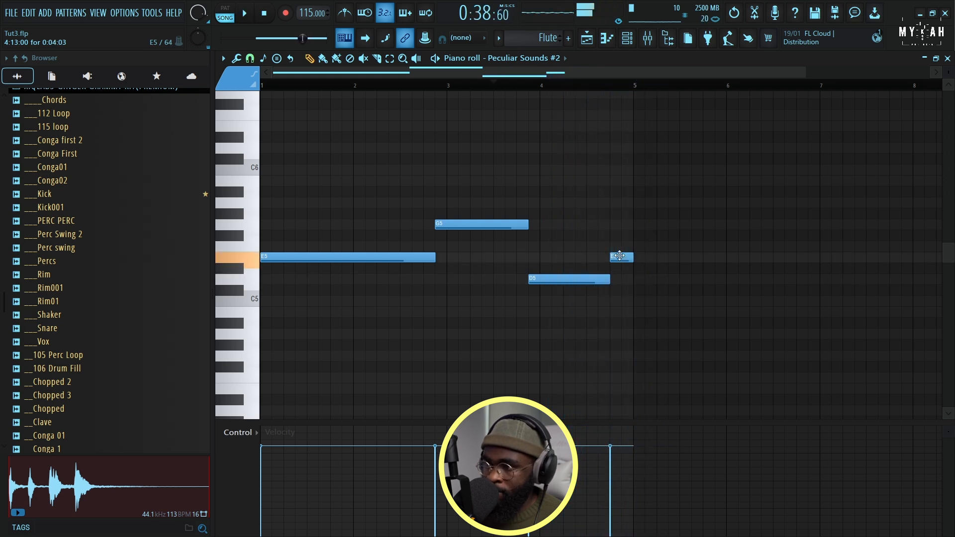
pyautogui.press('space')
pyautogui.moveTo(619, 255); pyautogui.dragTo(622, 226)
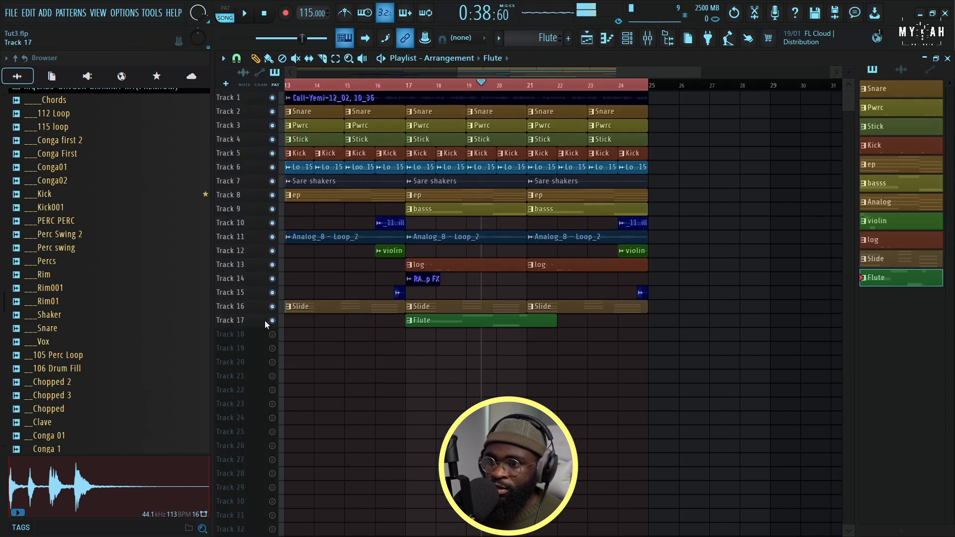
# Isolate the Slide and Flute tracks in the playlist and adjust the Flute notes' velocity with a level scaling offset of 52%
pyautogui.keyDown('ctrl'); pyautogui.click(272, 320); pyautogui.keyUp('ctrl')
pyautogui.click(272, 306)
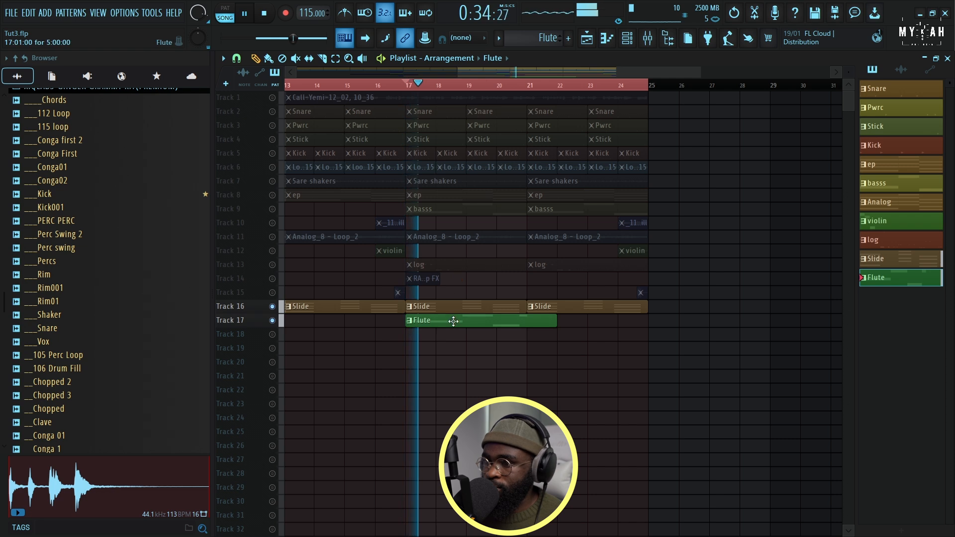
pyautogui.click(627, 39)
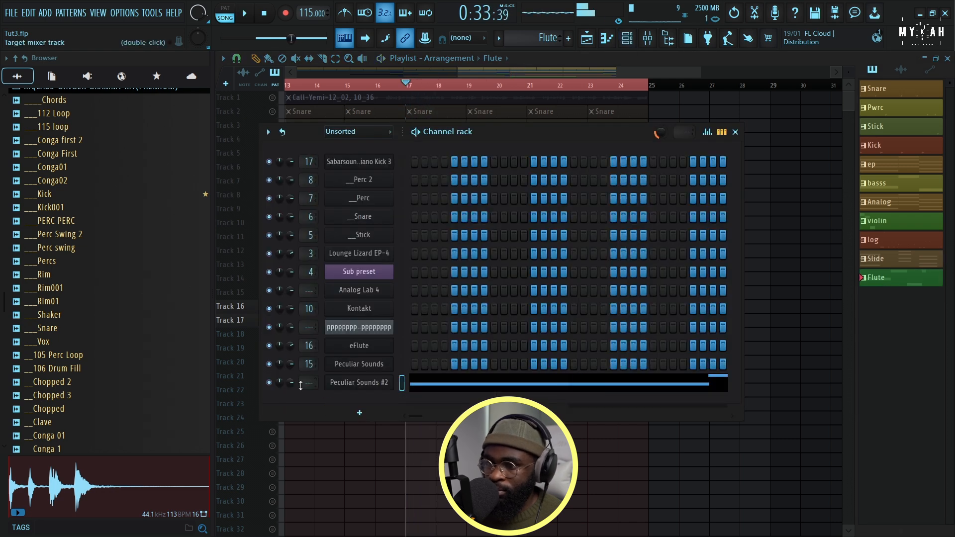
pyautogui.click(436, 387)
pyautogui.hotkey('alt', 'x')
pyautogui.moveTo(507, 263)
pyautogui.mouseDown()
pyautogui.moveTo(509, 240)
pyautogui.moveTo(509, 251)
pyautogui.mouseUp()
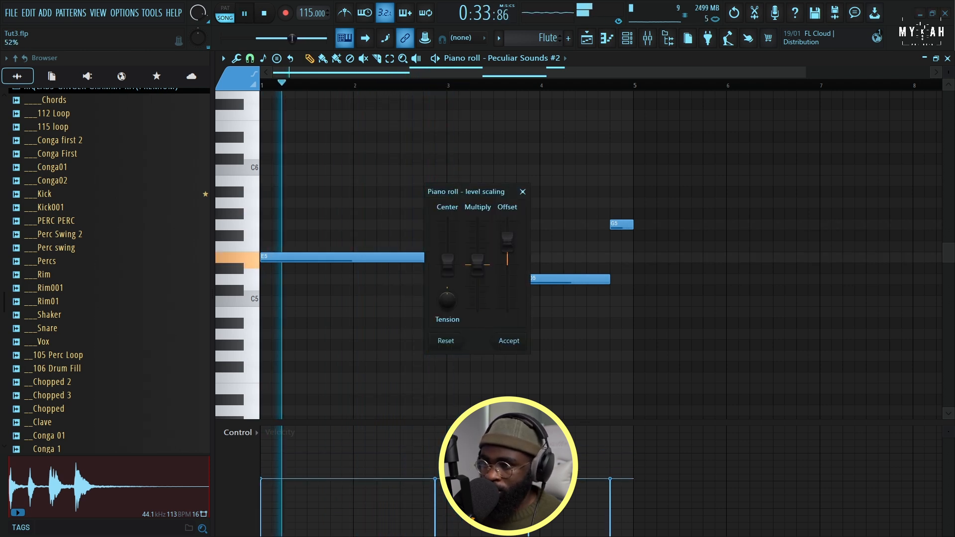
pyautogui.click(509, 340)
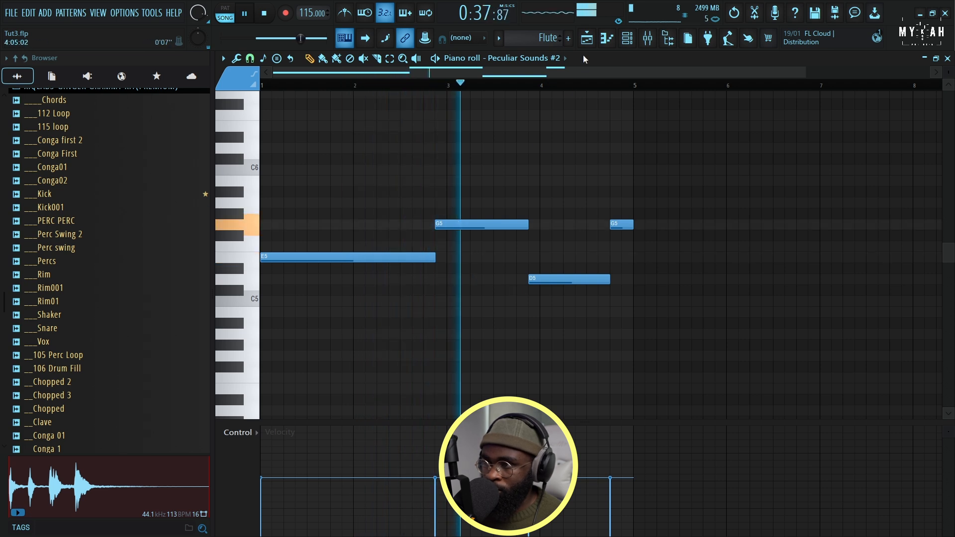
# Return to the playlist and unmute the ep track alongside the Slide and Flute tracks
pyautogui.click(587, 39)
pyautogui.click(272, 195)
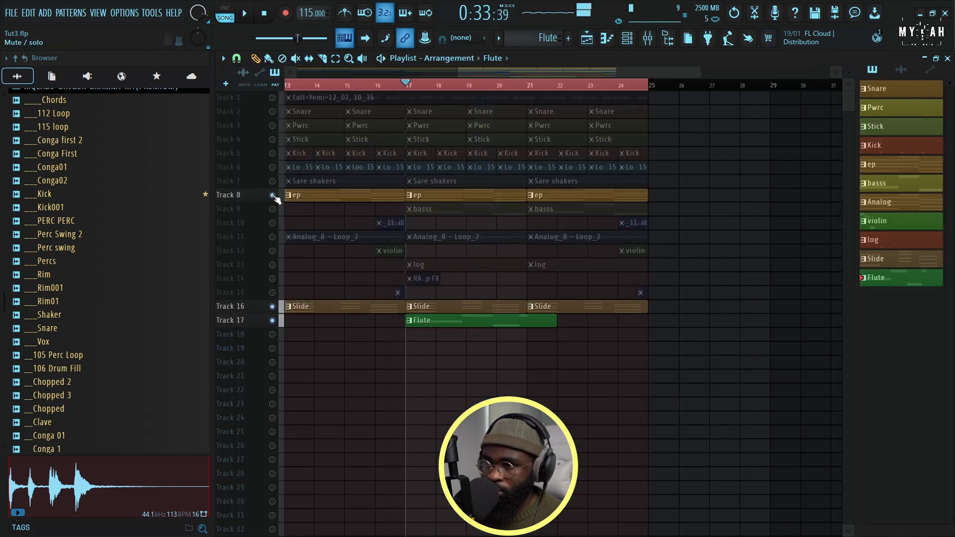
# Unmute all the remaining tracks and select the whole arrangement from bar 1 to bar 25 for playback, with slightly taller tracks
pyautogui.click(272, 209)
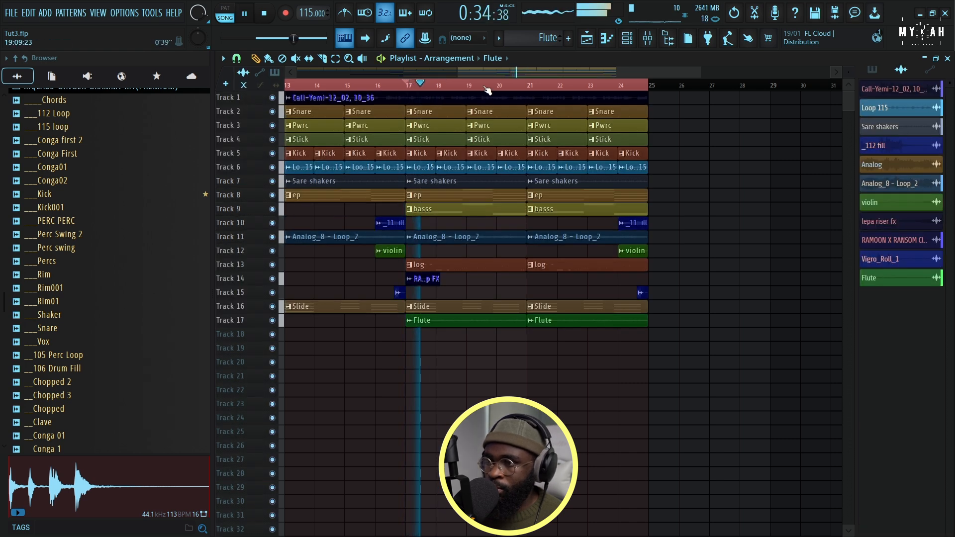
pyautogui.scroll(-2, 486, 89)
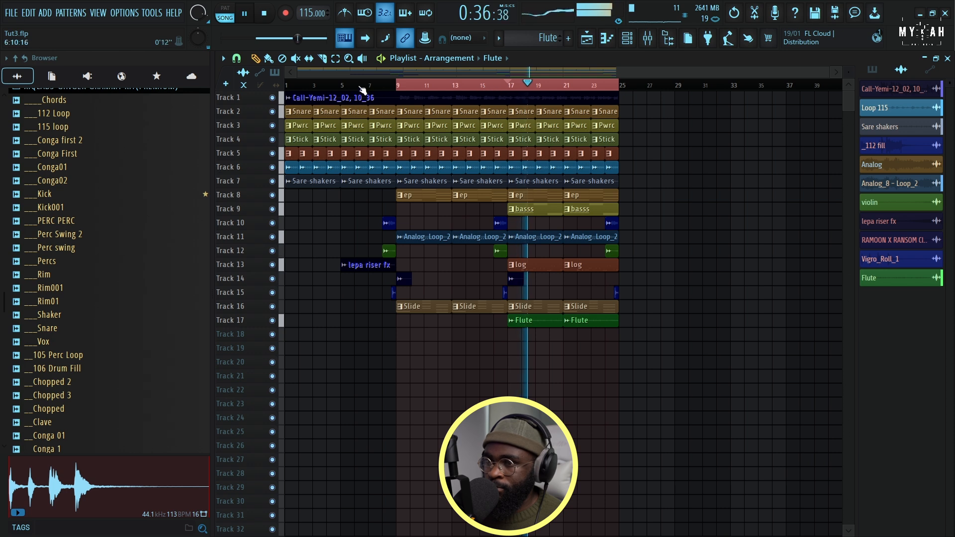
pyautogui.moveTo(292, 88); pyautogui.dragTo(634, 100)
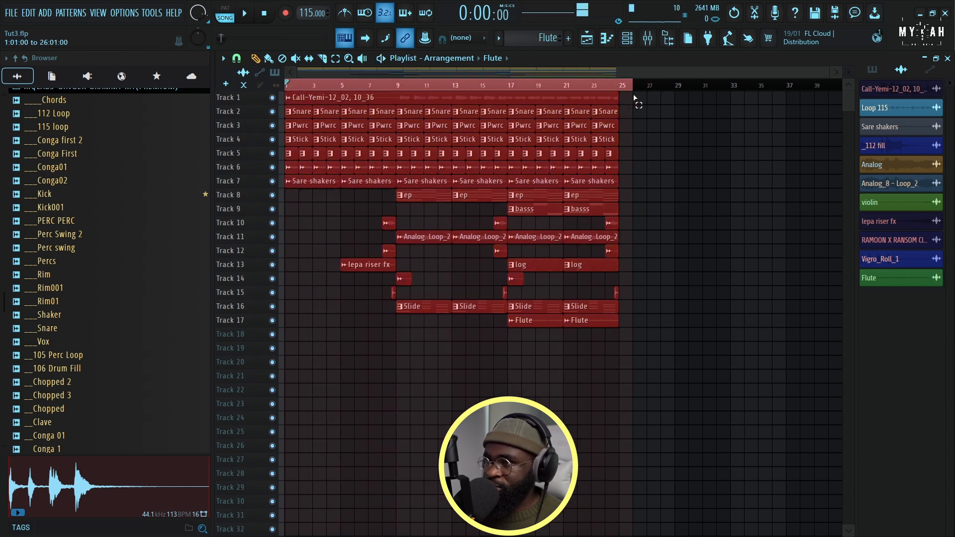
pyautogui.press('space')
pyautogui.moveTo(850, 77)
pyautogui.mouseDown()
pyautogui.moveTo(849, 94)
pyautogui.moveTo(849, 85)
pyautogui.mouseUp()
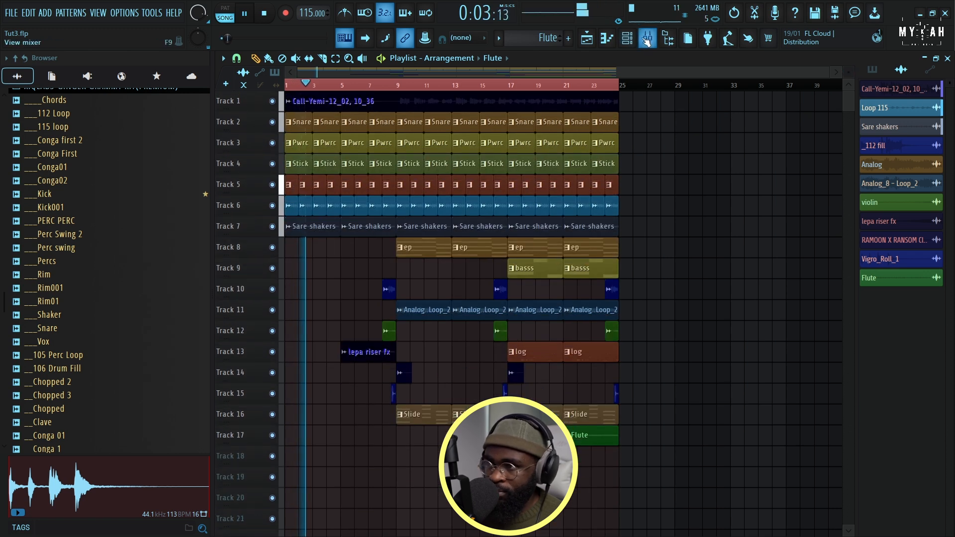
# Replace Edison in the Master channel's second effect slot with Cradle The God Particle
pyautogui.click(647, 39)
pyautogui.click(395, 192)
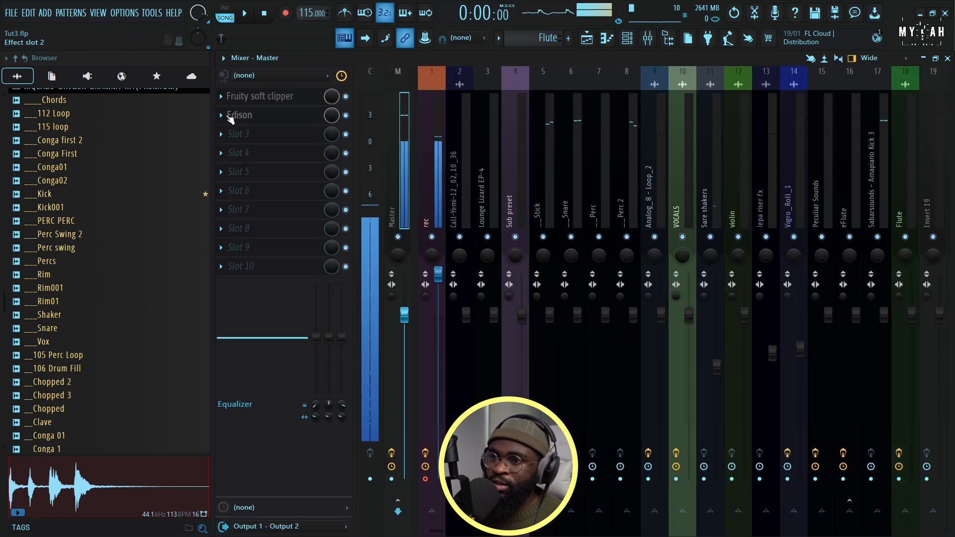
pyautogui.click(222, 115)
pyautogui.click(232, 141)
pyautogui.click(220, 115)
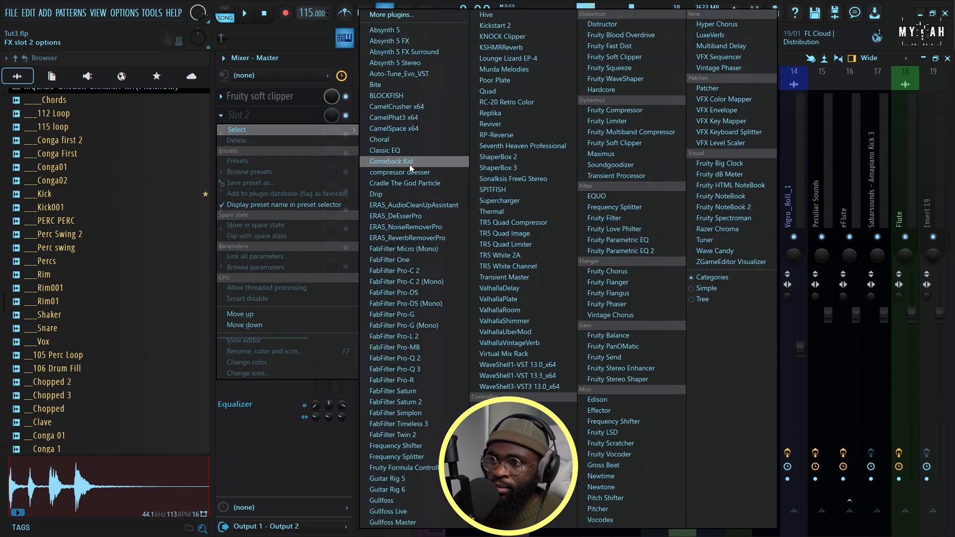
pyautogui.click(428, 185)
pyautogui.moveTo(427, 151); pyautogui.dragTo(476, 155)
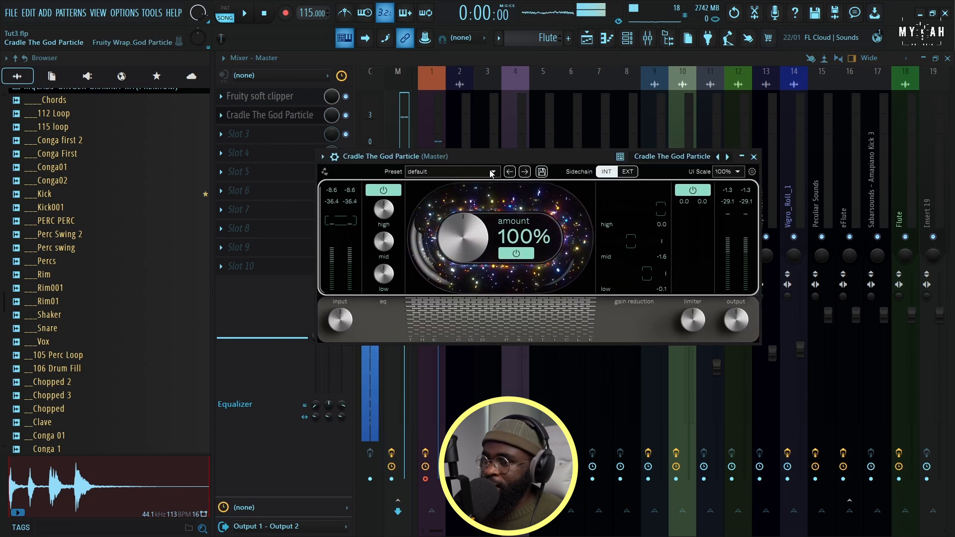
# During playback, lower The God Particle's amount to about 82% and its low EQ gain to about -1.2 dB
pyautogui.press('space')
pyautogui.moveTo(464, 234); pyautogui.dragTo(452, 250)
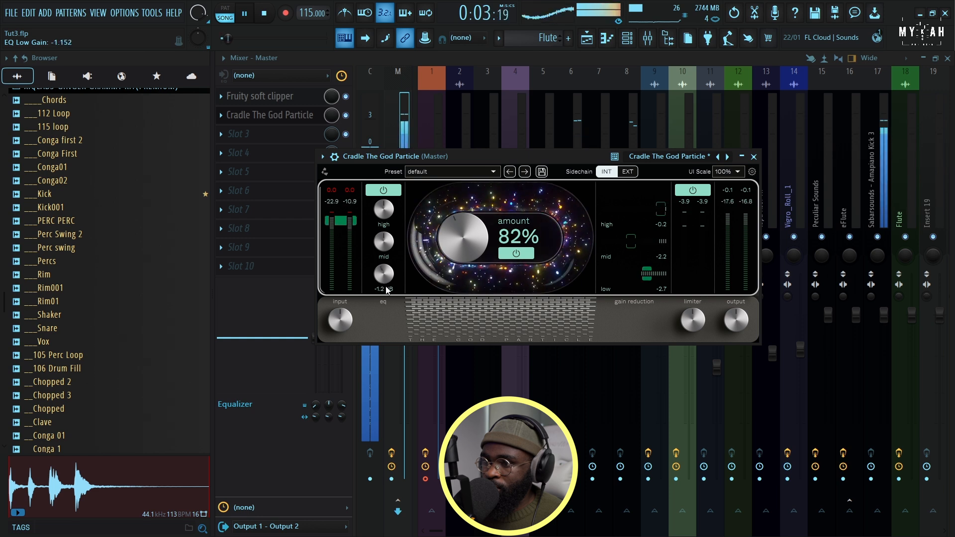
pyautogui.moveTo(458, 226); pyautogui.dragTo(457, 236)
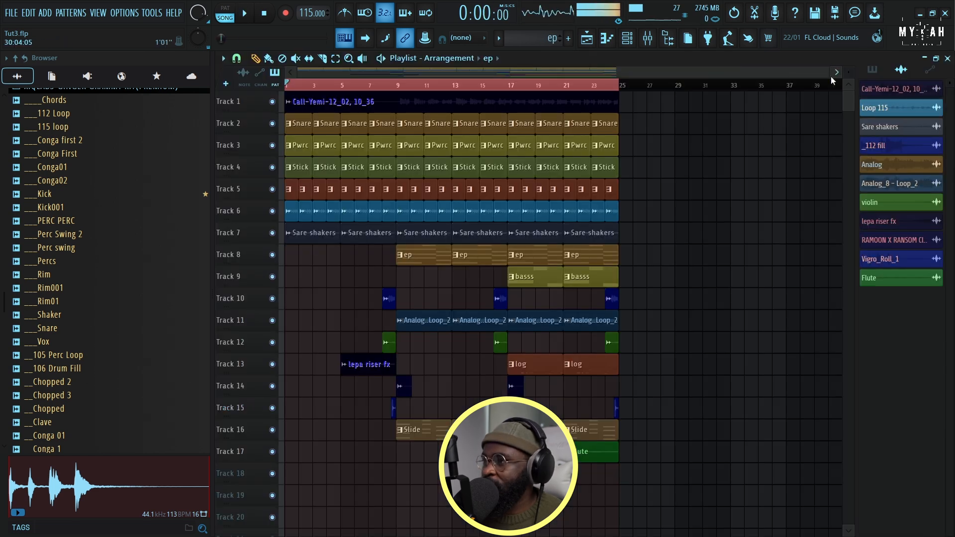
# Review the full arrangement in the playlist with enlarged tracks while playing it from the start
pyautogui.moveTo(826, 76); pyautogui.dragTo(521, 84)
pyautogui.scroll(-3, 519, 91)
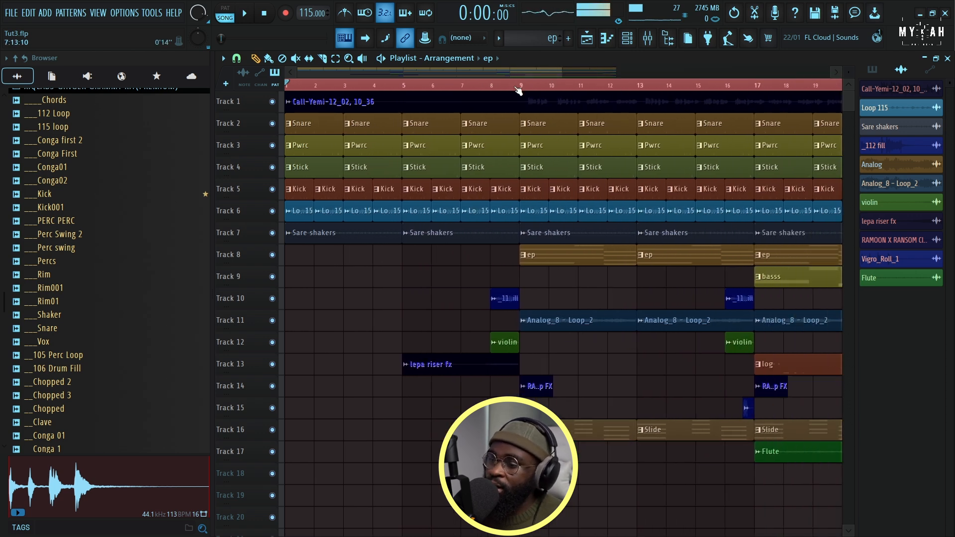
pyautogui.scroll(-4, 518, 89)
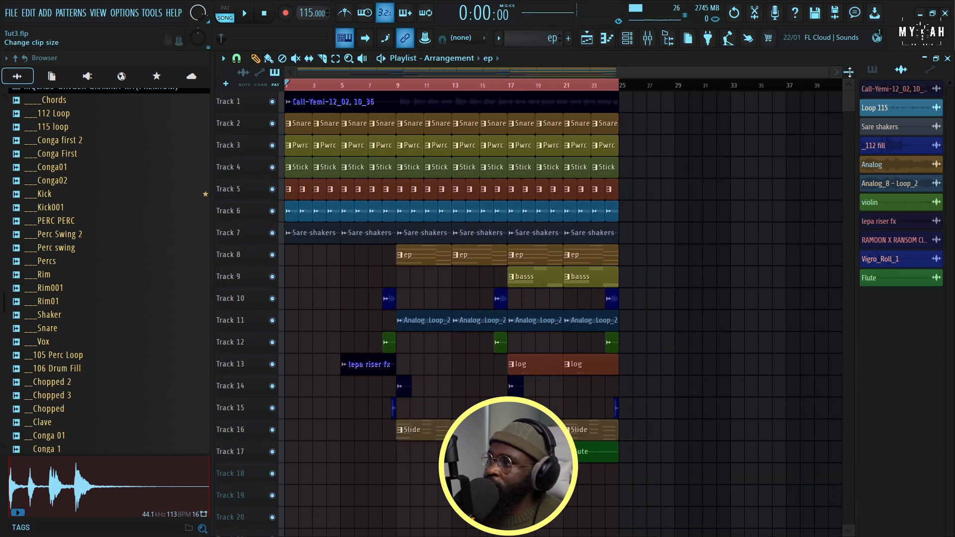
pyautogui.scroll(3, 848, 71)
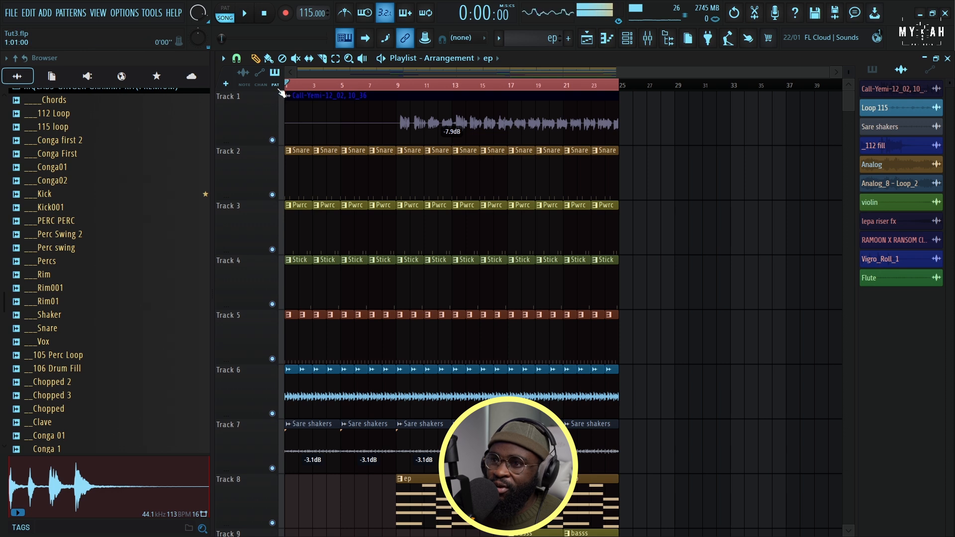
pyautogui.scroll(-3, 850, 74)
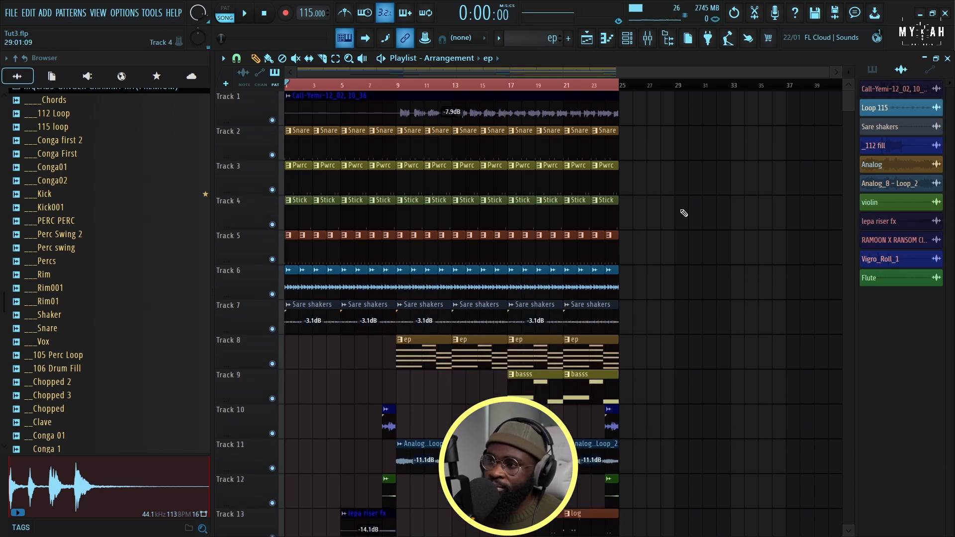
pyautogui.press('space')
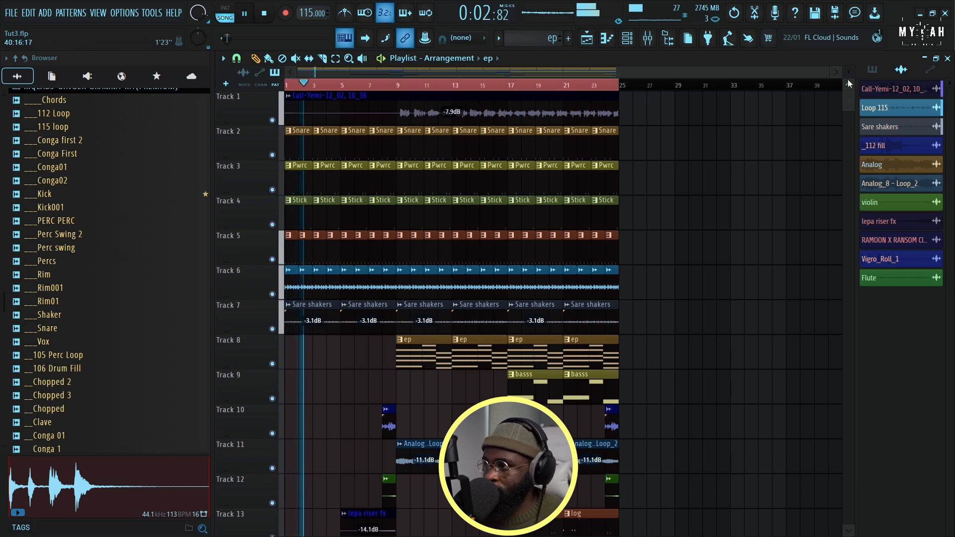
pyautogui.scroll(-4, 850, 73)
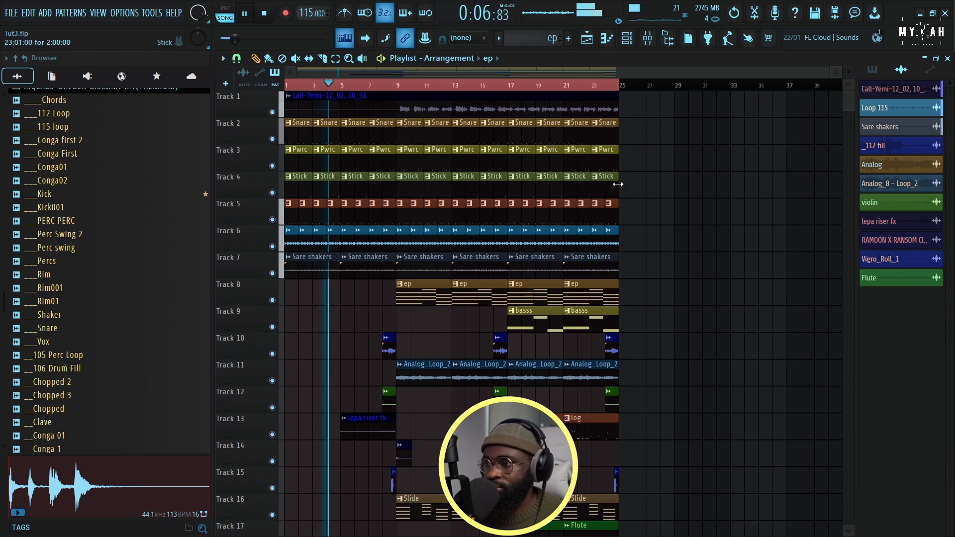
# Readjust the amount of The God Particle on the Master channel during playback
pyautogui.click(647, 40)
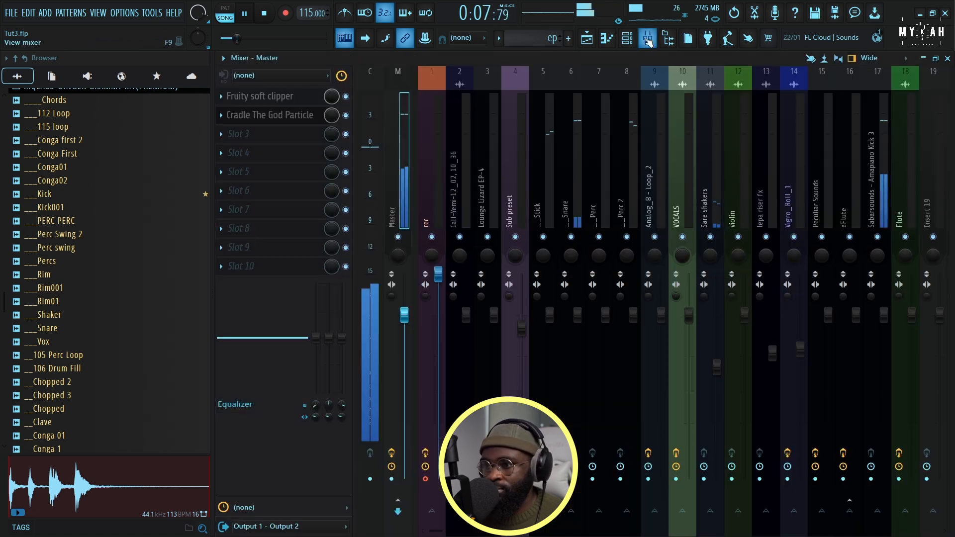
pyautogui.click(278, 119)
pyautogui.moveTo(462, 236)
pyautogui.mouseDown()
pyautogui.moveTo(465, 251)
pyautogui.moveTo(463, 243)
pyautogui.mouseUp()
# Open the ep pattern's notes and trim the first chord to end halfway through bar 2
pyautogui.click(586, 39)
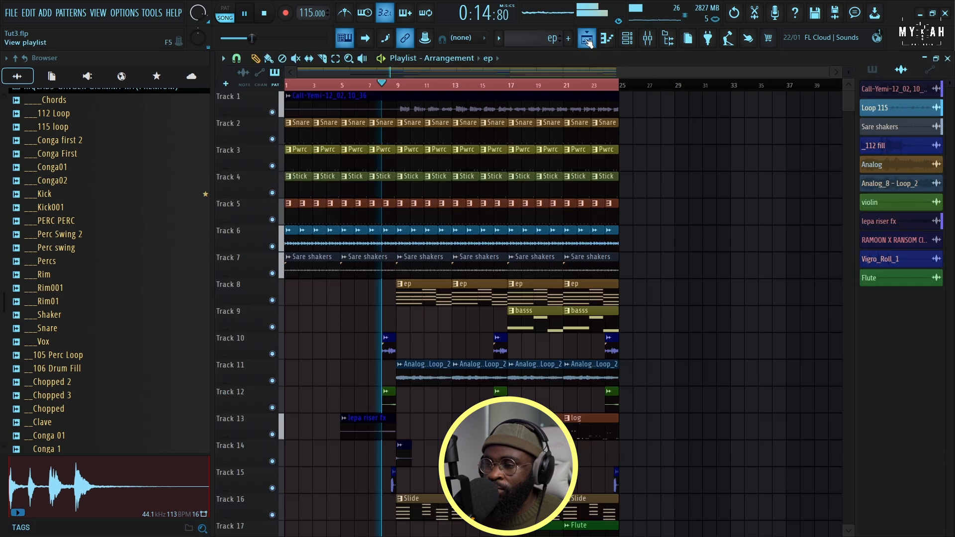
pyautogui.scroll(6, 396, 92)
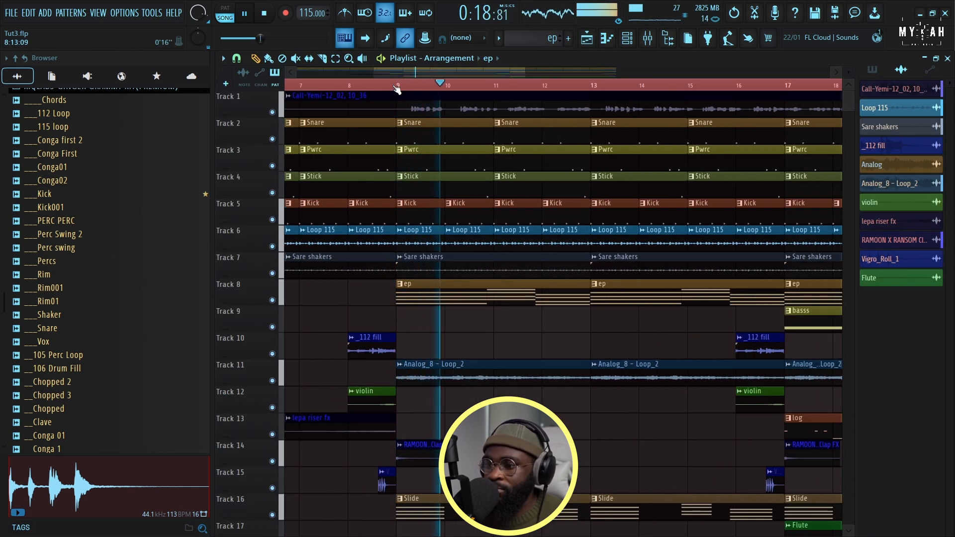
pyautogui.scroll(-4, 395, 89)
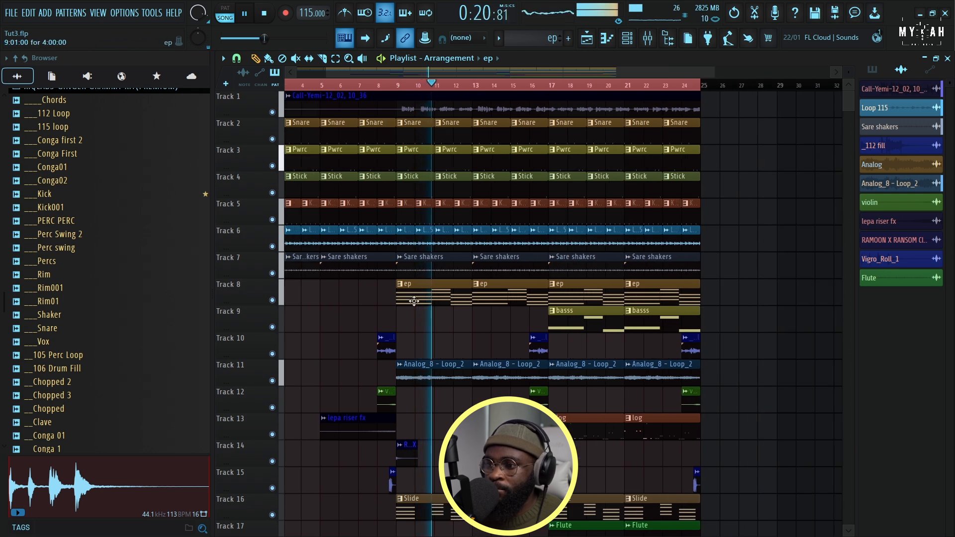
pyautogui.doubleClick(428, 293)
pyautogui.moveTo(507, 72); pyautogui.dragTo(294, 93)
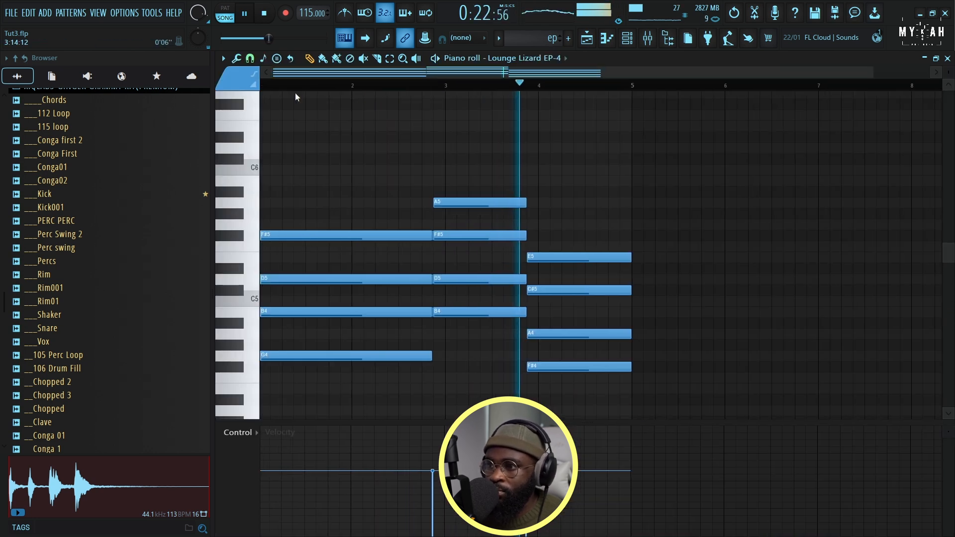
pyautogui.moveTo(400, 226); pyautogui.dragTo(403, 365)
pyautogui.press('Delete')
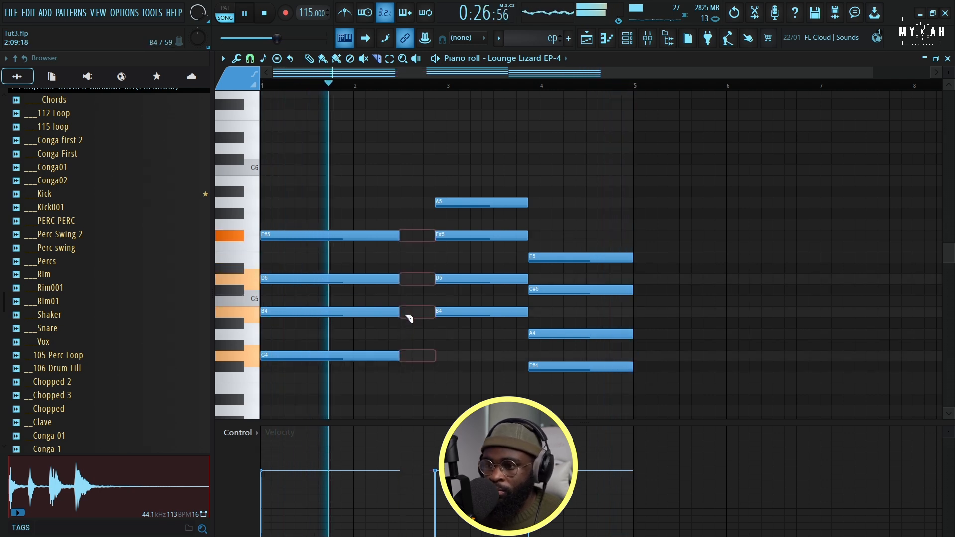
# Slice off the ends of the second and third ep chords at step 13 of bars 3 and 4
pyautogui.moveTo(513, 329); pyautogui.dragTo(515, 330)
pyautogui.press('Delete')
pyautogui.moveTo(609, 253); pyautogui.dragTo(611, 383)
pyautogui.press('Delete')
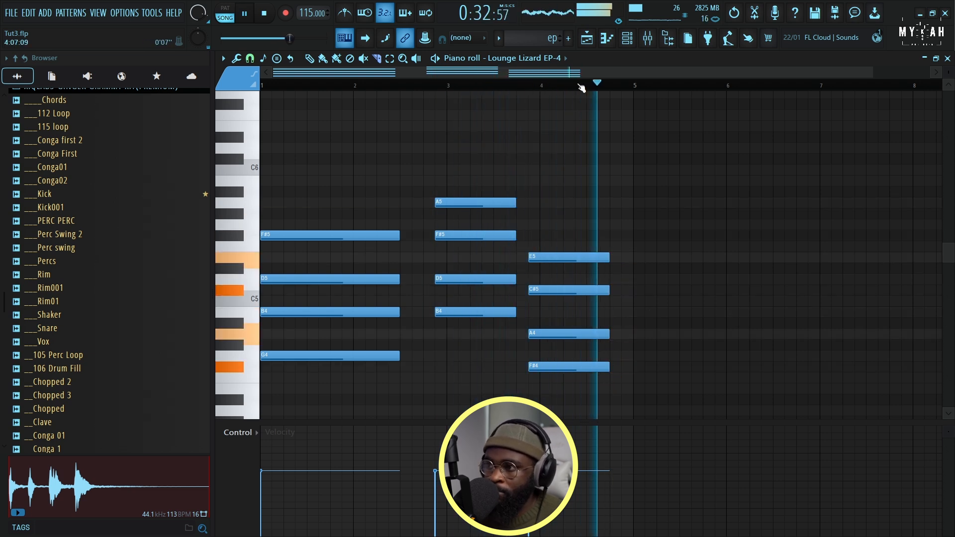
# Return to the playlist, fit the whole arrangement in view and reduce the track heights
pyautogui.press('F5')
pyautogui.scroll(-2, 476, 88)
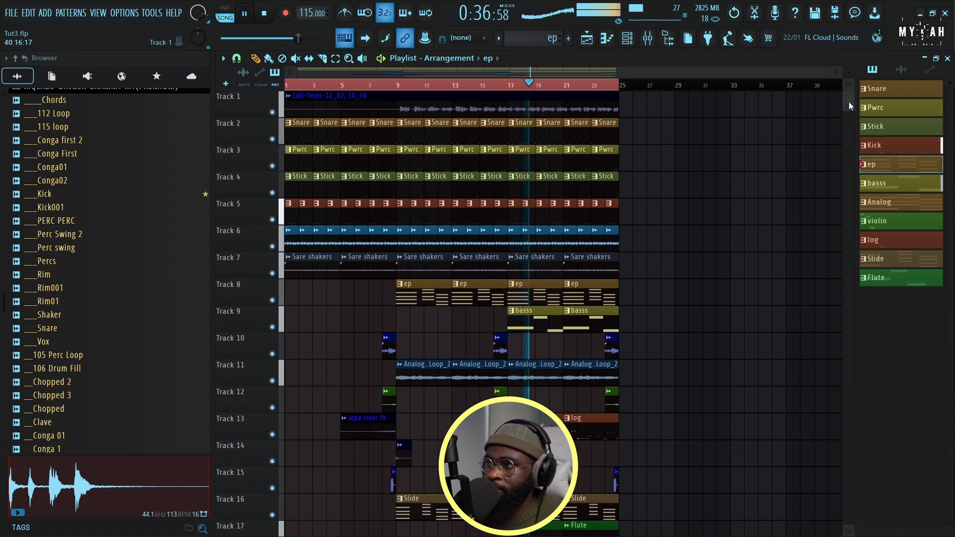
pyautogui.scroll(-2, 848, 103)
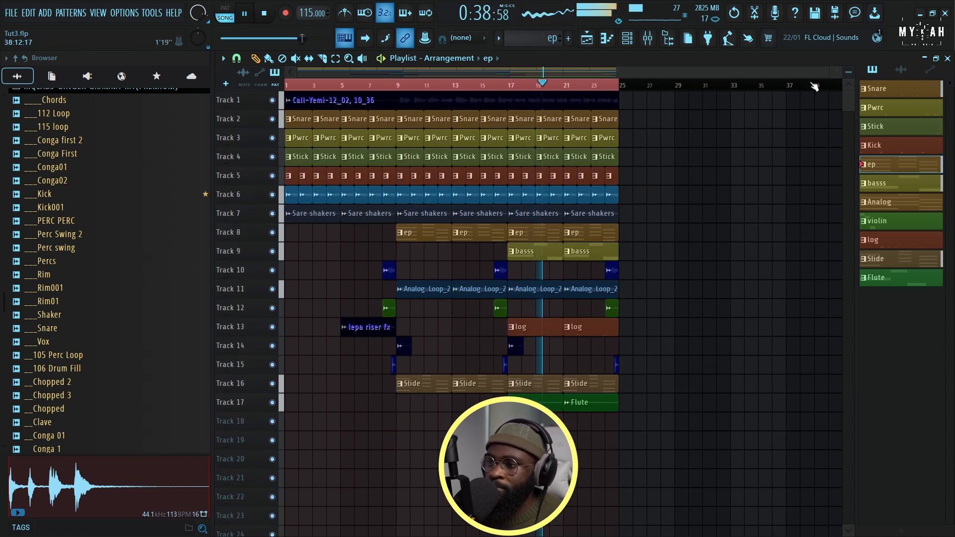